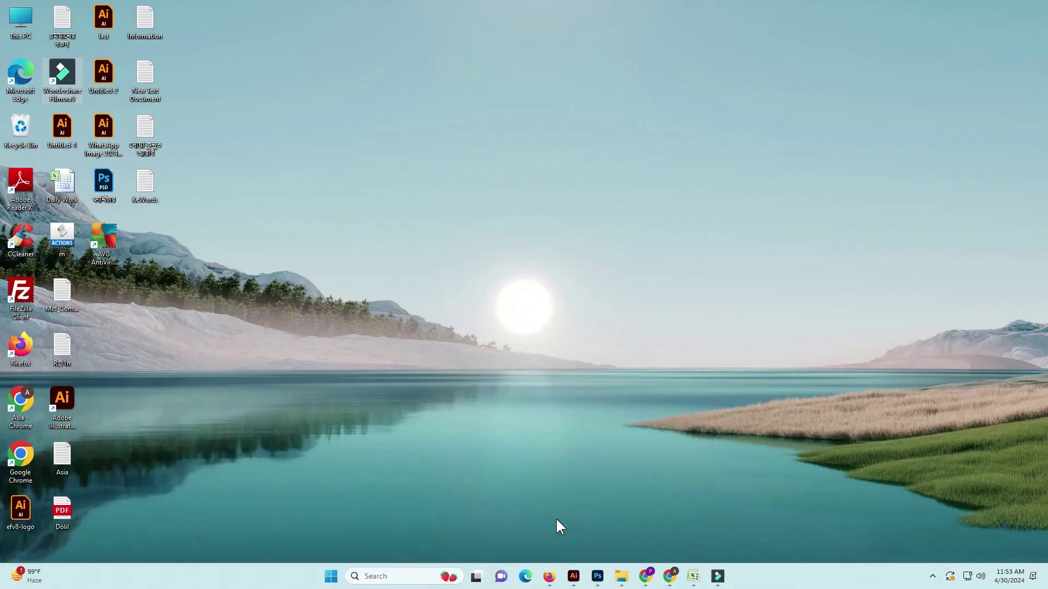
Step: Bring the empty Photoshop window to the front from the taskbar
left_click(597, 576)
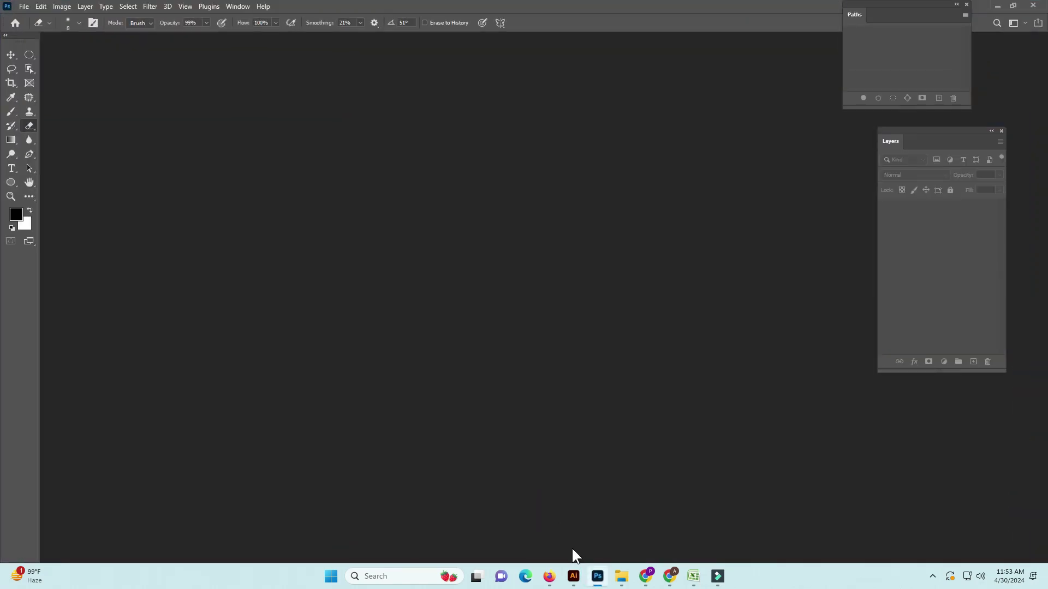
Step: Open 2b3c399583.jpg from Downloads in Photoshop by dragging it out of File Explorer
left_click(621, 576)
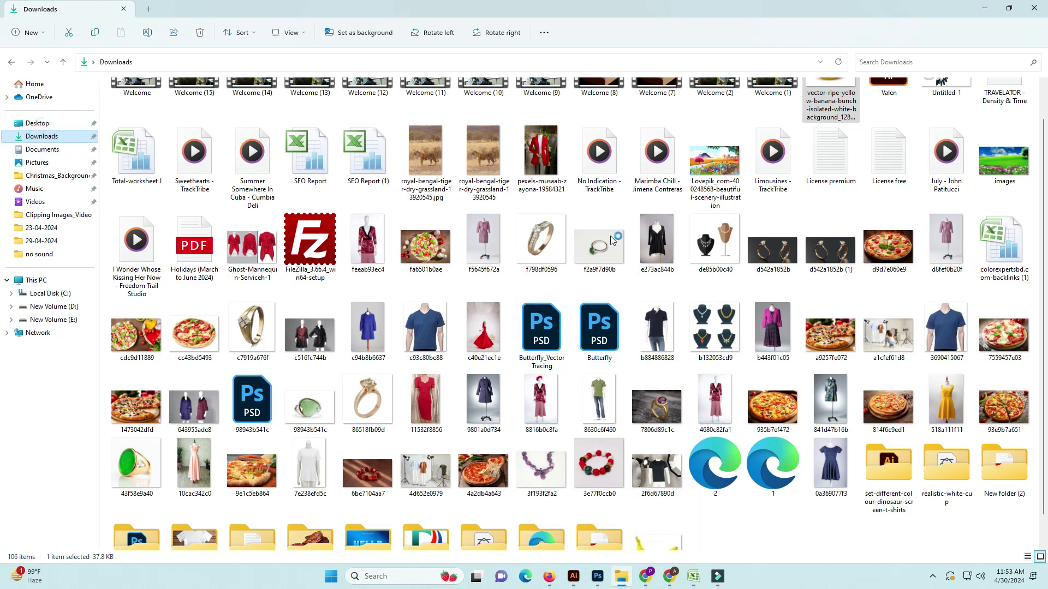
scroll(611, 240, "up", 1)
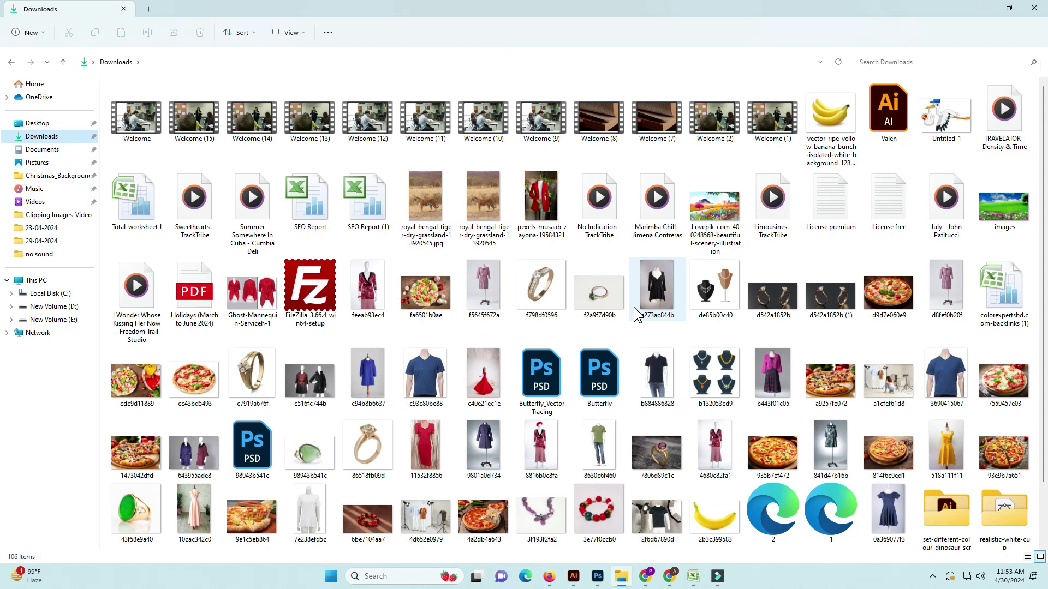
mouse_move(656, 290)
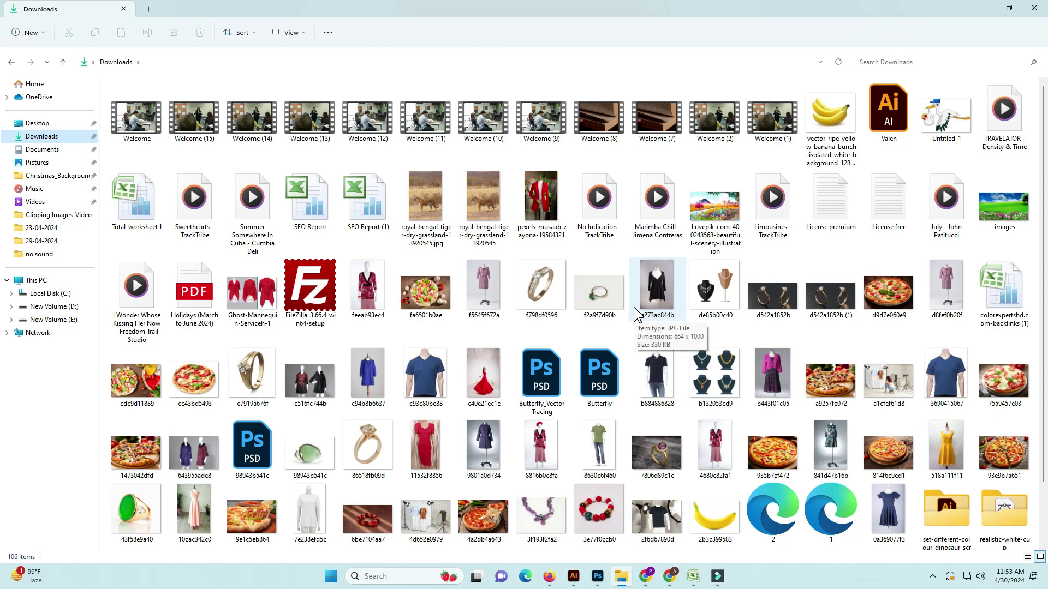
scroll(636, 314, "down", 2)
left_click_drag(721, 437, 486, 248)
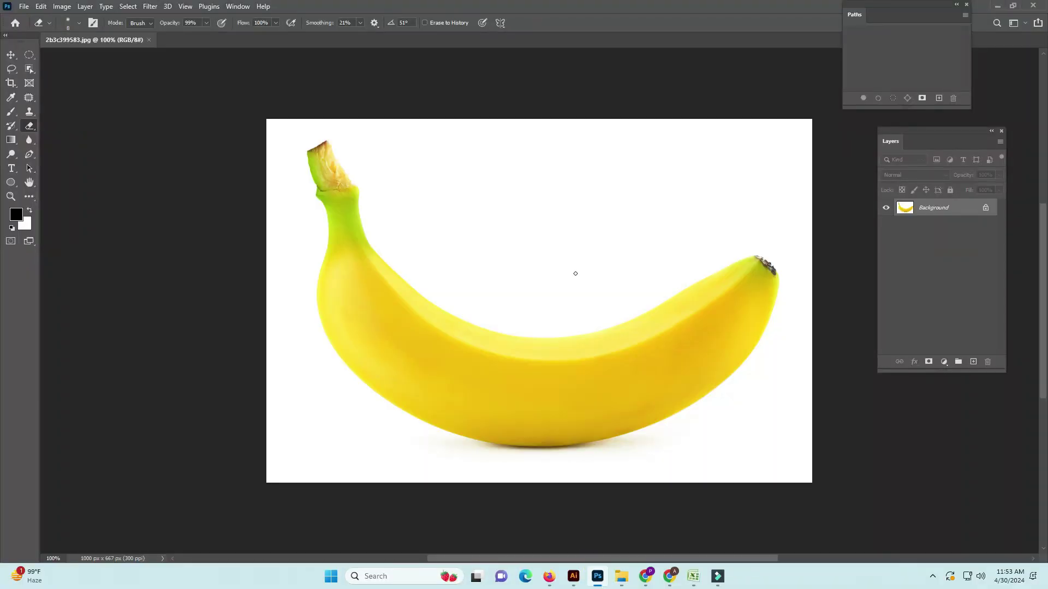
key("ctrl+minus")
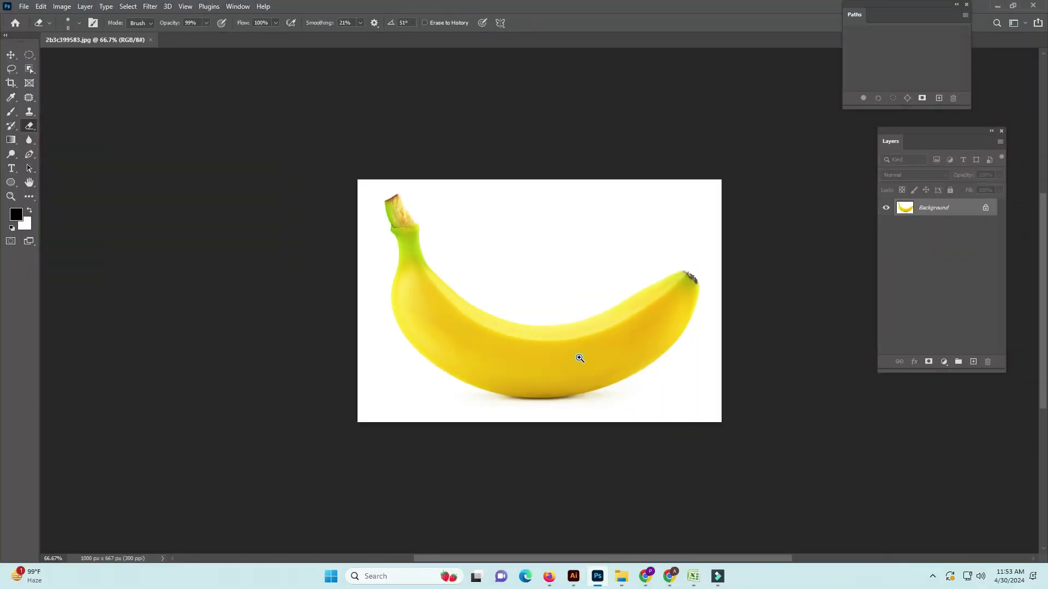
left_click(567, 356)
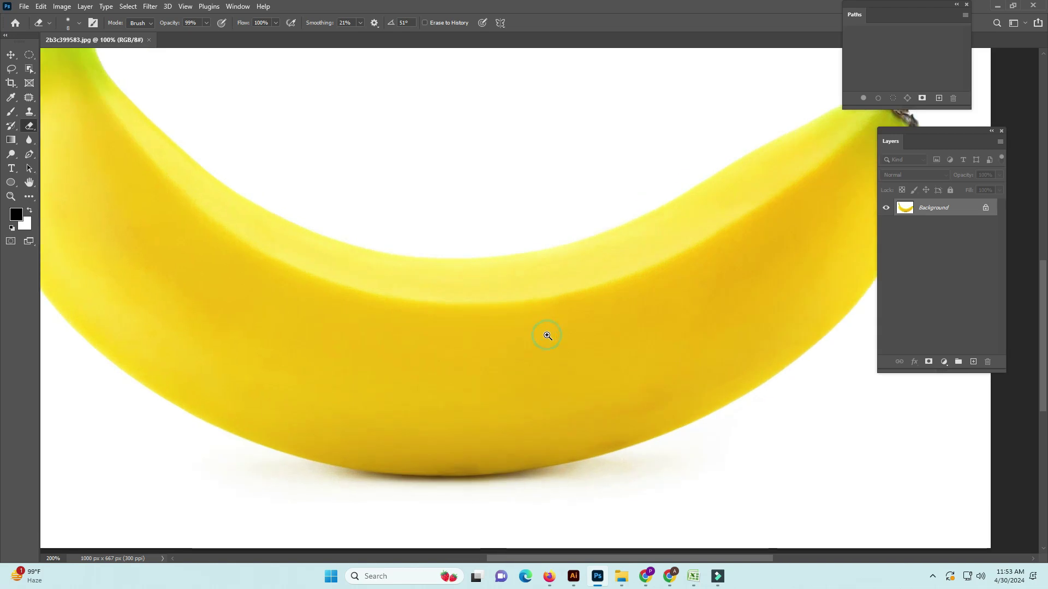
left_click(544, 333)
key("ctrl+minus")
key("ctrl+minus")
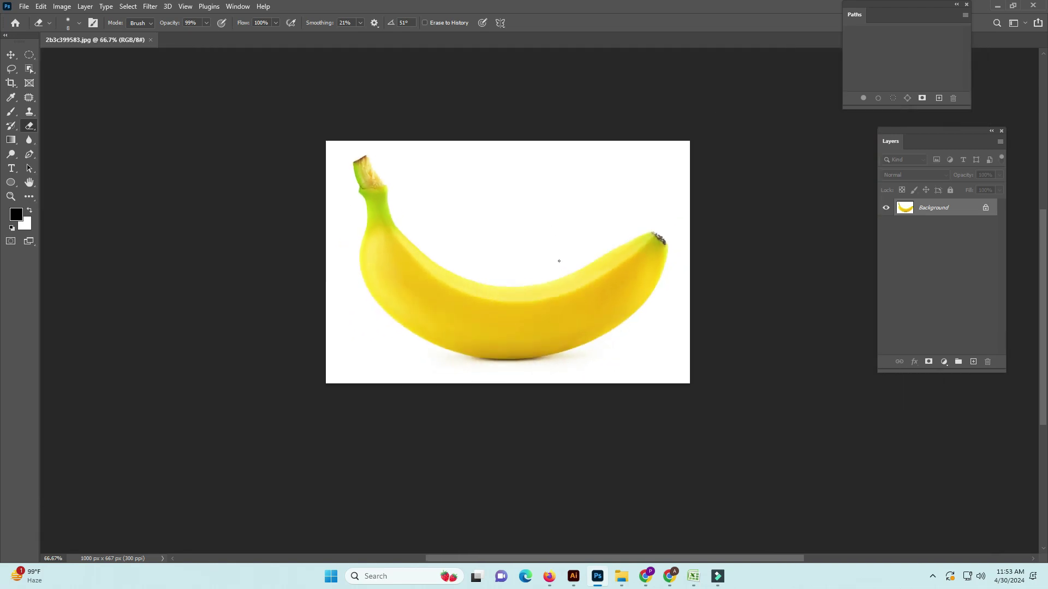
key("ctrl+alt+c")
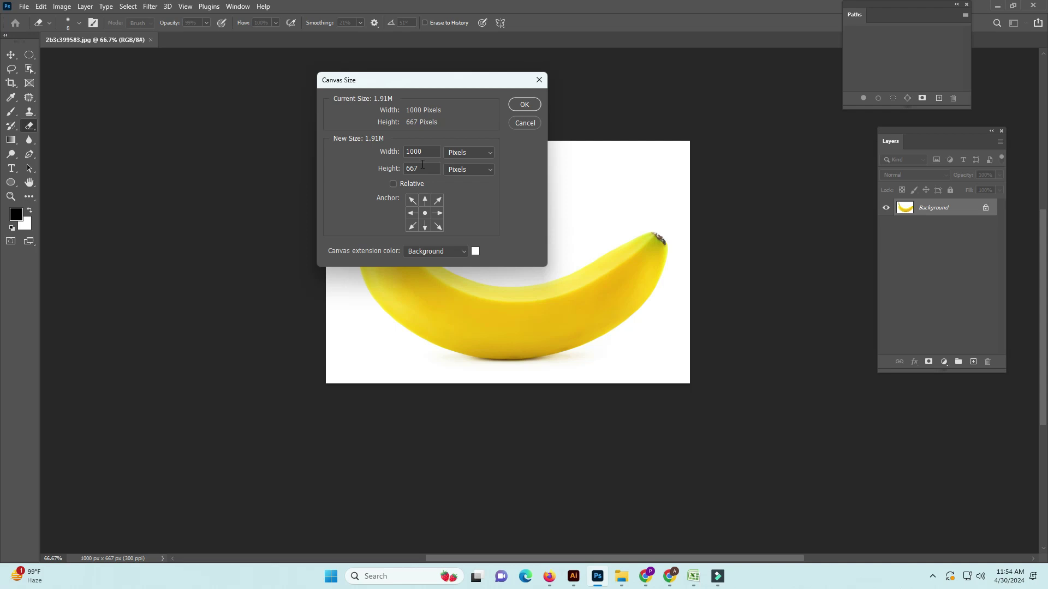
Step: Add 200 px relative width and height to the canvas, making it 1200 × 867
left_click(393, 184)
left_click(410, 170)
left_click(412, 151)
left_click(525, 104)
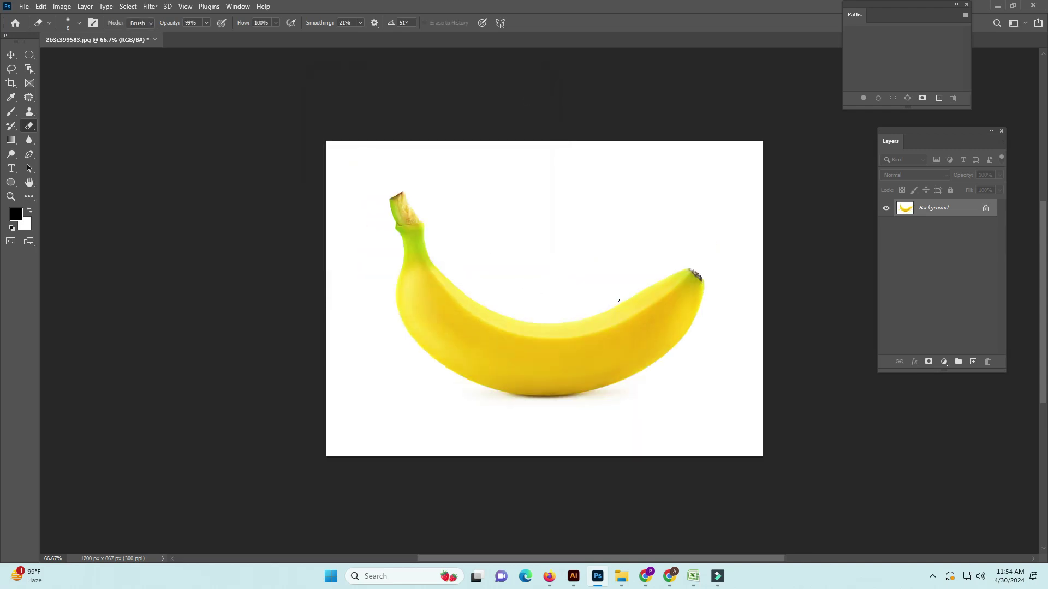
Step: Start a horizontal type layer with black as the text colour
left_click(11, 168)
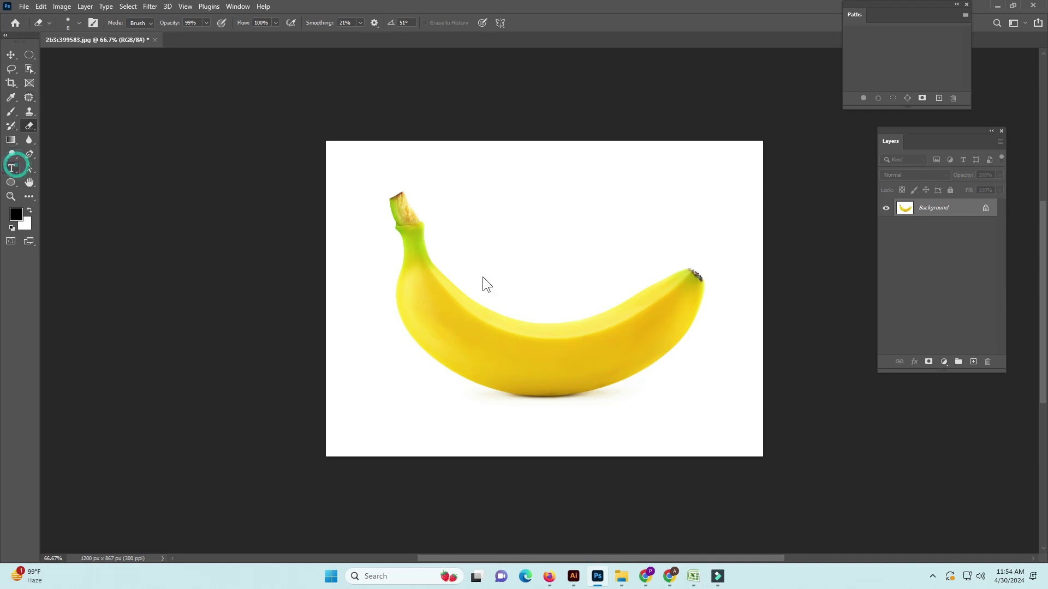
left_click(515, 250)
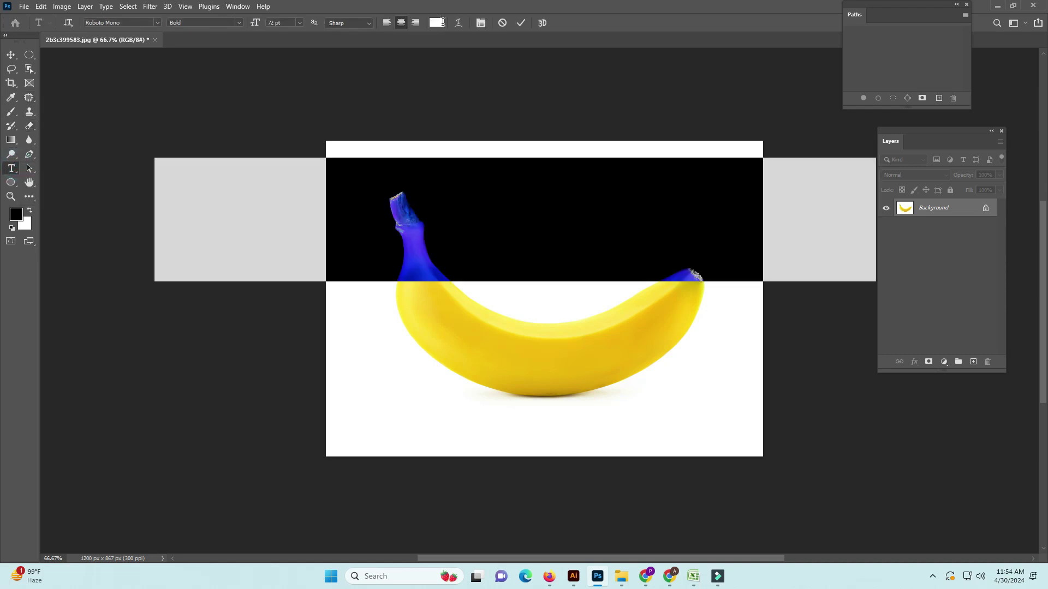
left_click(436, 23)
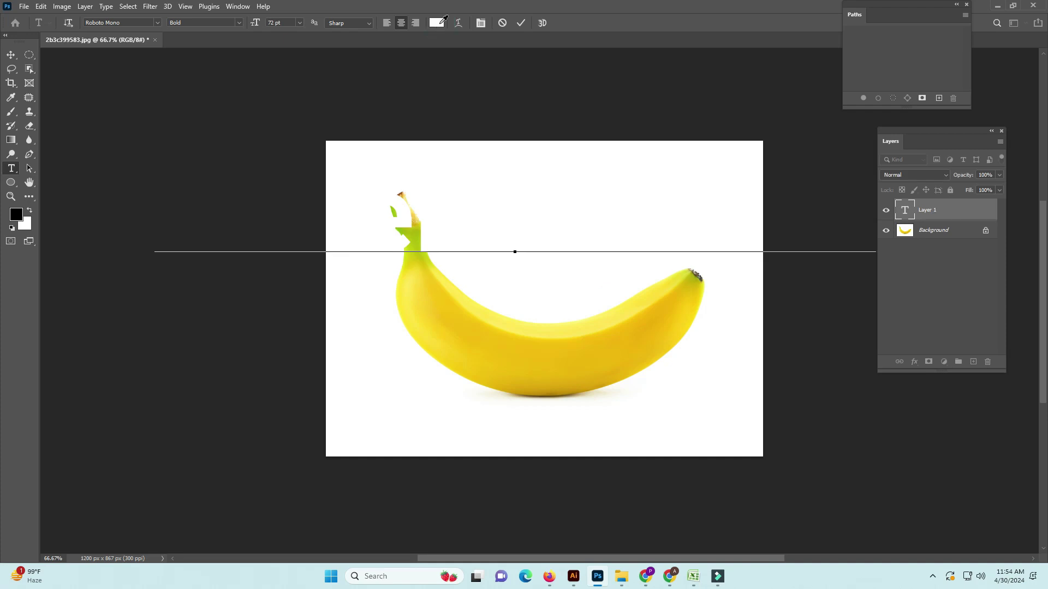
left_click(345, 233)
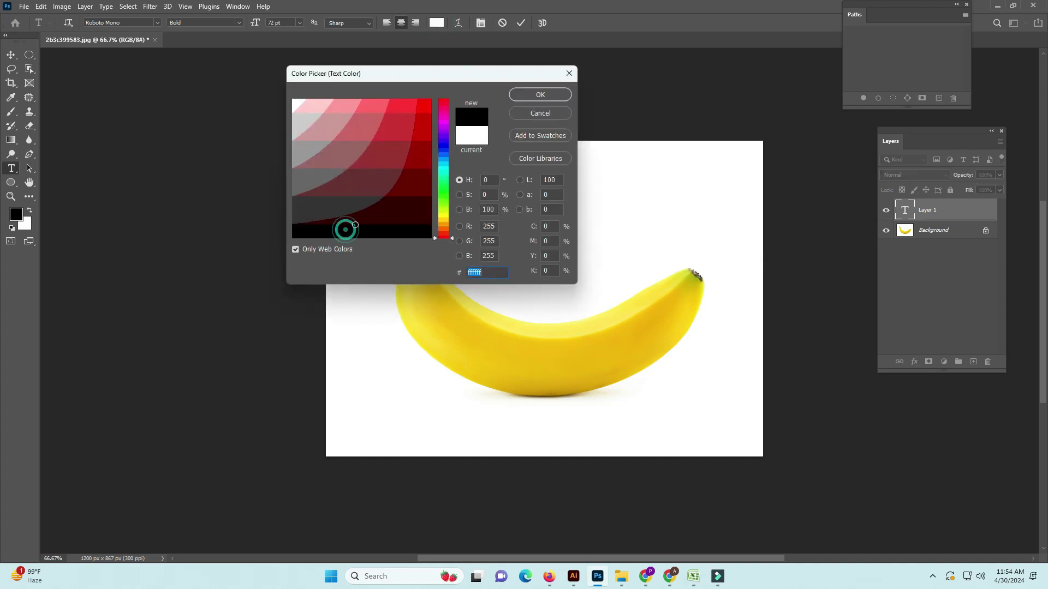
left_click(550, 100)
left_click(550, 101)
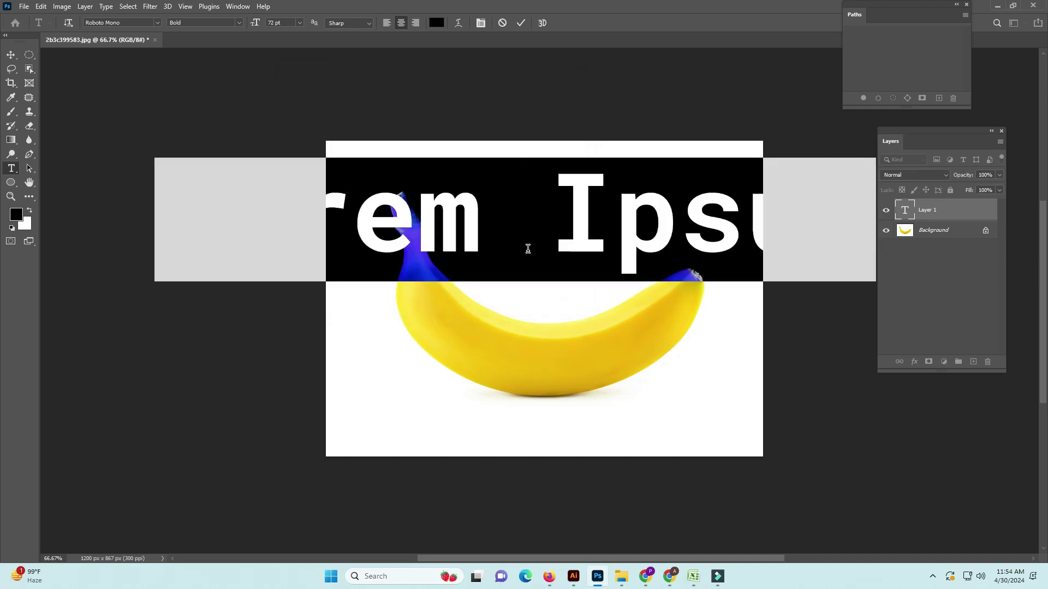
Step: Type BANANA in Roboto Mono Bold 72 pt on the canvas
key("ctrl+minus")
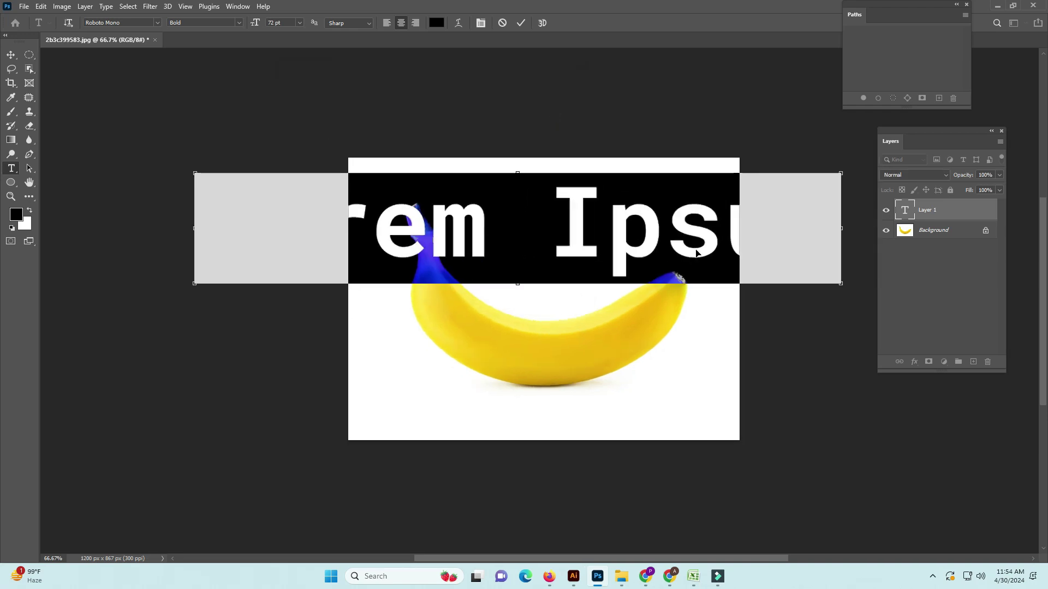
left_click(786, 239)
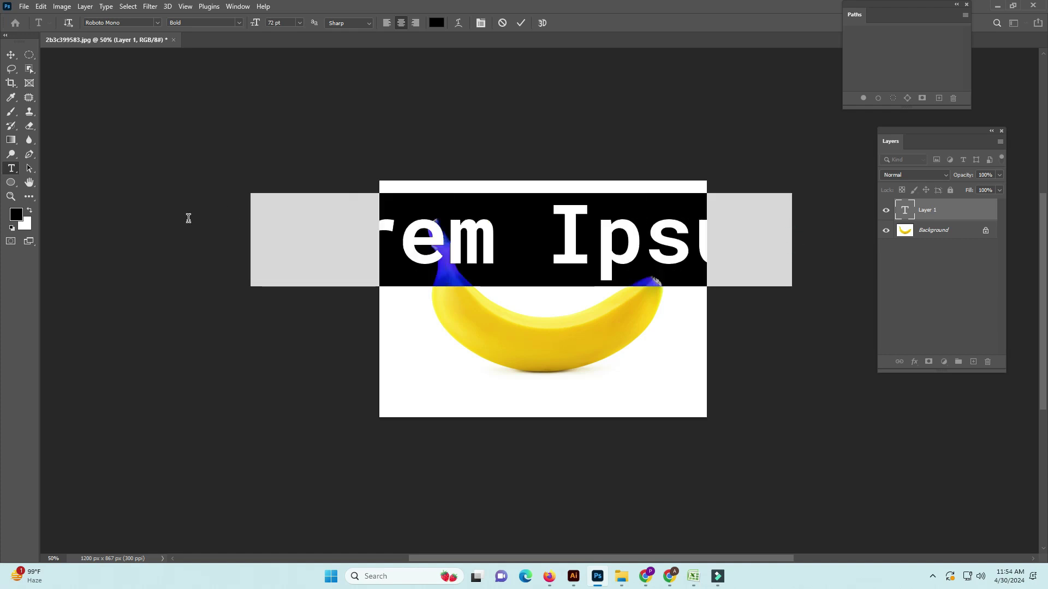
type("BAN")
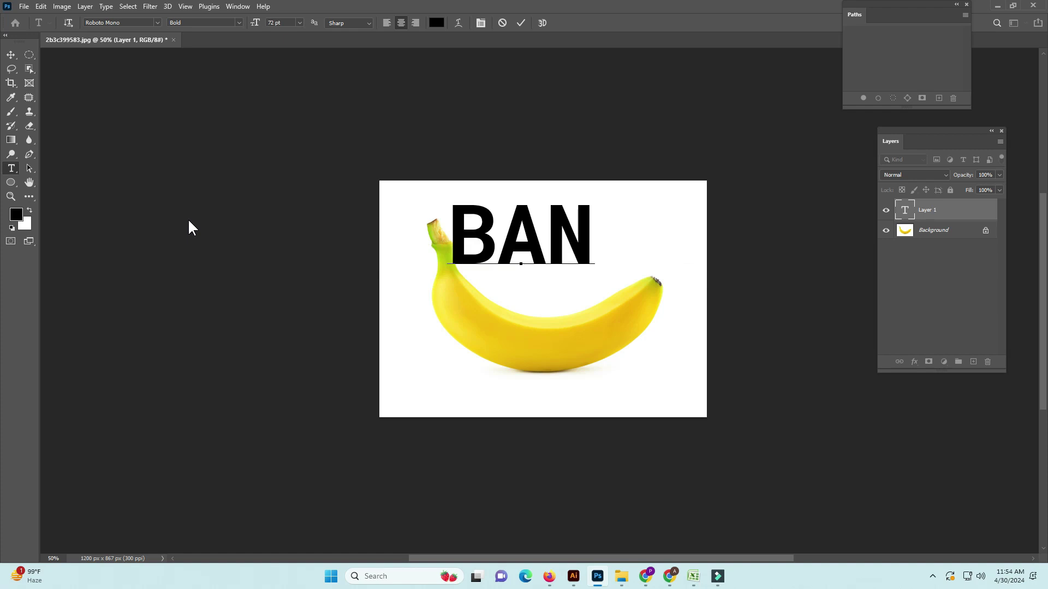
type("ANA")
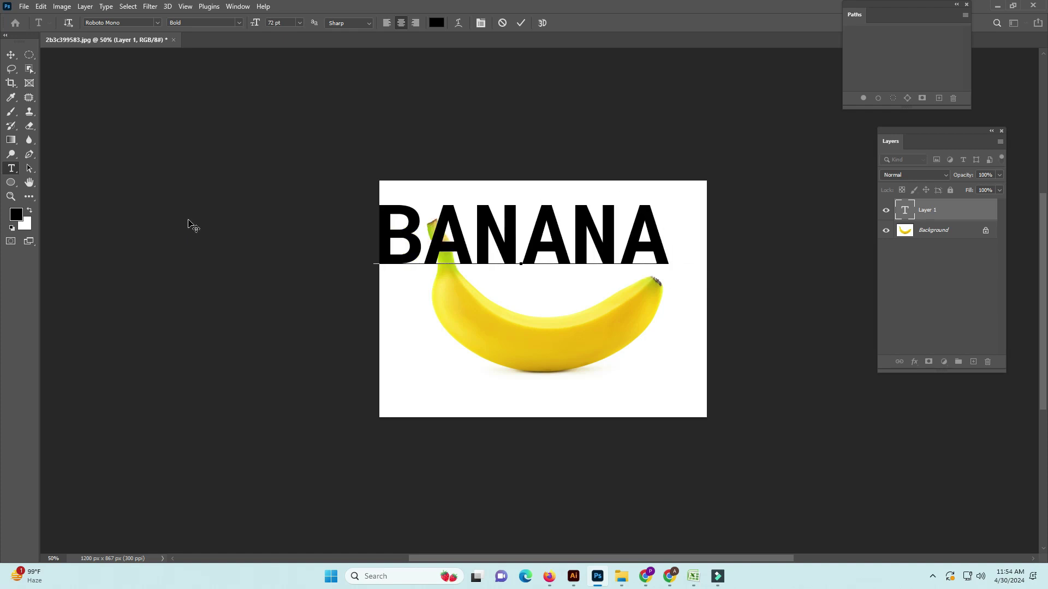
Step: Commit the BANANA text and move it down over the banana
left_click(521, 22)
left_click(11, 55)
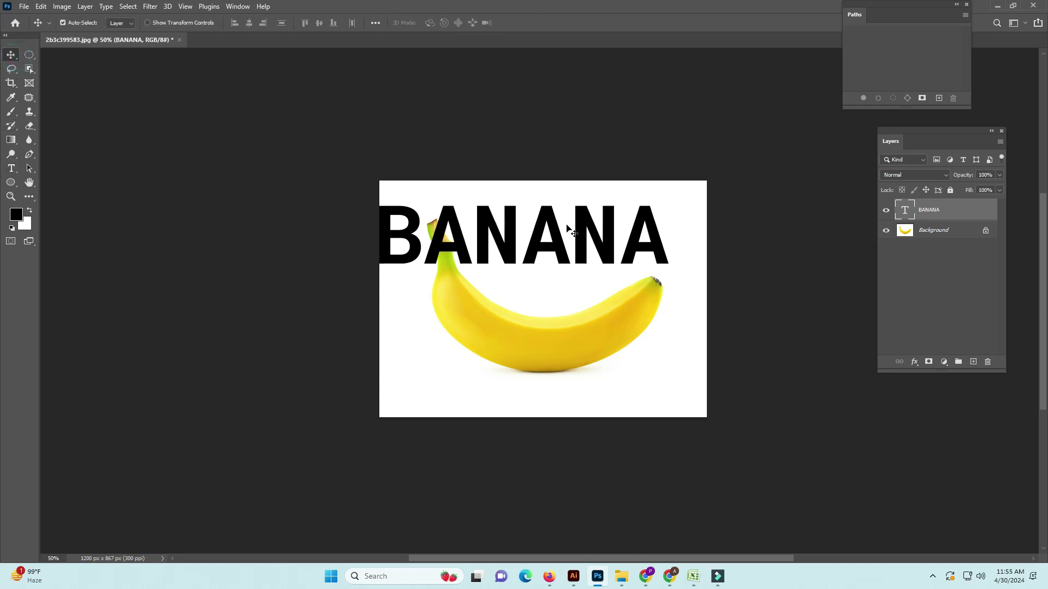
left_click_drag(561, 242, 667, 332)
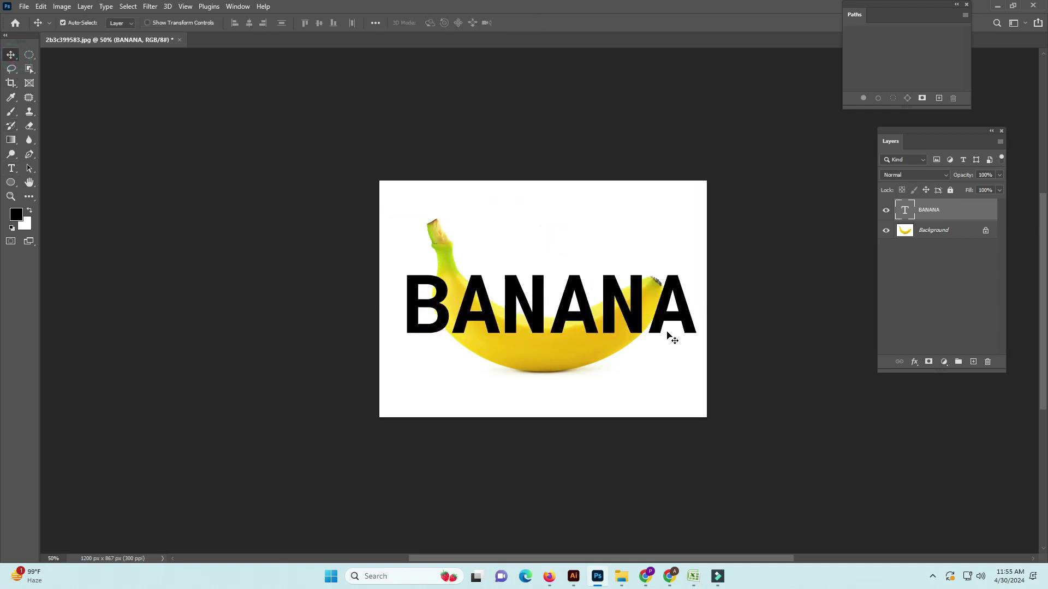
Step: Scale the BANANA text down to fit the banana and centre it horizontally
key("ctrl+t")
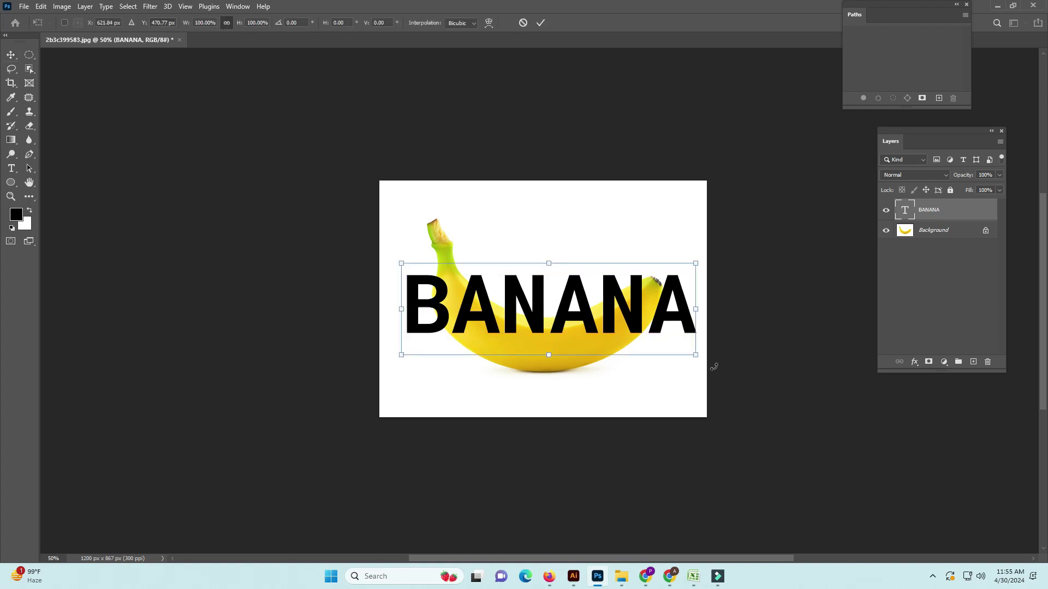
left_click_drag(695, 354, 669, 340)
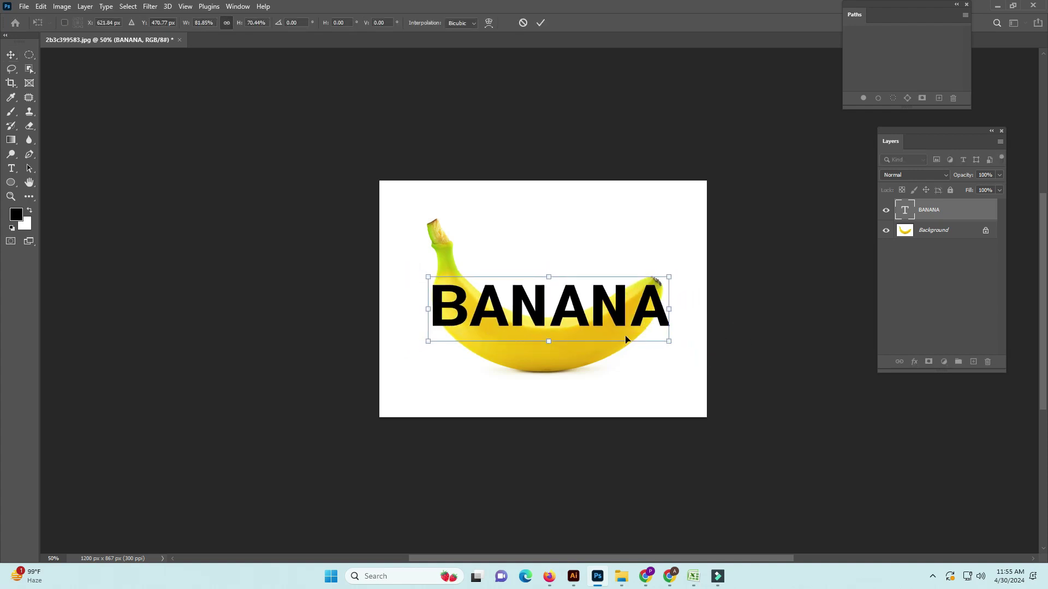
scroll(600, 332, "up", 1)
left_click_drag(562, 329, 562, 309)
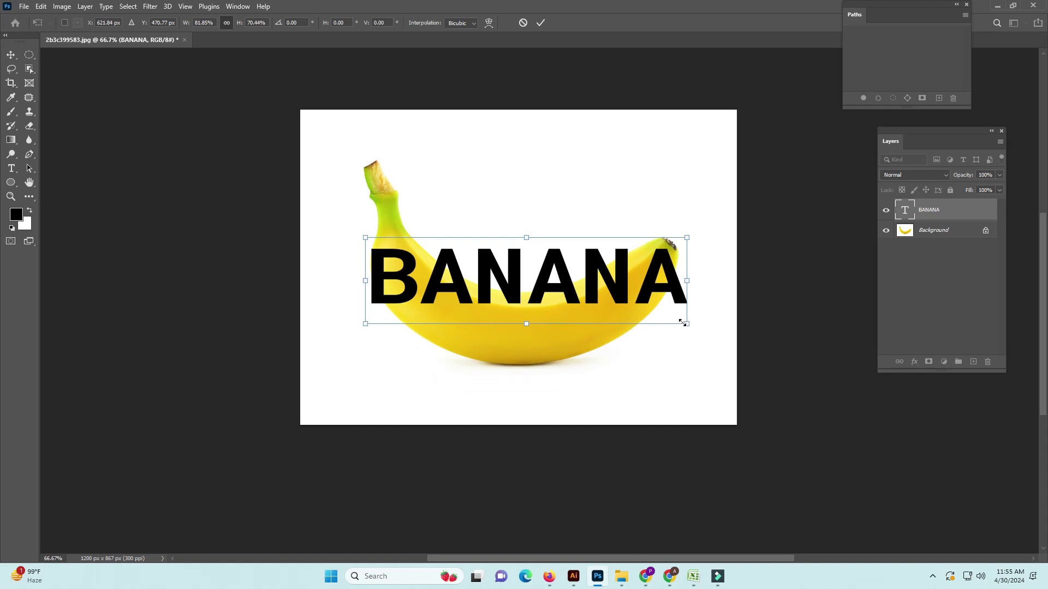
left_click_drag(682, 322, 676, 314)
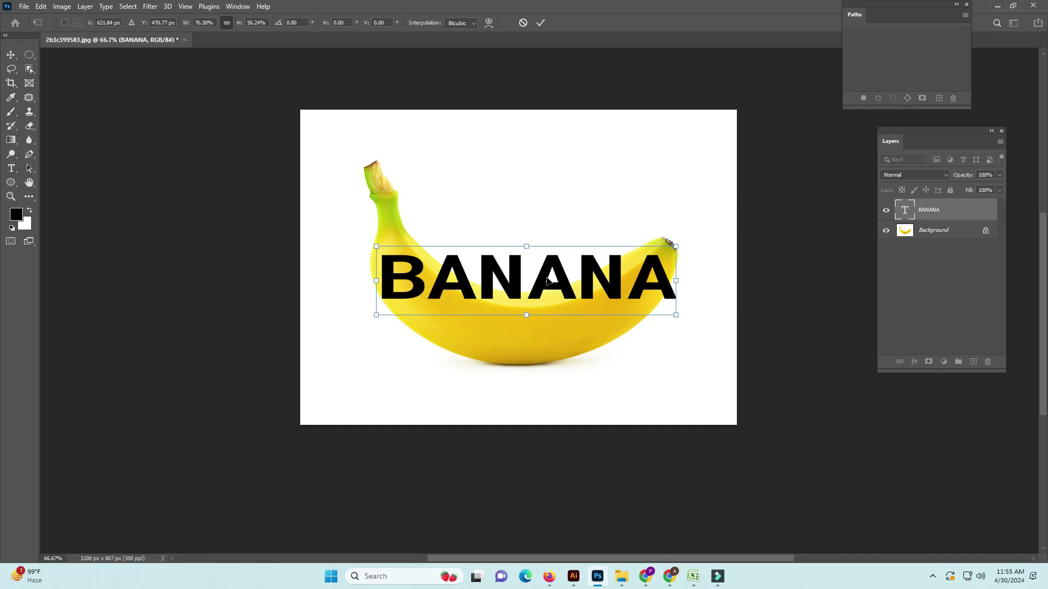
left_click_drag(547, 280, 551, 283)
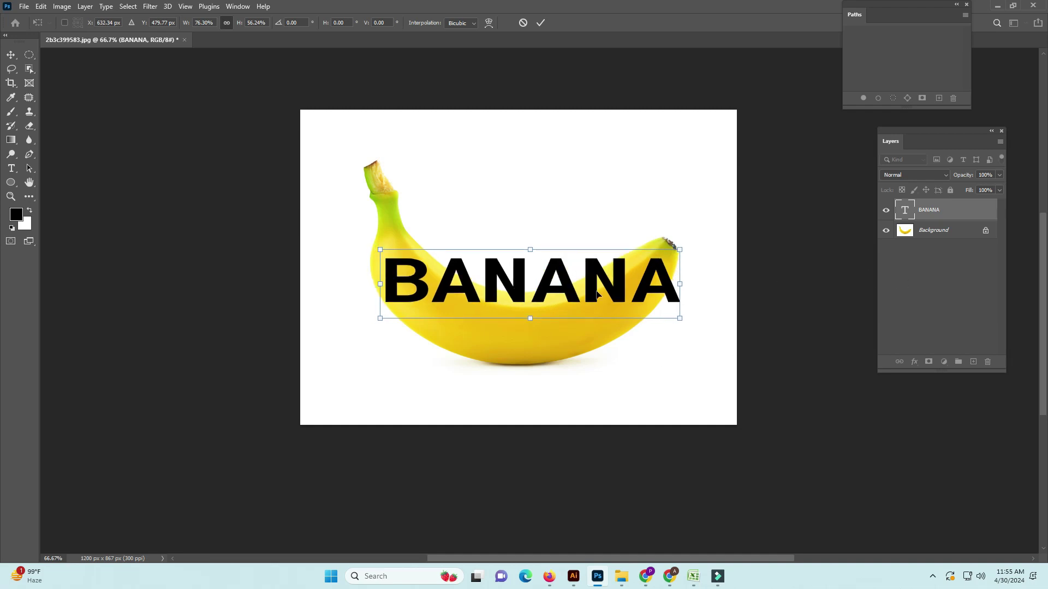
left_click_drag(679, 317, 670, 312)
left_click_drag(604, 291, 602, 290)
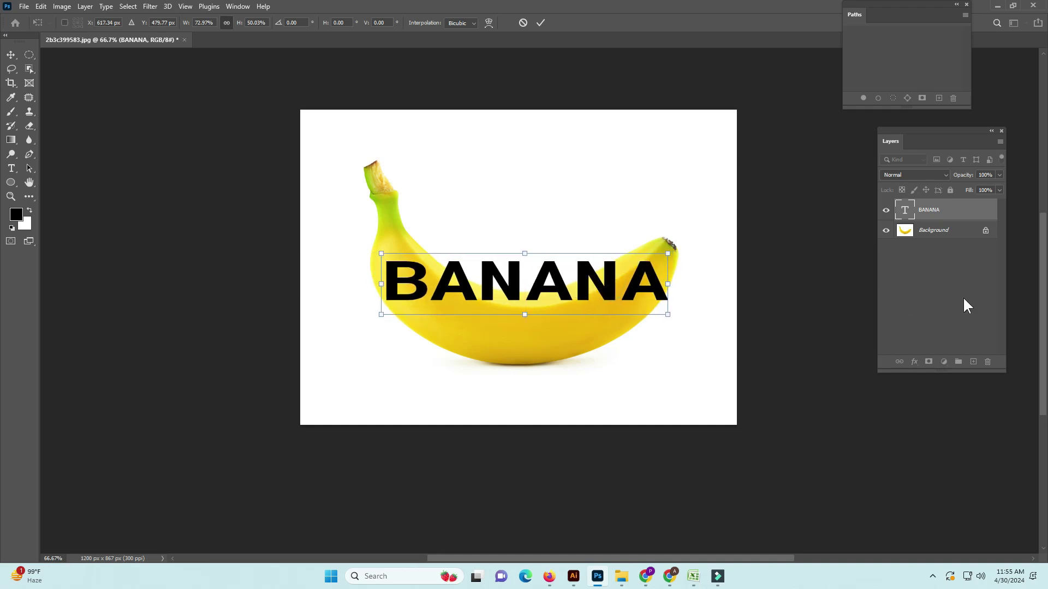
key("Return")
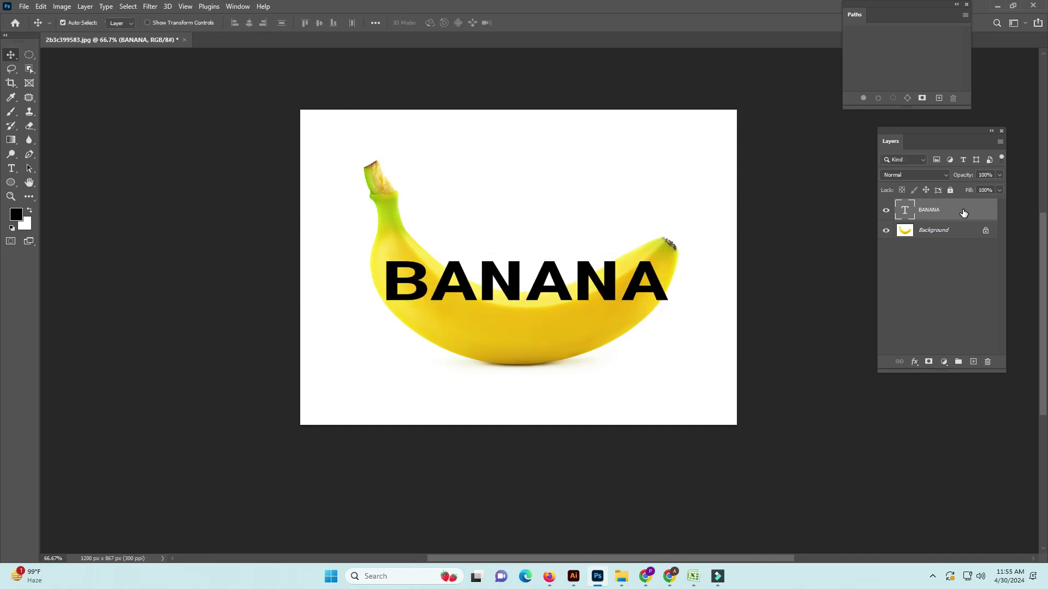
Step: Convert the BANANA text layer to a shape and reselect it in Layers
right_click(963, 213)
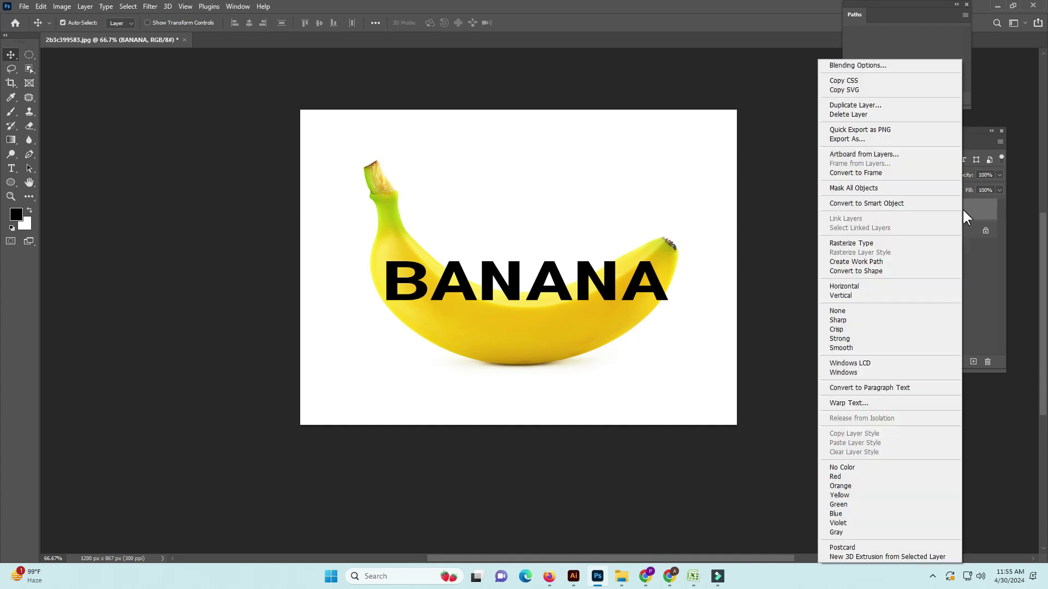
left_click(865, 270)
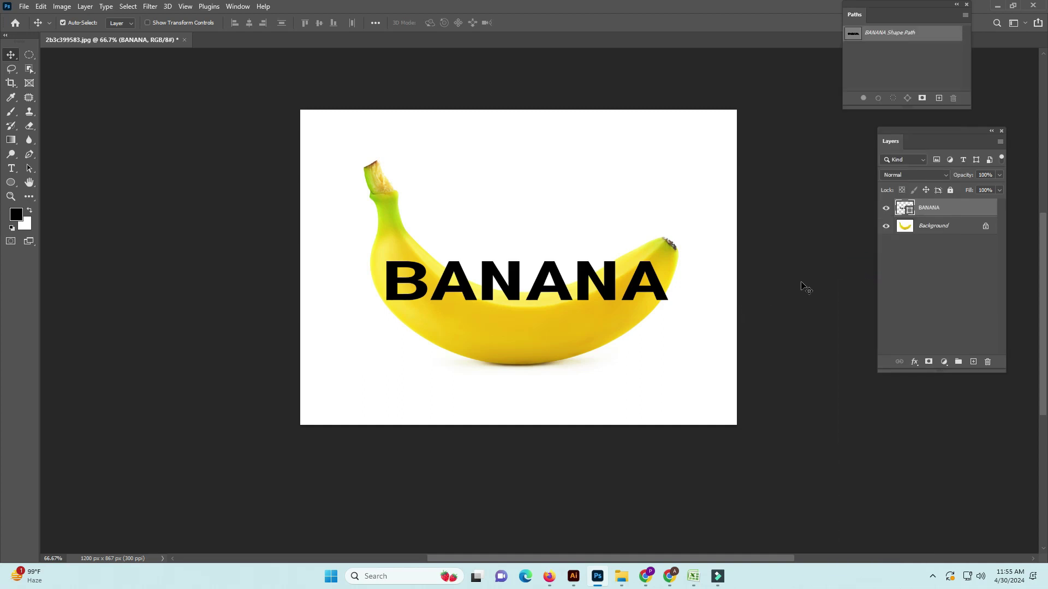
left_click(911, 289)
key("ctrl")
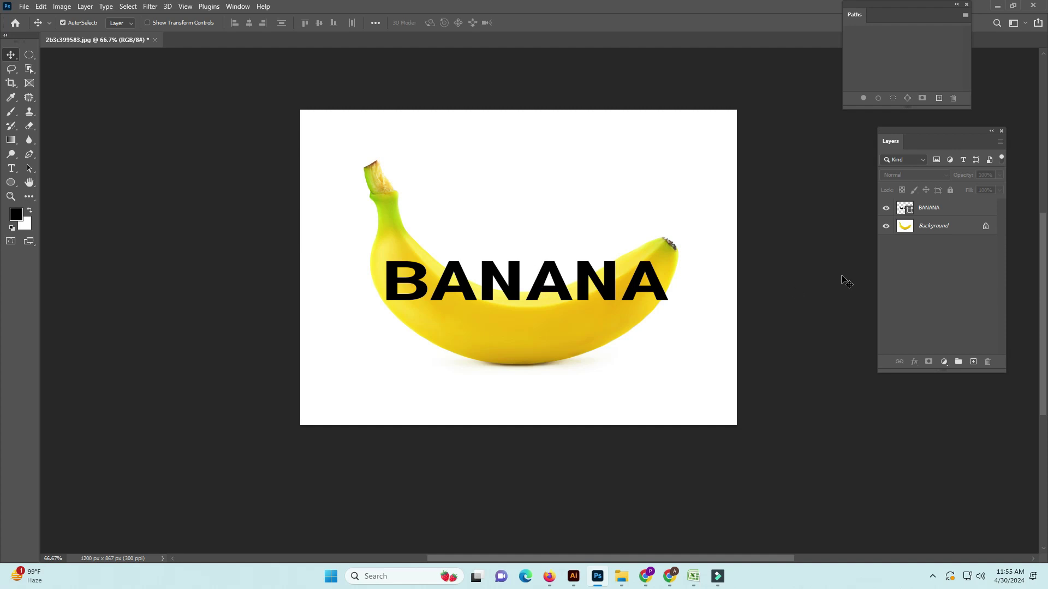
left_click(927, 209)
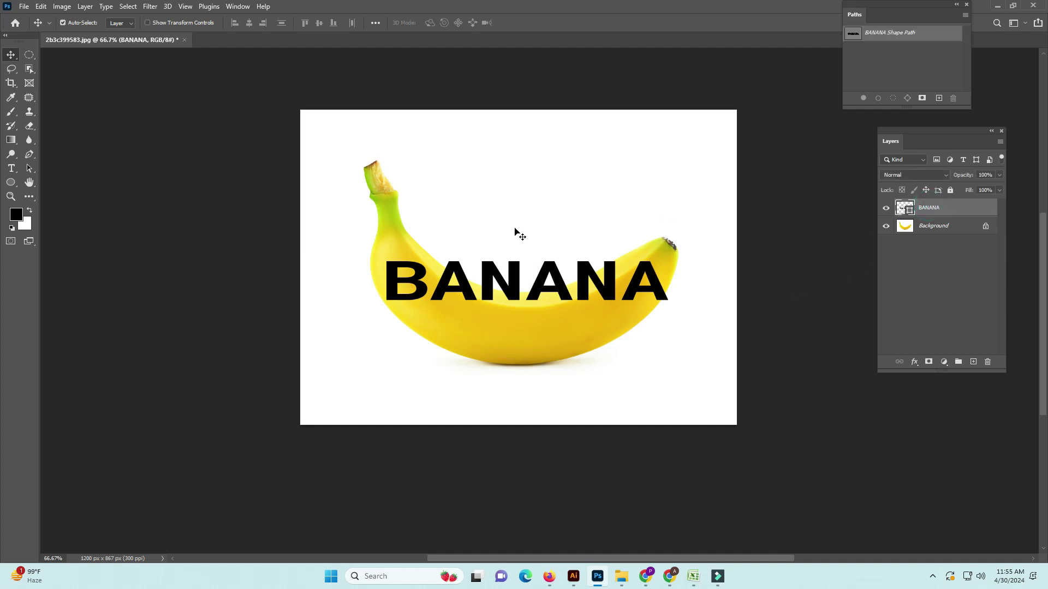
Step: Stretch the BANANA shape vertically to about 143% height
key("ctrl+t")
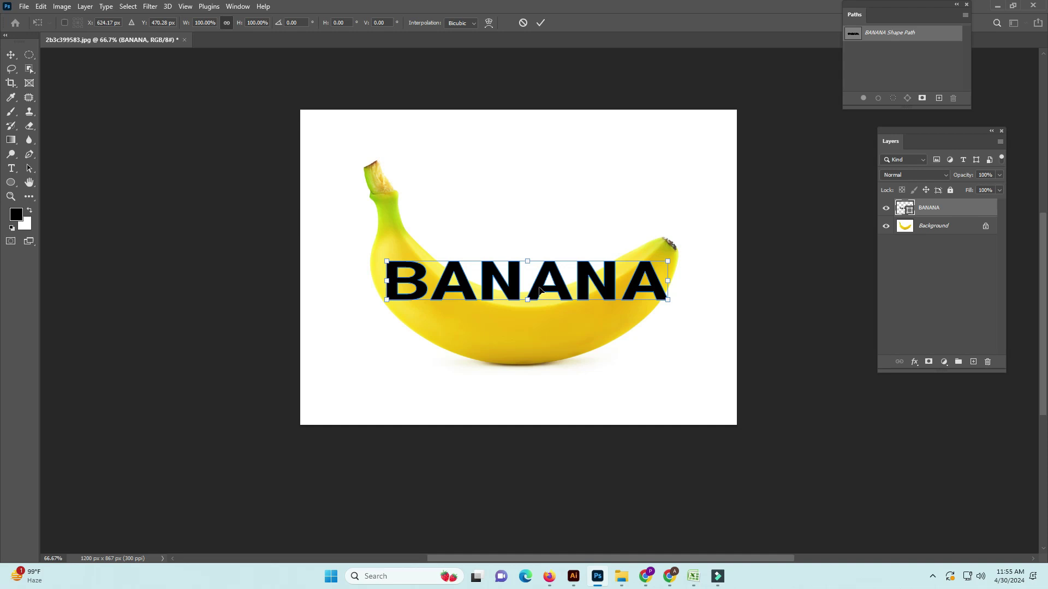
left_click_drag(527, 299, 532, 315)
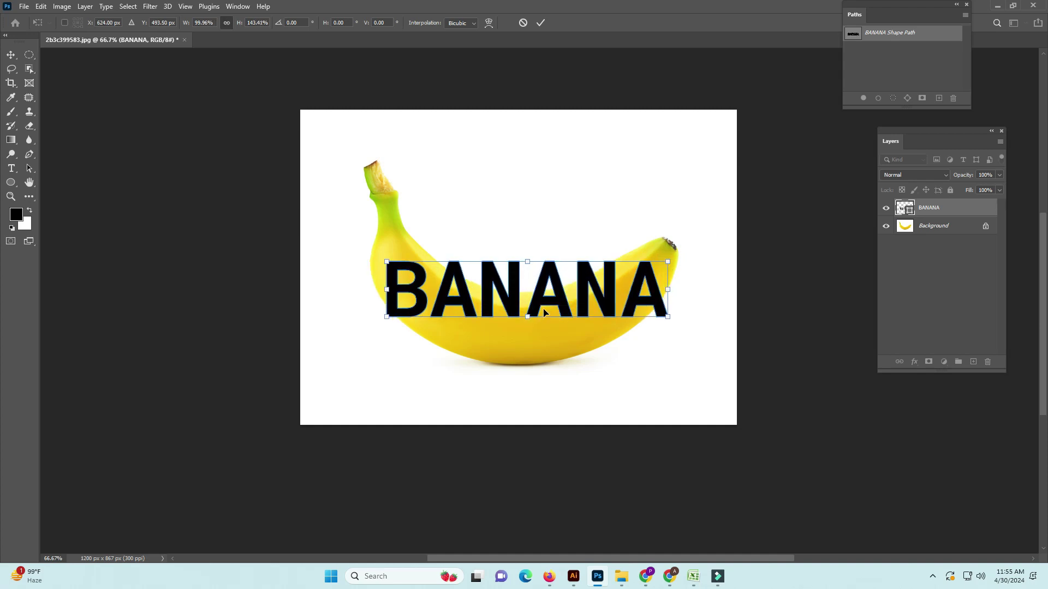
left_click(540, 23)
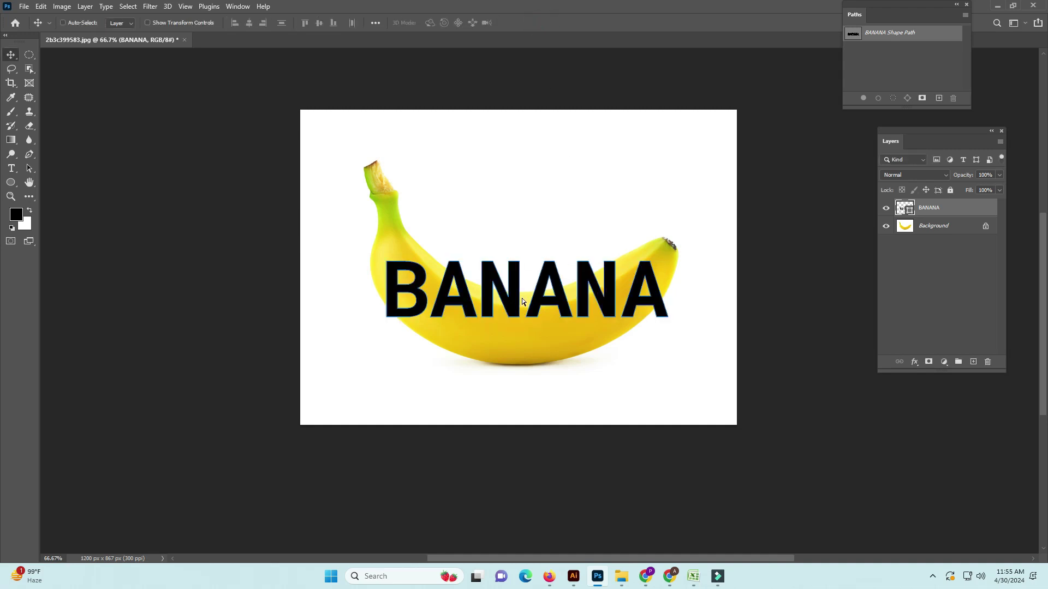
key("ctrl")
key("ctrl")
key("ctrl+t")
Step: Rotate the lettering 3.25° clockwise and switch the transform to Warp
left_click_drag(676, 317, 677, 326)
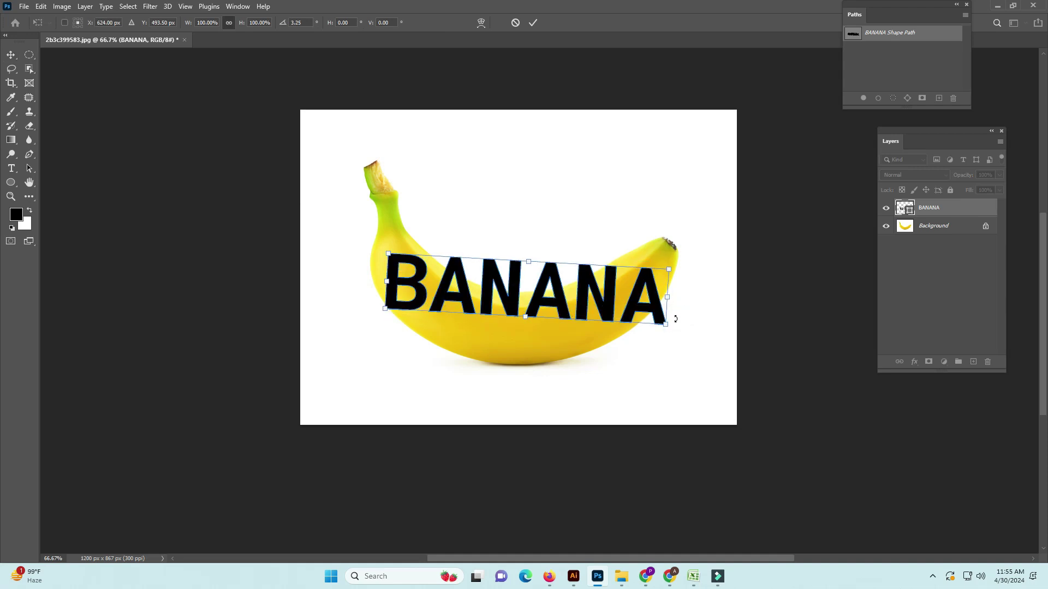
right_click(534, 293)
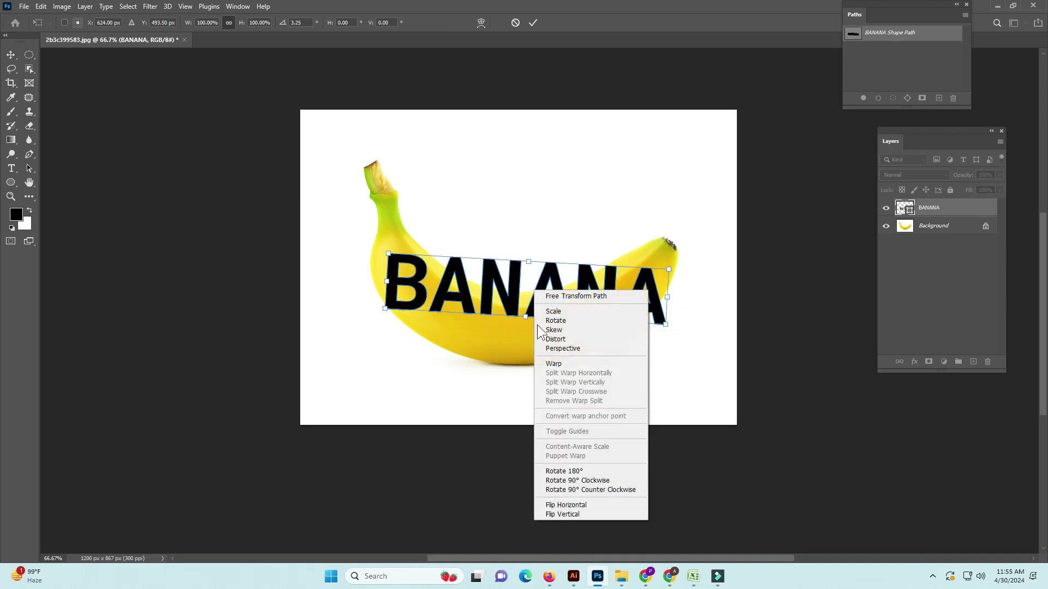
left_click(553, 364)
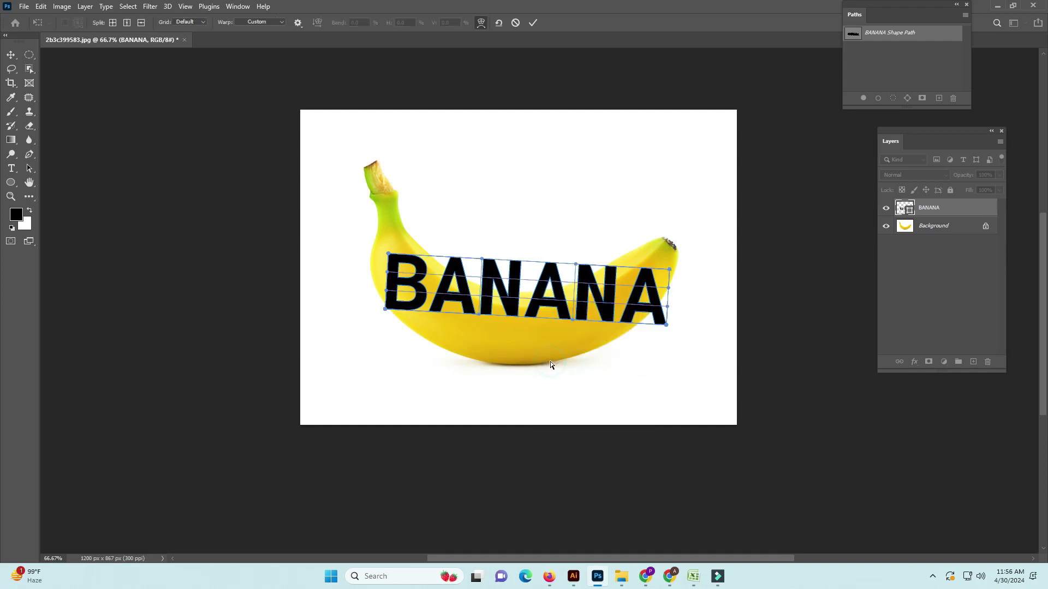
left_click(524, 328, "ctrl")
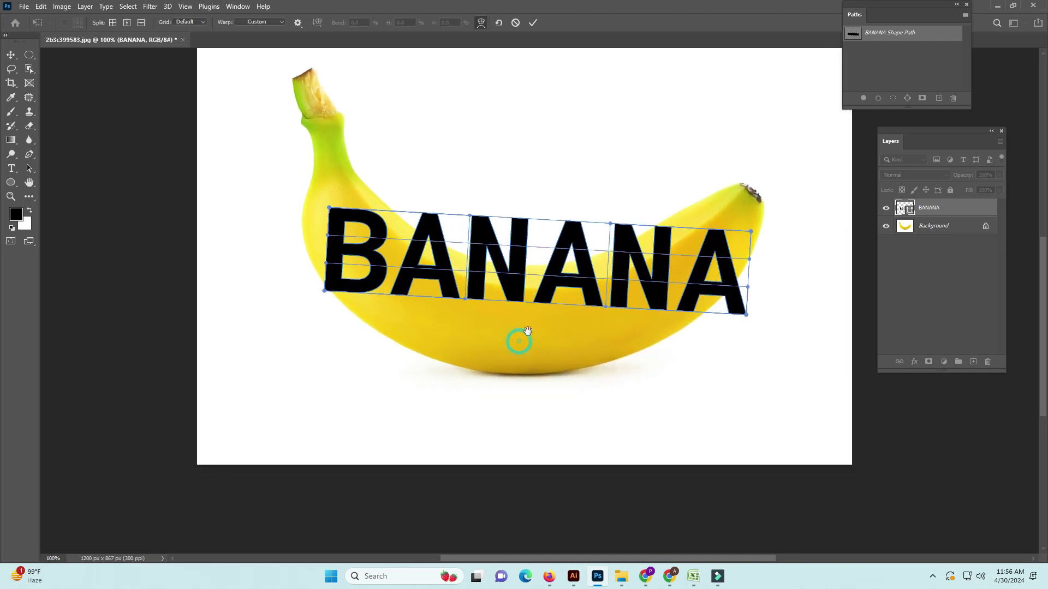
Step: Warp the left end of the lettering upward, lifting the B's corners
left_click_drag(329, 207, 356, 186)
left_click_drag(326, 266, 331, 223)
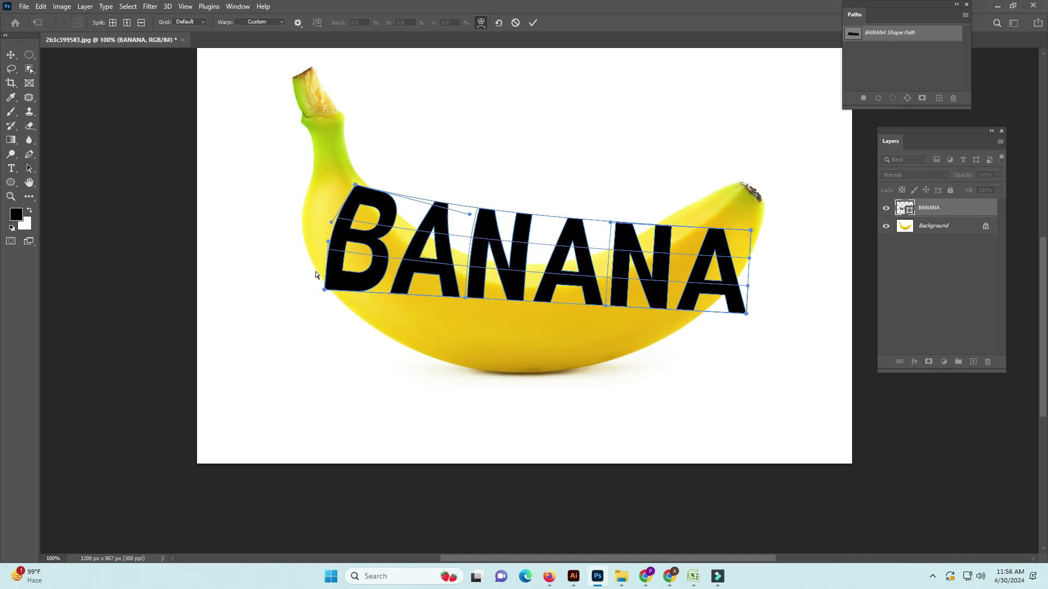
mouse_move(324, 291)
left_mouse_down()
mouse_move(317, 267)
mouse_move(329, 229)
left_mouse_up()
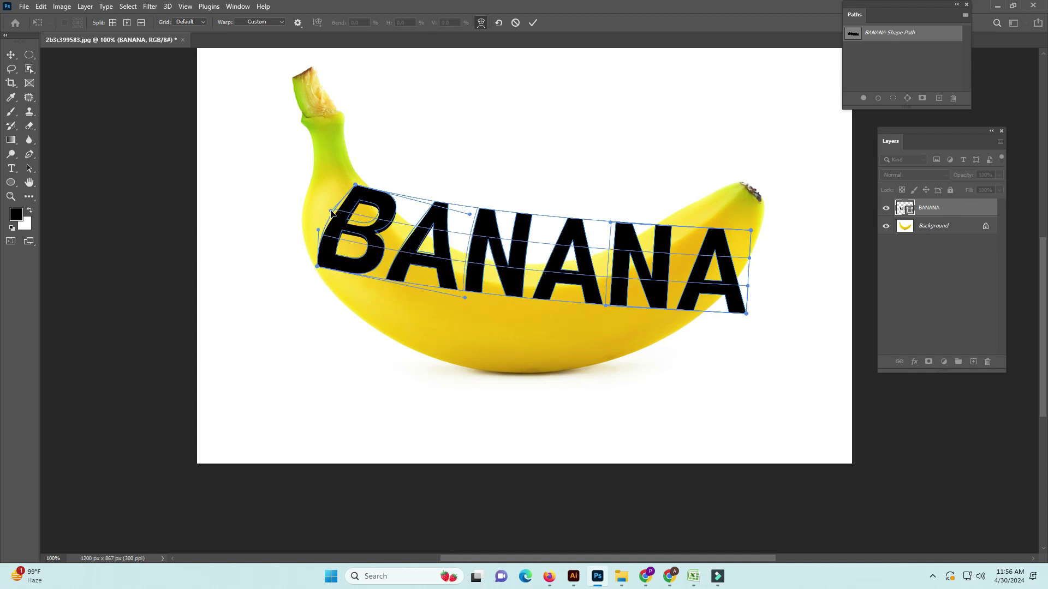
left_click_drag(408, 271, 330, 238)
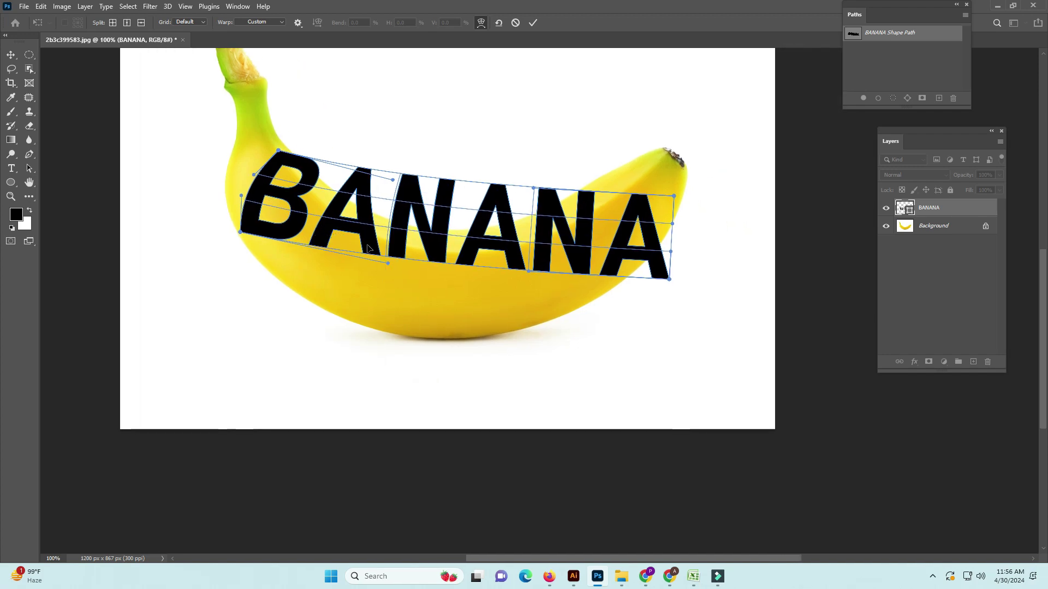
Step: Bow the lettering's bottom down and lift its right end toward the banana tip
left_click_drag(387, 256, 367, 319)
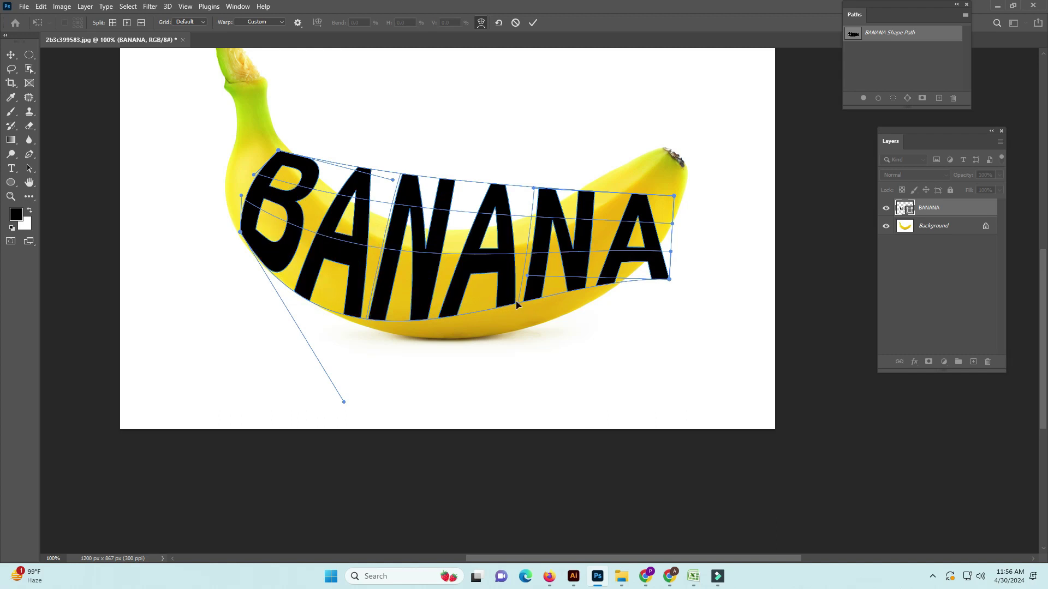
left_click_drag(527, 277, 528, 285)
left_click_drag(520, 304, 528, 320)
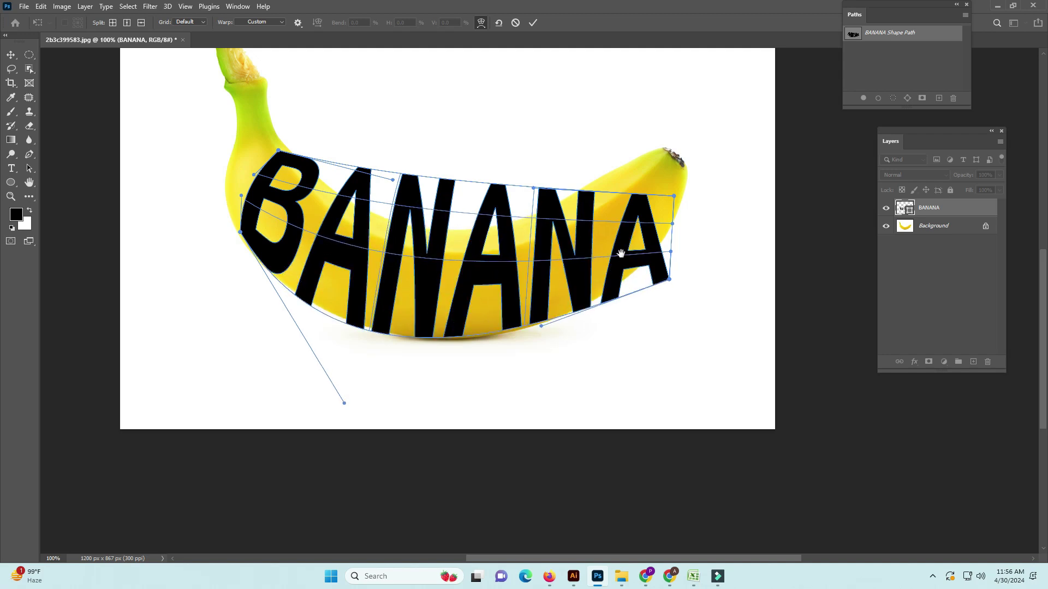
left_click_drag(621, 253, 606, 330)
mouse_move(660, 276)
left_mouse_down()
mouse_move(645, 247)
mouse_move(619, 241)
left_mouse_up()
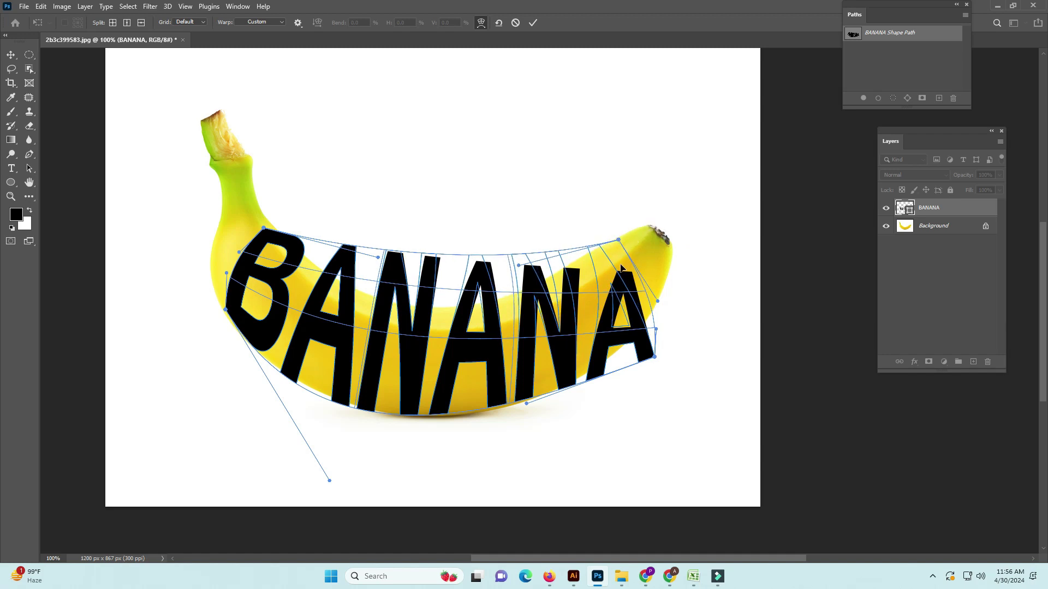
left_click_drag(655, 358, 653, 328)
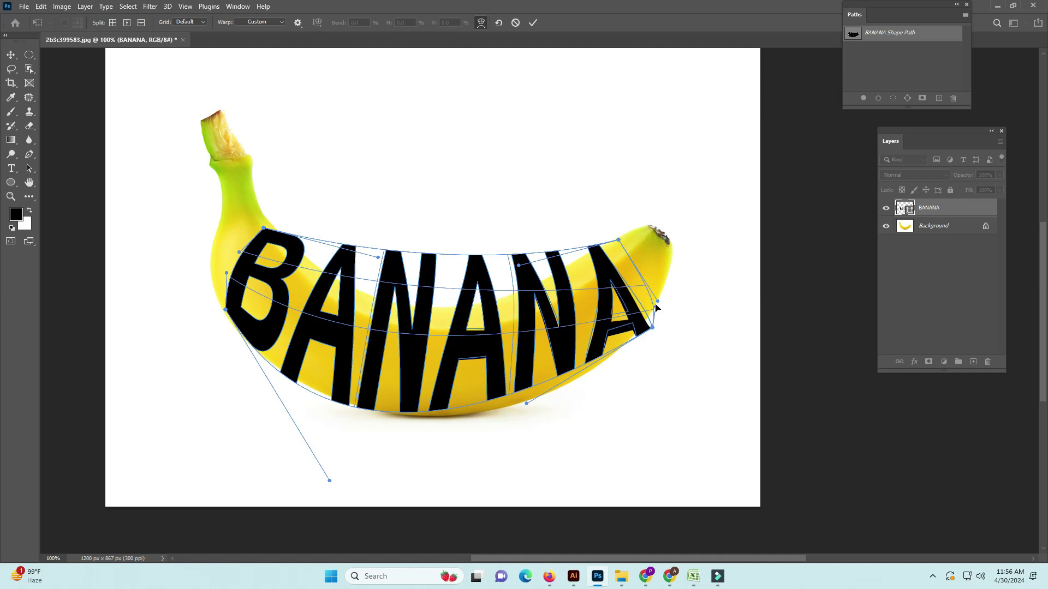
left_click_drag(658, 300, 653, 292)
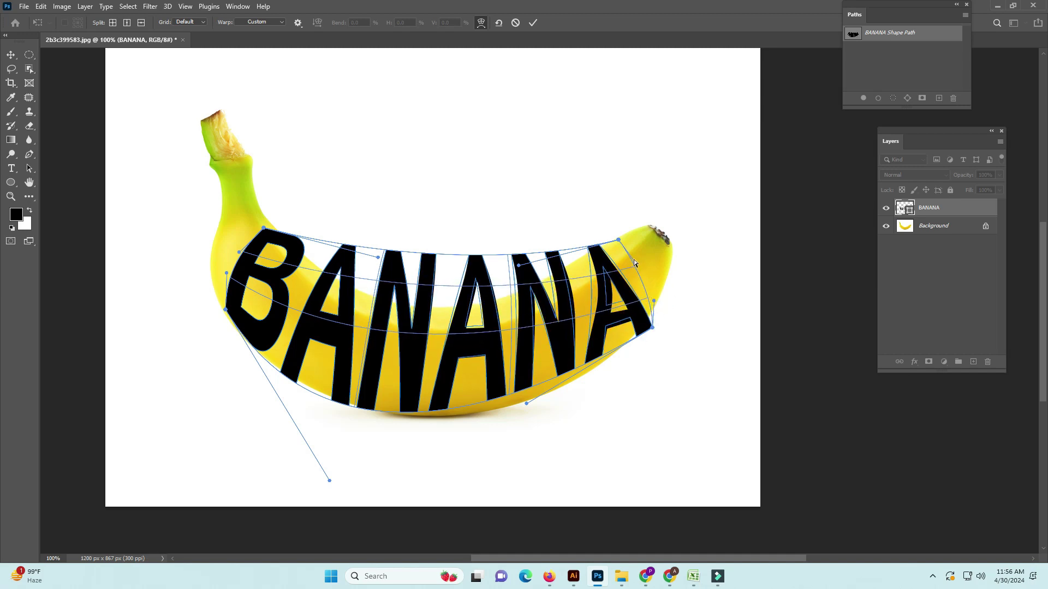
Step: Adjust the warp's lower-right and lower-left corners to hug the banana body
left_click_drag(653, 329, 651, 315)
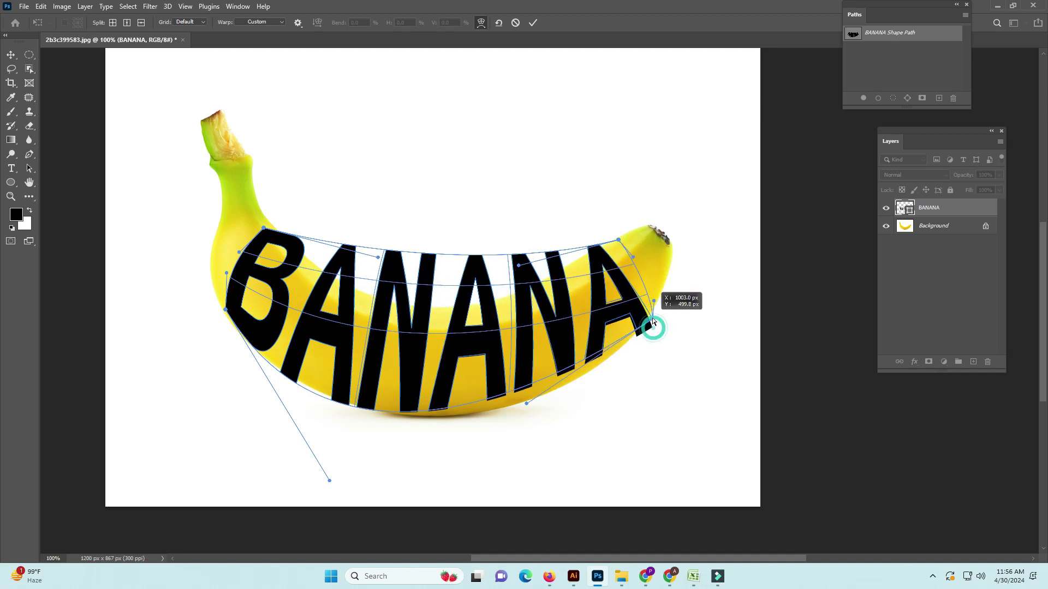
scroll(622, 346, "down", 1)
left_click_drag(548, 377, 576, 403)
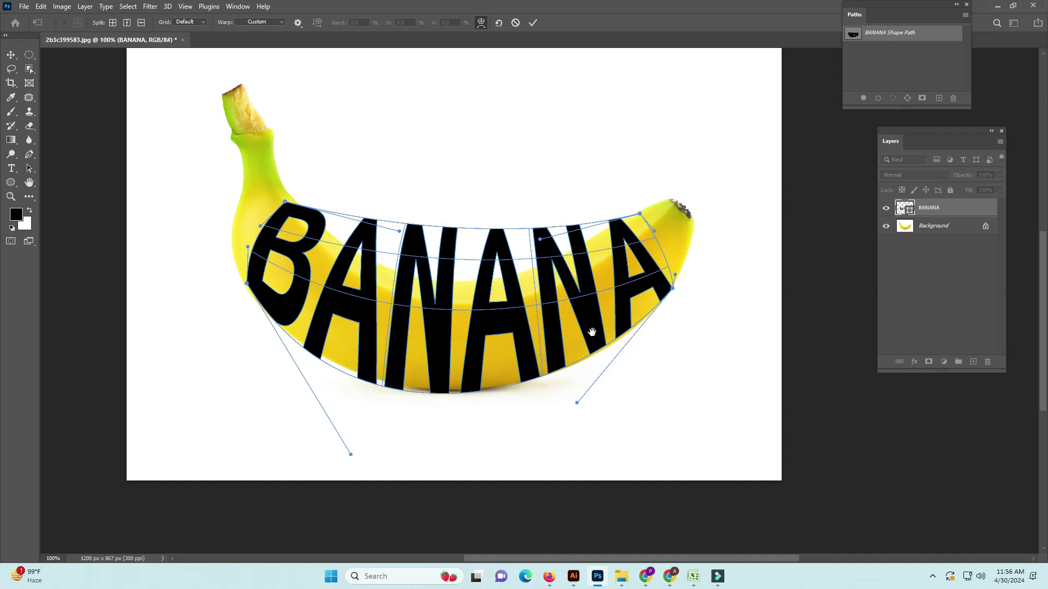
scroll(592, 332, "left", 2)
scroll(591, 331, "up", 1)
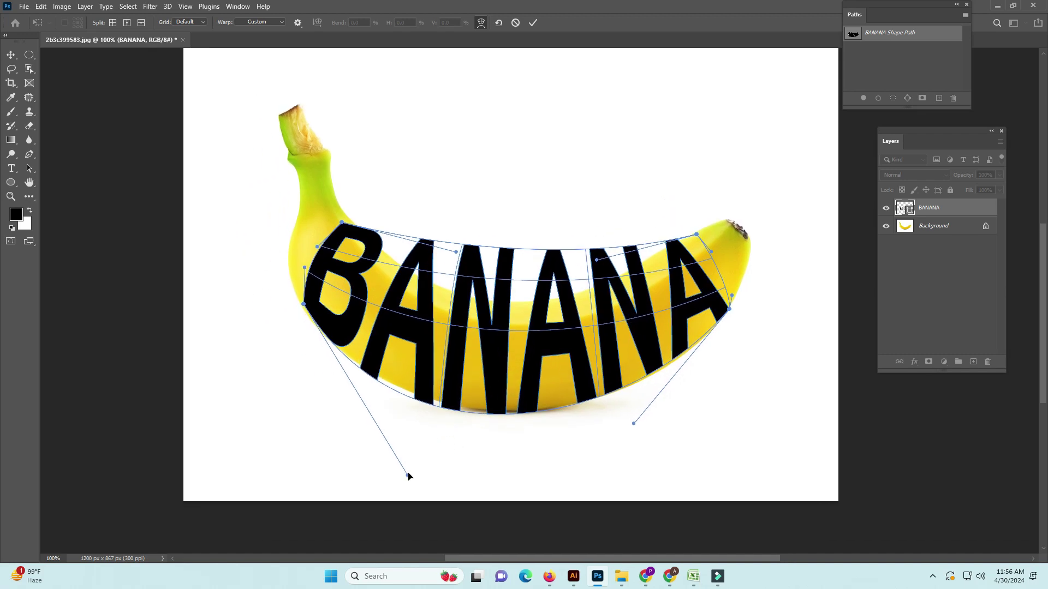
left_click_drag(408, 475, 419, 467)
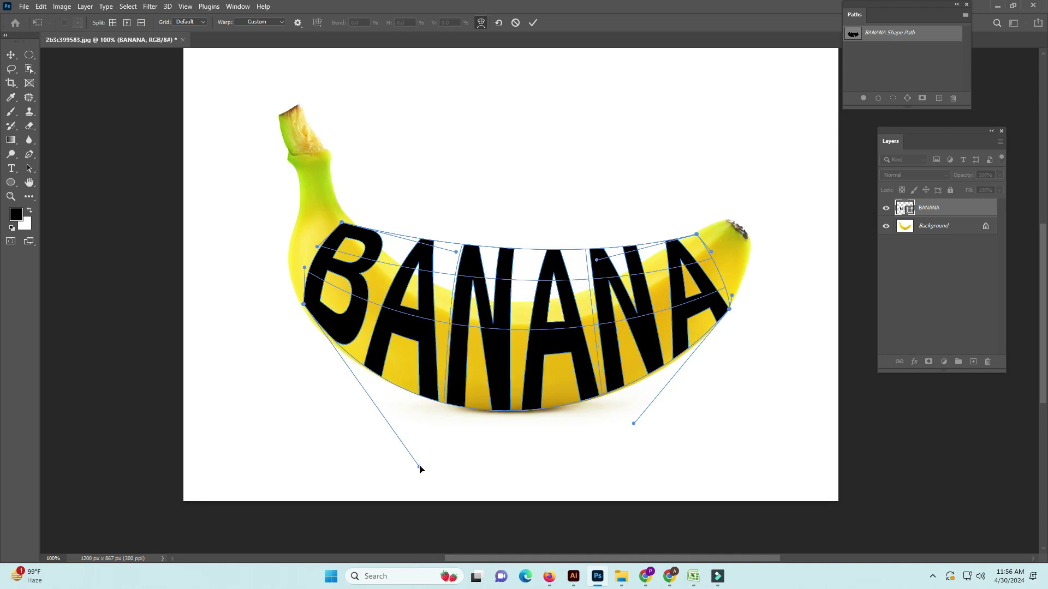
left_click_drag(457, 334, 438, 359)
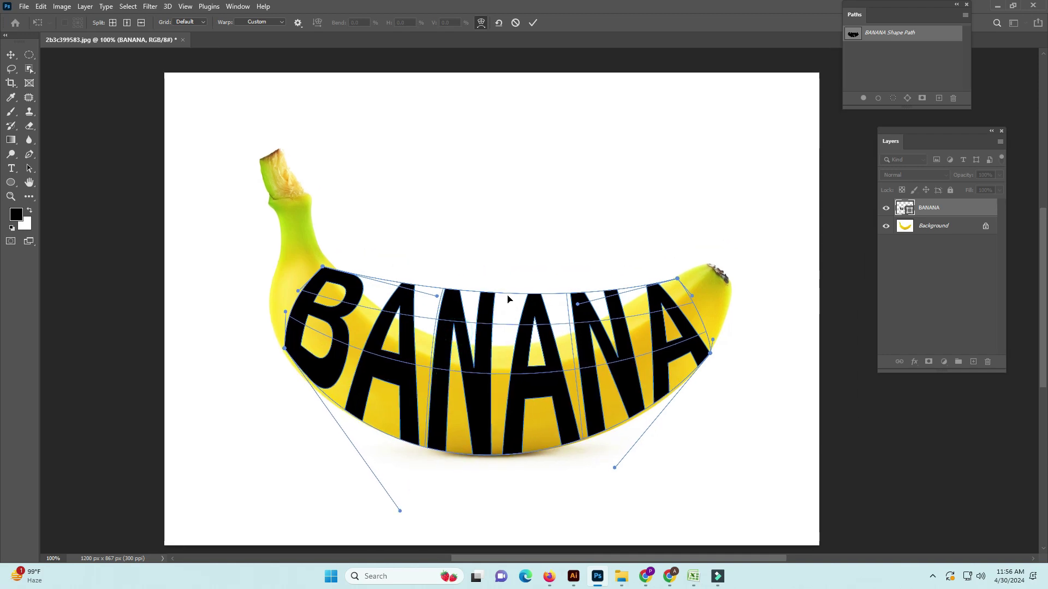
Step: Curve the warp's top edge down over the middle and right letters
left_click(444, 289)
left_click(443, 291)
left_click_drag(437, 298, 424, 329)
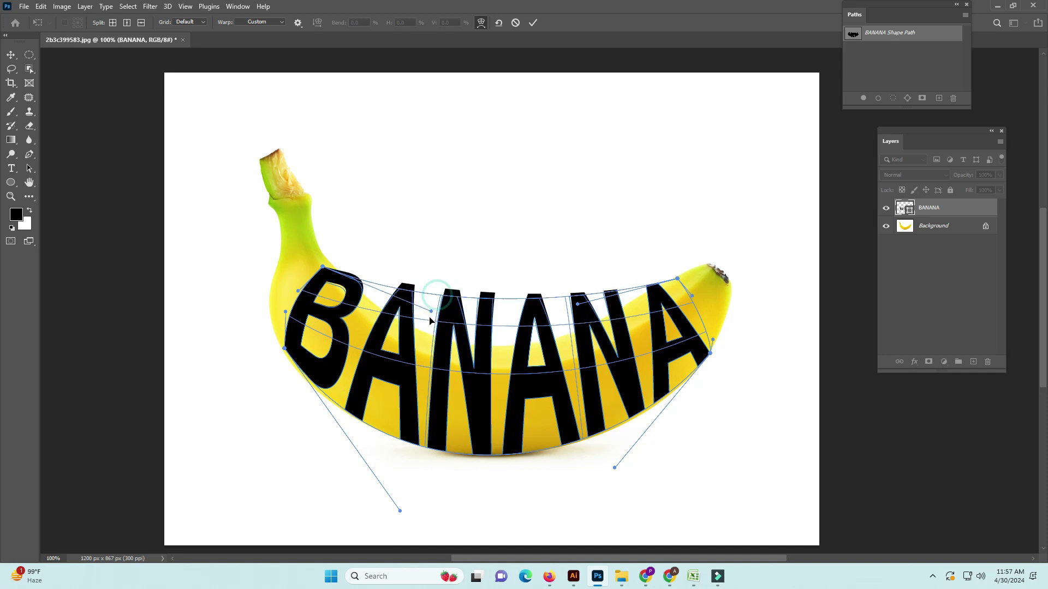
left_click_drag(578, 304, 586, 342)
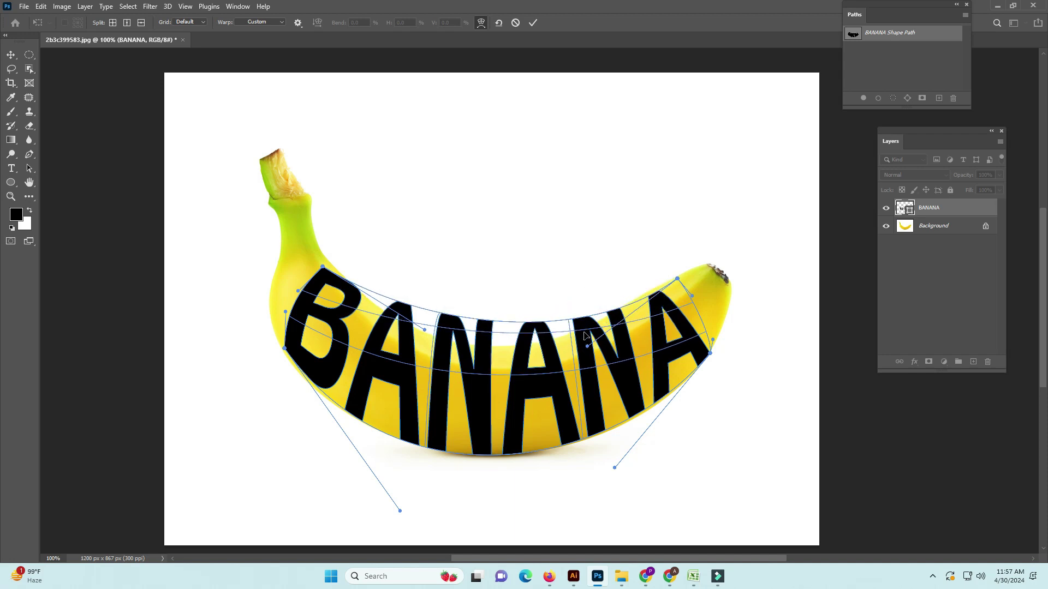
scroll(544, 349, "up", 2)
Step: Pull the warp mesh's top edge down over the left letters, checking against the whole banana
left_click_drag(671, 335, 677, 277)
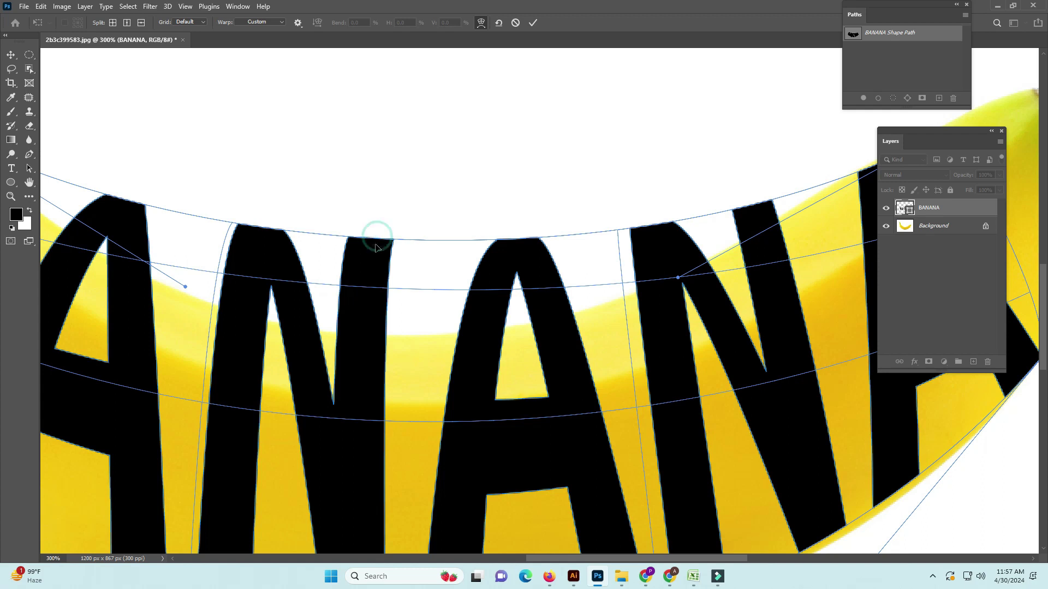
mouse_move(377, 239)
left_mouse_down()
mouse_move(382, 300)
mouse_move(371, 245)
mouse_move(373, 275)
left_mouse_up()
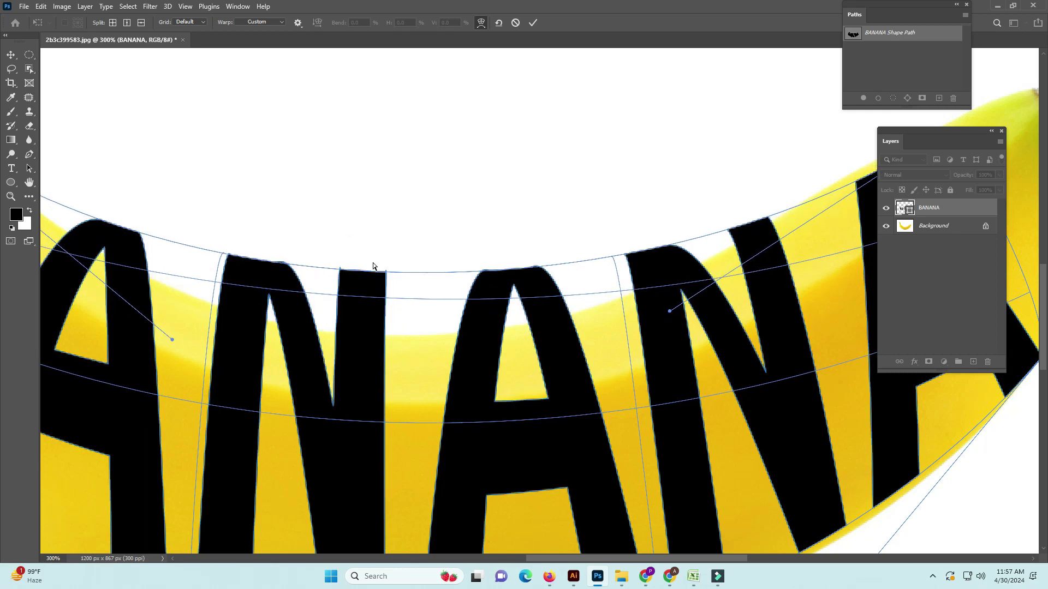
key("ctrl+minus")
key("ctrl+minus")
key("ctrl+plus")
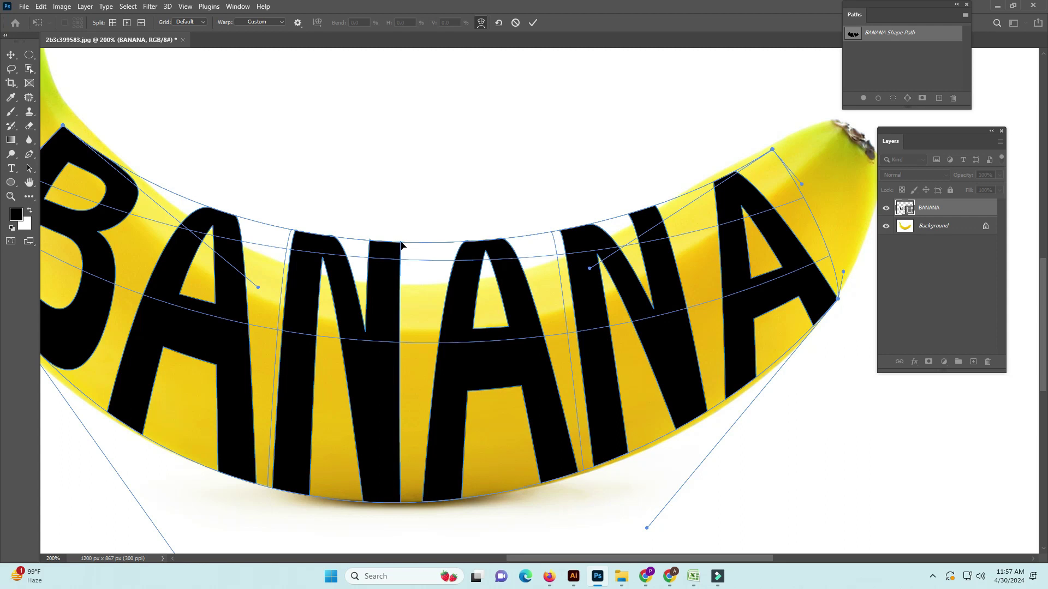
key("ctrl+minus")
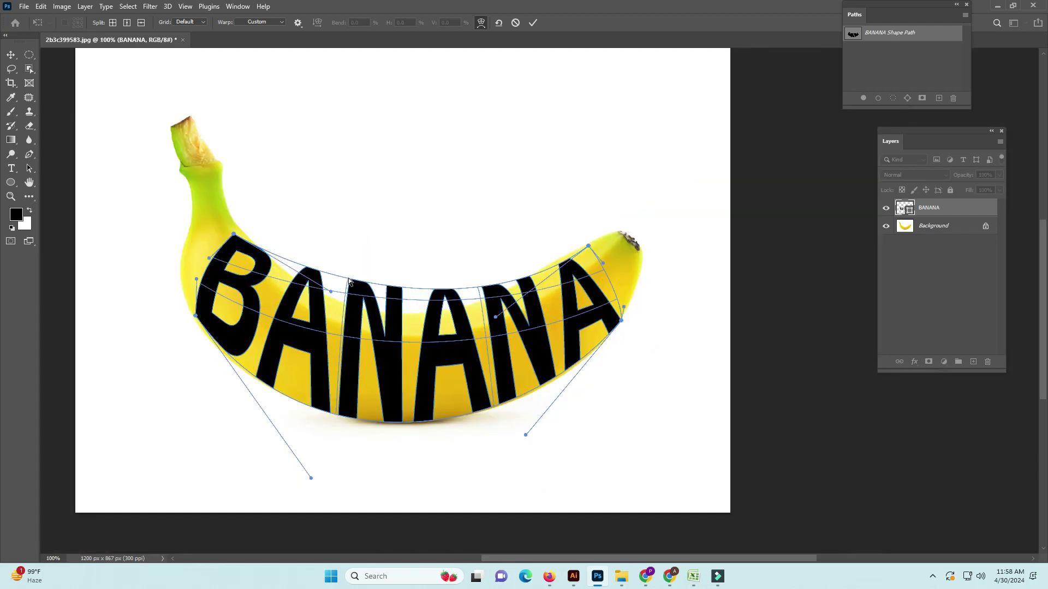
left_click_drag(349, 281, 349, 288)
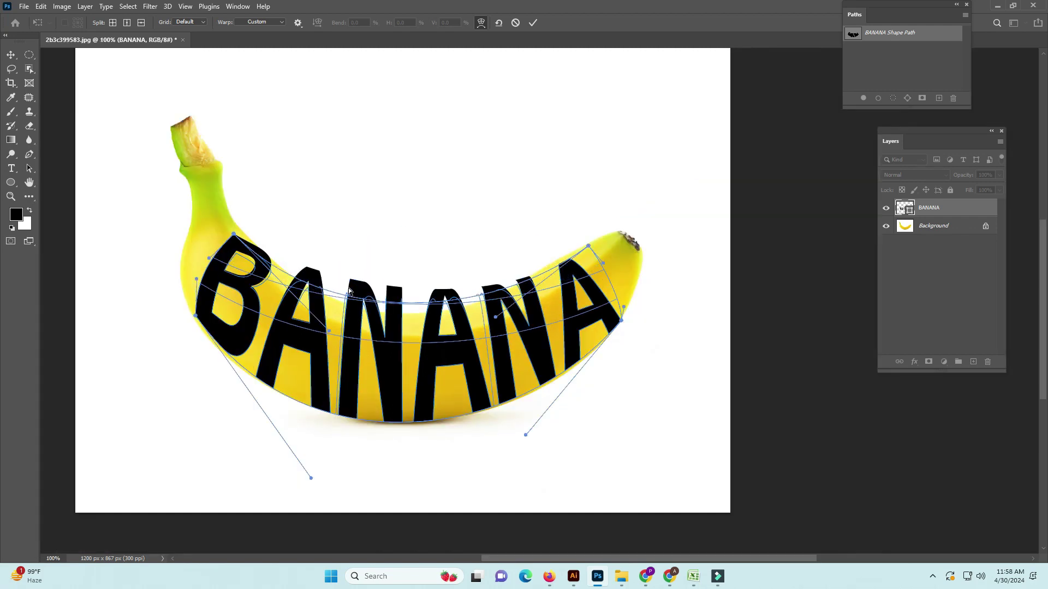
Step: Lower the letter tops around B, A and N to follow the banana's inner curve
key("ctrl+plus")
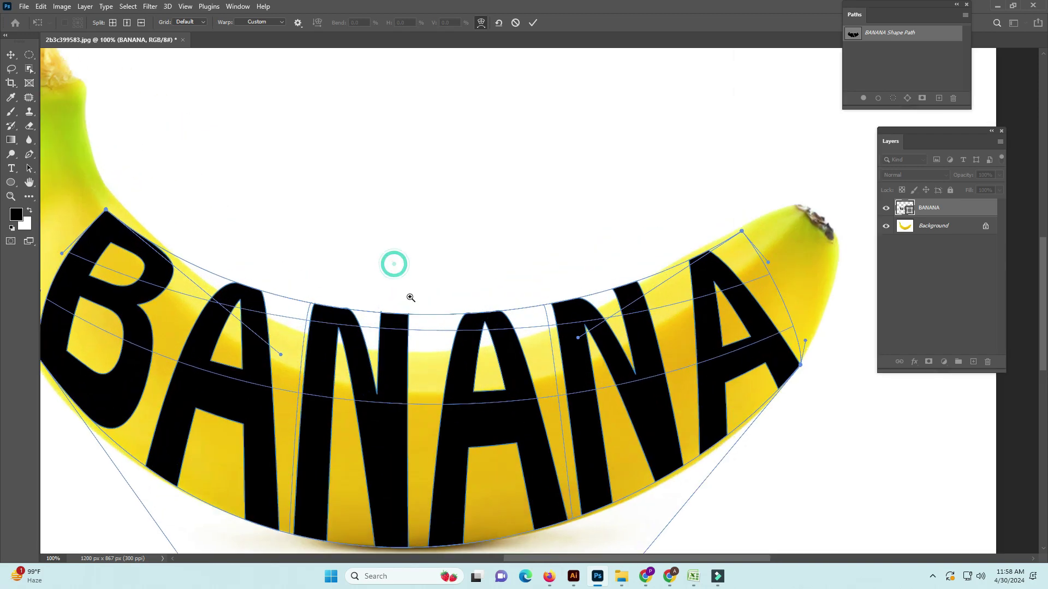
mouse_move(493, 274)
left_mouse_down()
mouse_move(403, 247)
mouse_move(480, 232)
left_mouse_up()
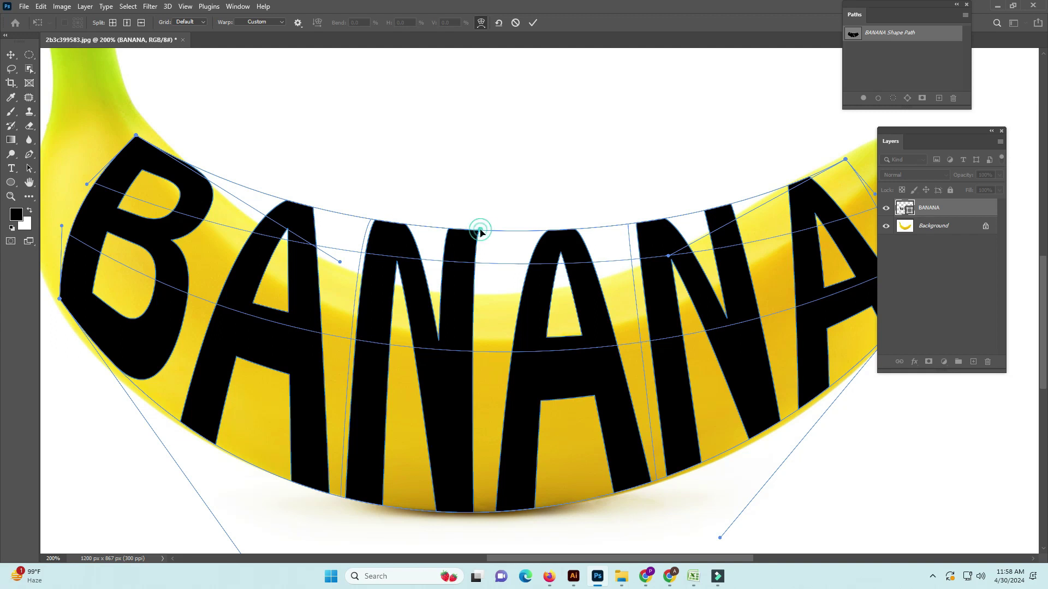
mouse_move(476, 233)
left_mouse_down()
mouse_move(470, 271)
mouse_move(476, 253)
left_mouse_up()
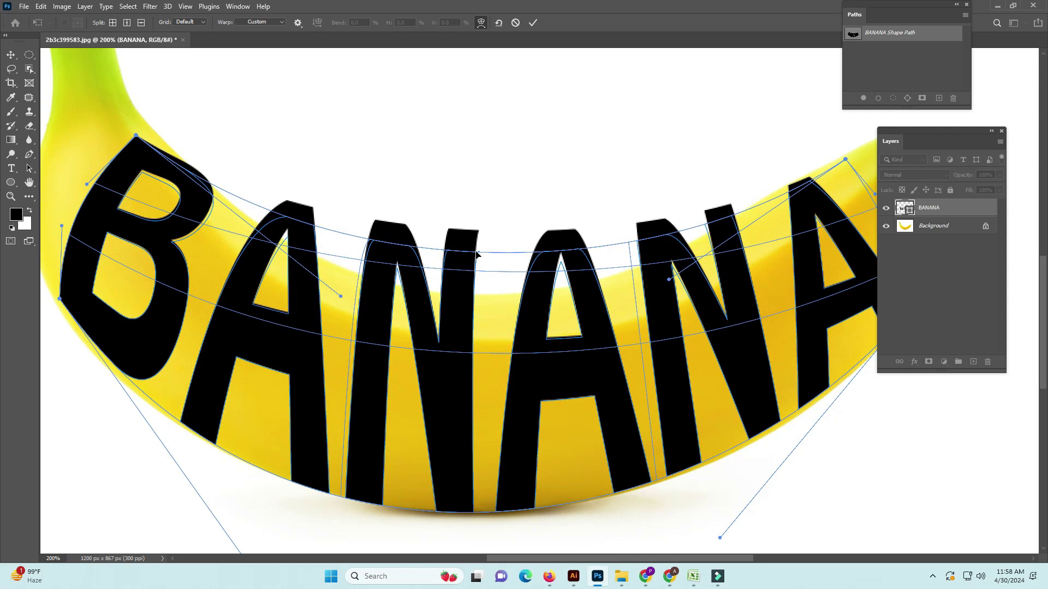
left_click(370, 241)
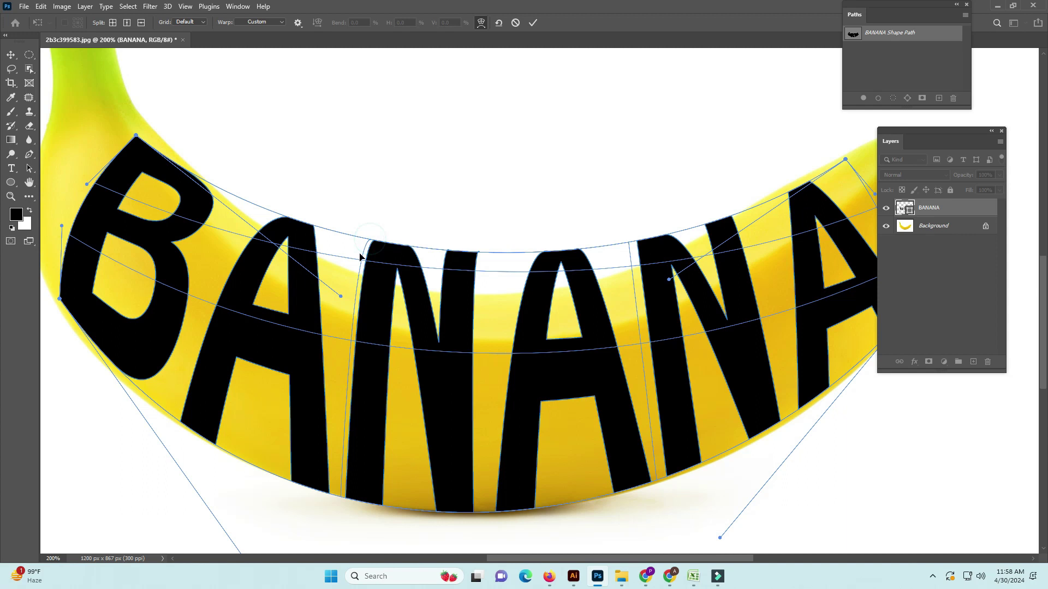
left_click(630, 244)
mouse_move(669, 280)
left_mouse_down()
mouse_move(678, 322)
mouse_move(682, 312)
left_mouse_up()
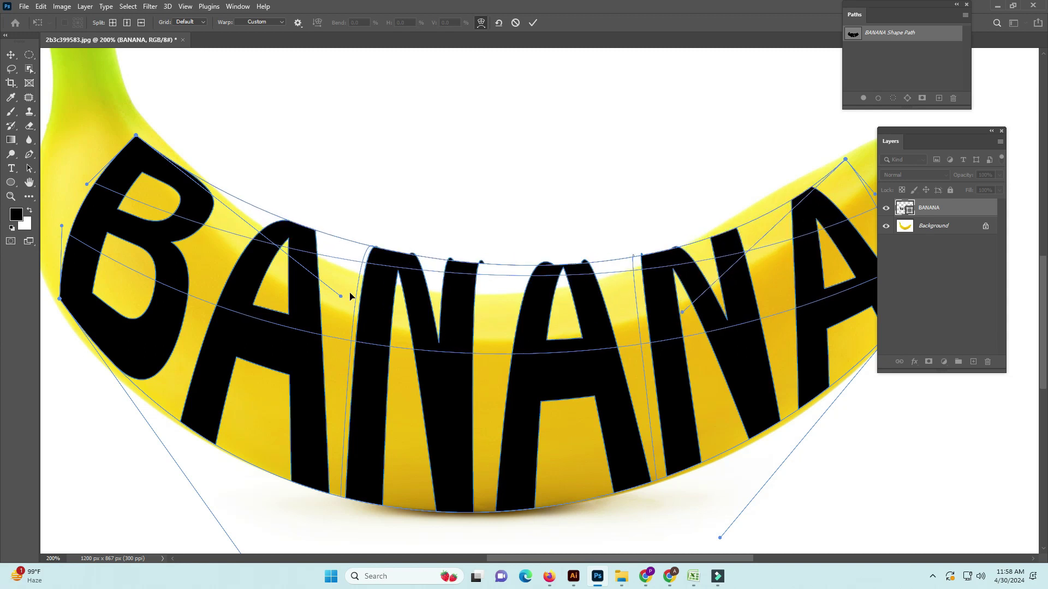
left_click_drag(341, 297, 308, 314)
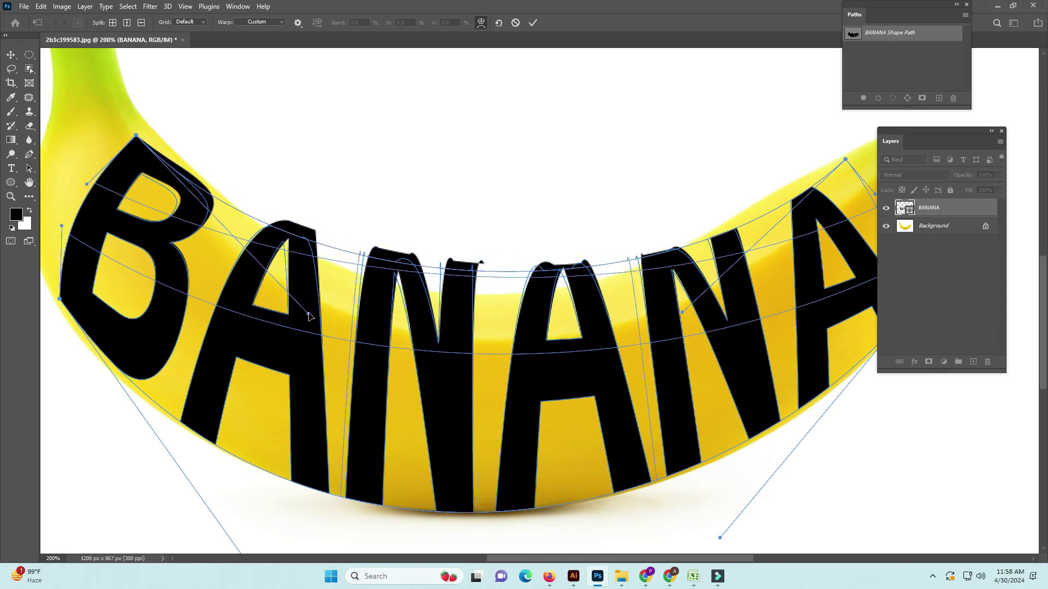
left_click_drag(439, 267, 442, 283)
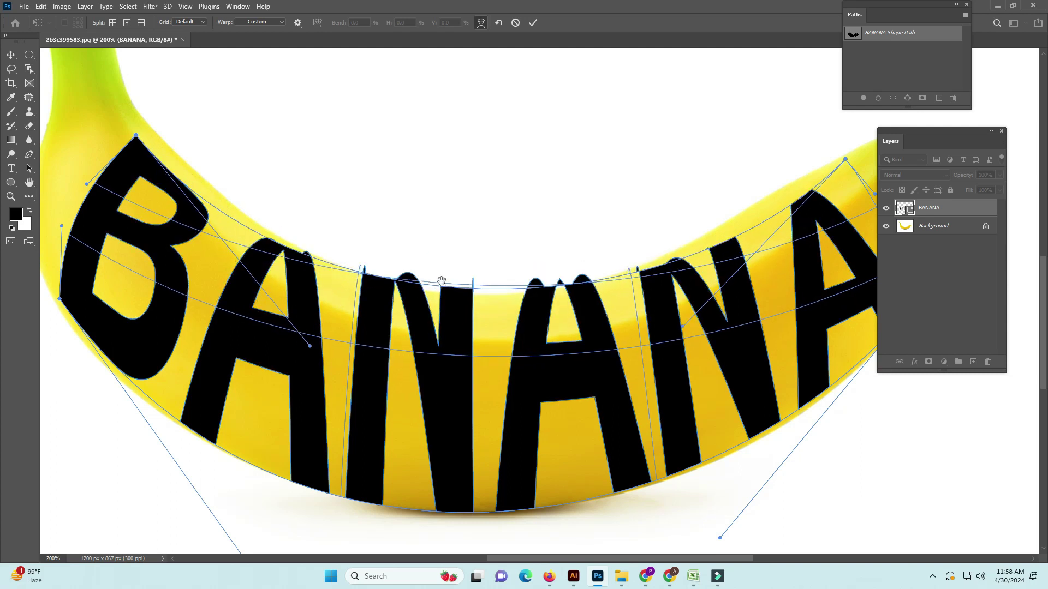
key("ctrl+minus")
key("ctrl+minus")
key("ctrl+minus")
mouse_move(409, 312)
left_mouse_down()
mouse_move(444, 295)
mouse_move(472, 386)
left_mouse_up()
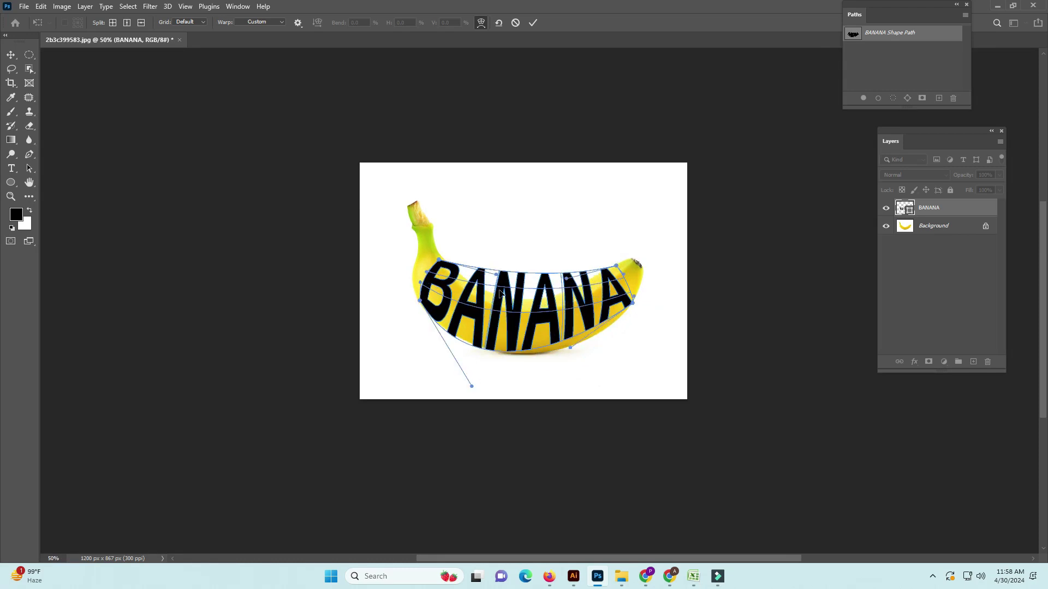
Step: Lower the lettering's middle and top edge, stretching it toward the banana's bottom
key("ctrl+plus")
key("ctrl+plus")
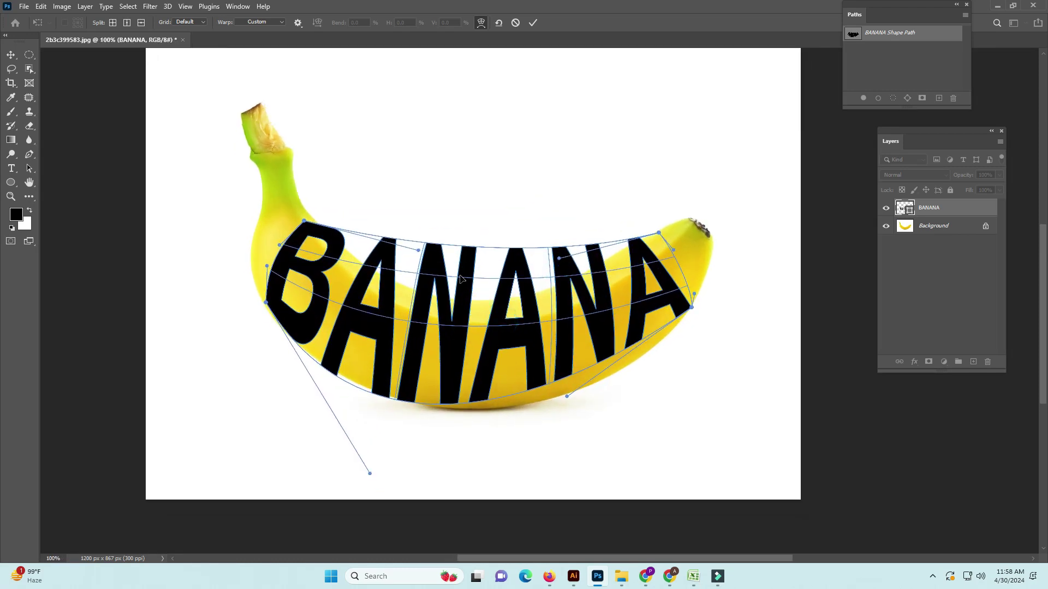
mouse_move(459, 279)
left_mouse_down()
mouse_move(457, 309)
mouse_move(457, 262)
left_mouse_up()
left_click(464, 291, "ctrl")
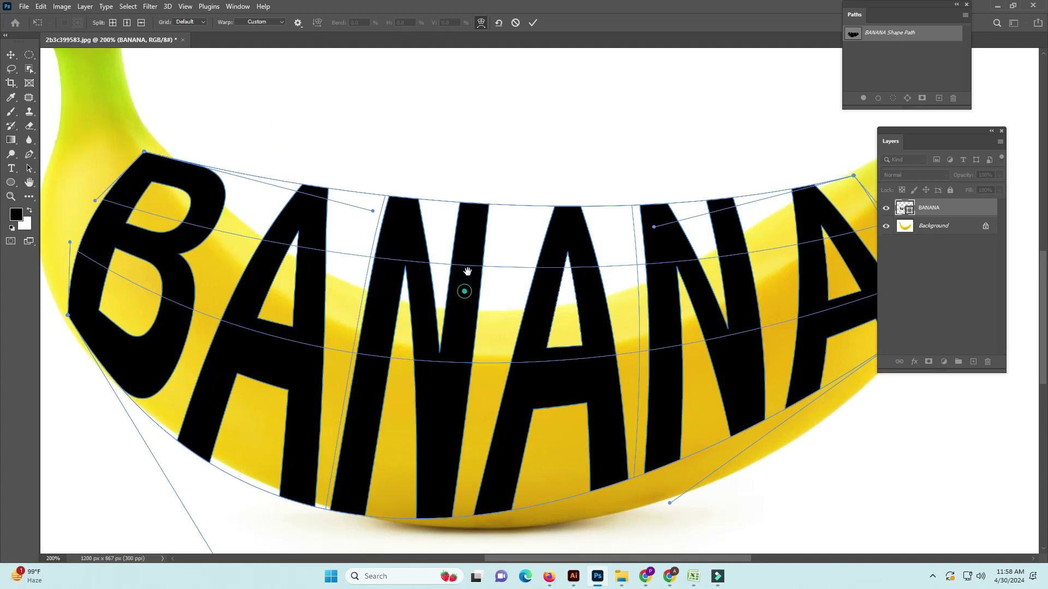
left_click_drag(467, 272, 469, 257)
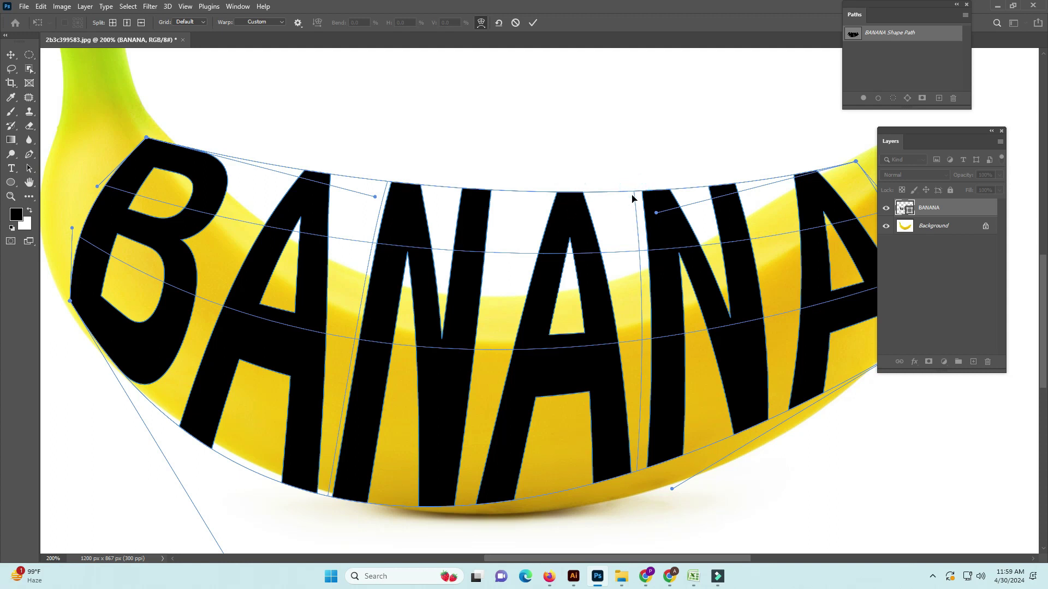
mouse_move(632, 197)
left_mouse_down()
mouse_move(634, 261)
mouse_move(634, 241)
left_mouse_up()
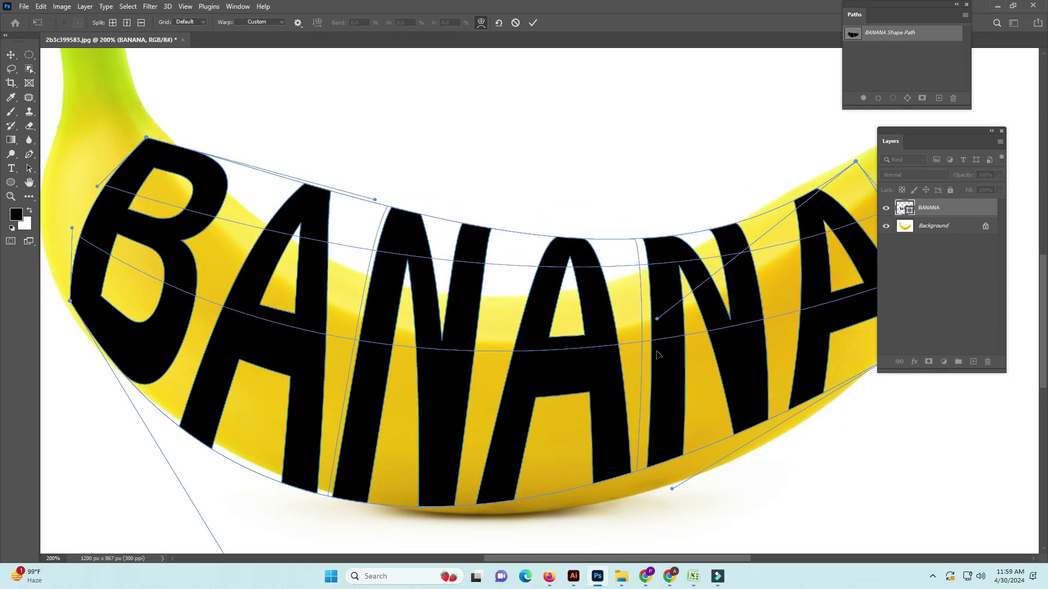
left_click_drag(642, 344, 642, 379)
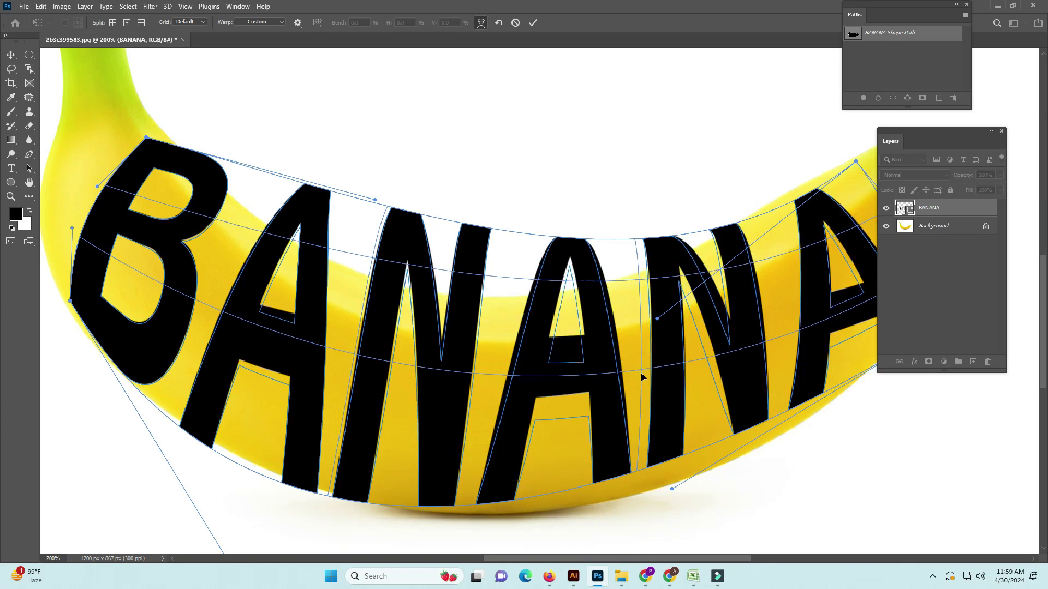
scroll(496, 329, "down", 2)
scroll(482, 307, "left", 3)
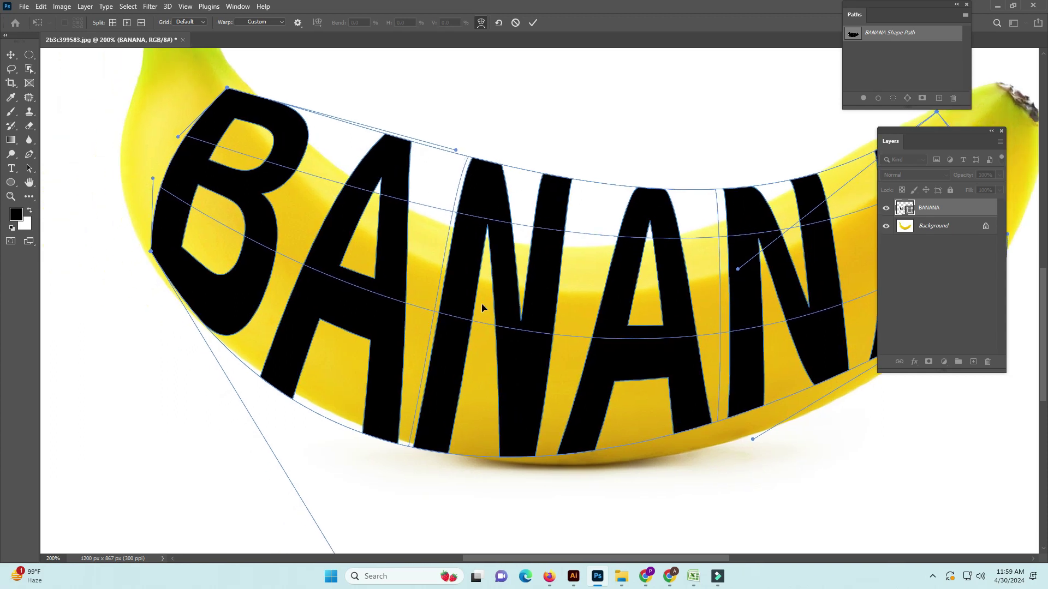
Step: Lower the top edge and inner curves over the B, A and middle N
left_click_drag(467, 159, 440, 277)
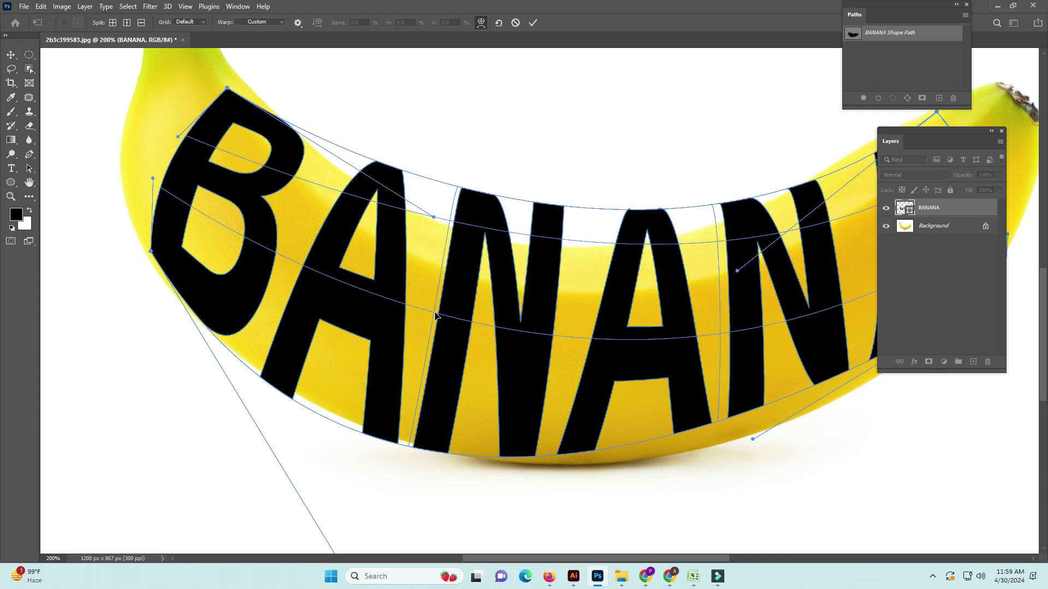
left_click_drag(435, 313, 435, 345)
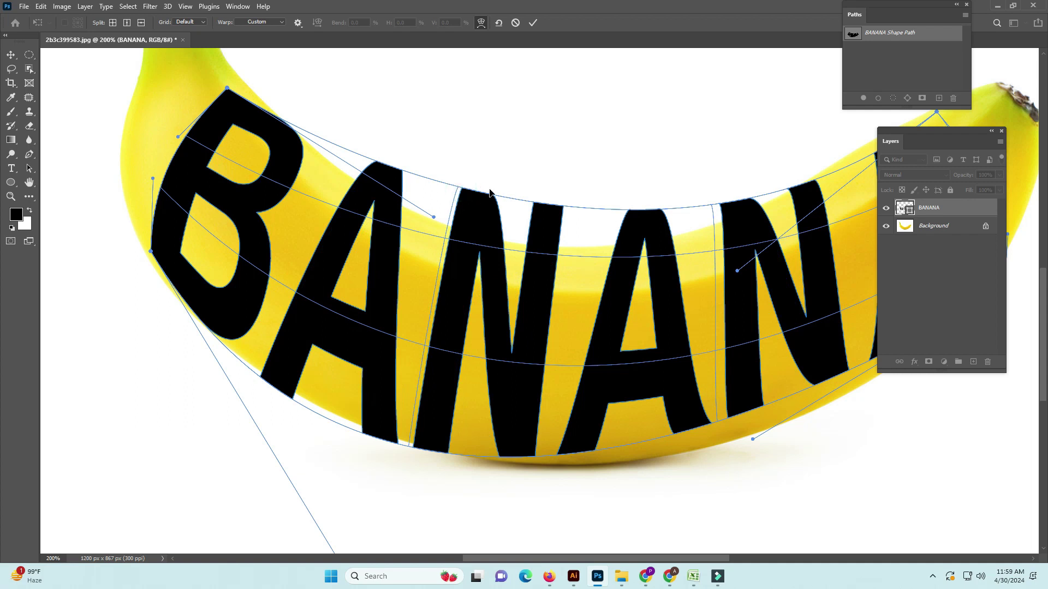
left_click_drag(493, 198, 483, 223)
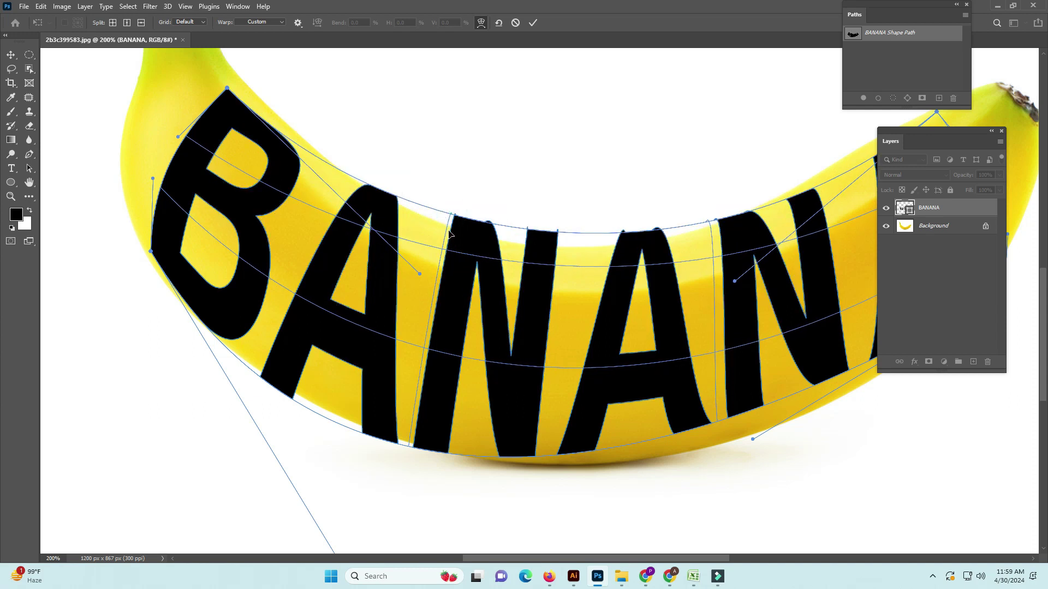
left_click_drag(421, 275, 419, 282)
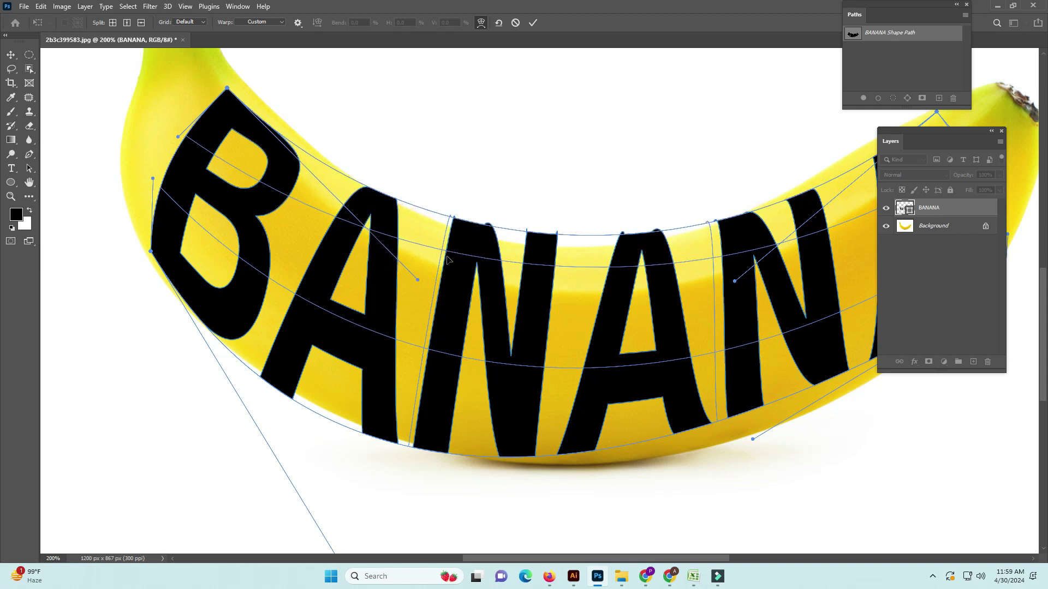
left_click_drag(443, 251, 443, 276)
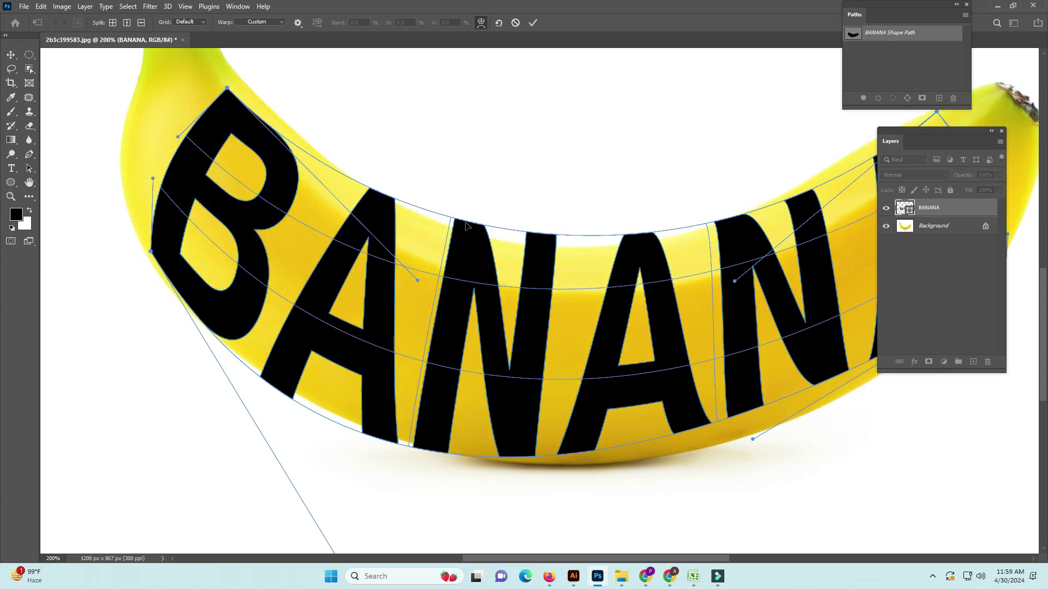
left_click_drag(450, 221, 447, 231)
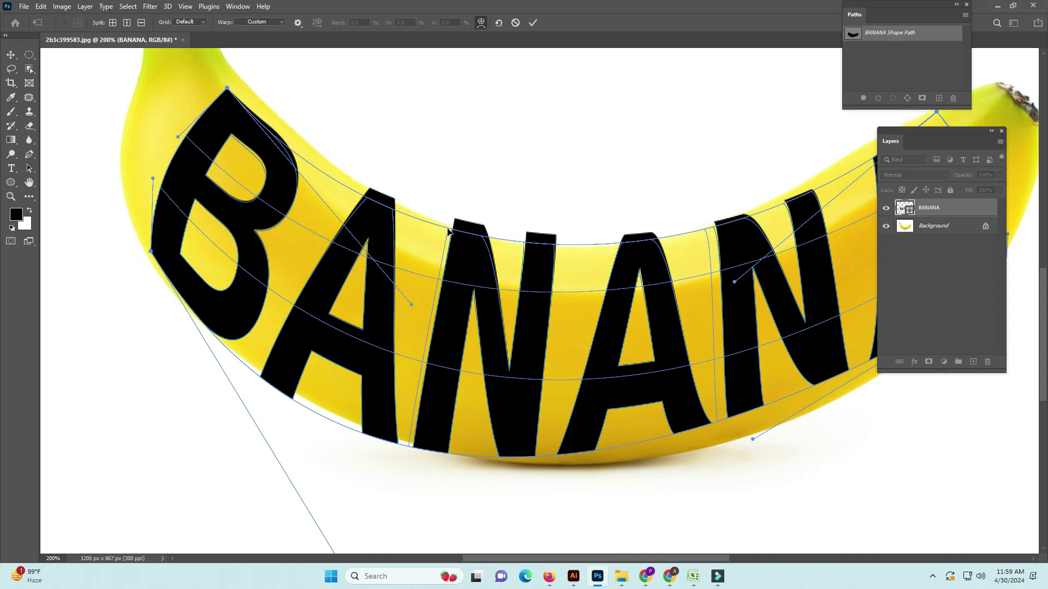
scroll(449, 230, "down", 2)
scroll(449, 229, "down", 3)
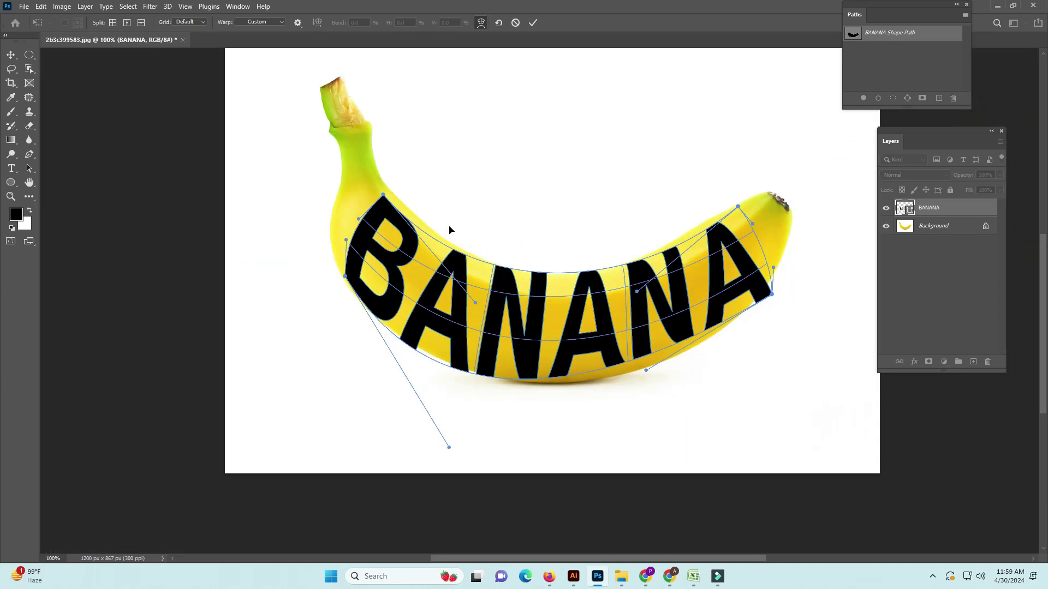
scroll(487, 296, "up", 5)
scroll(488, 295, "up", 2)
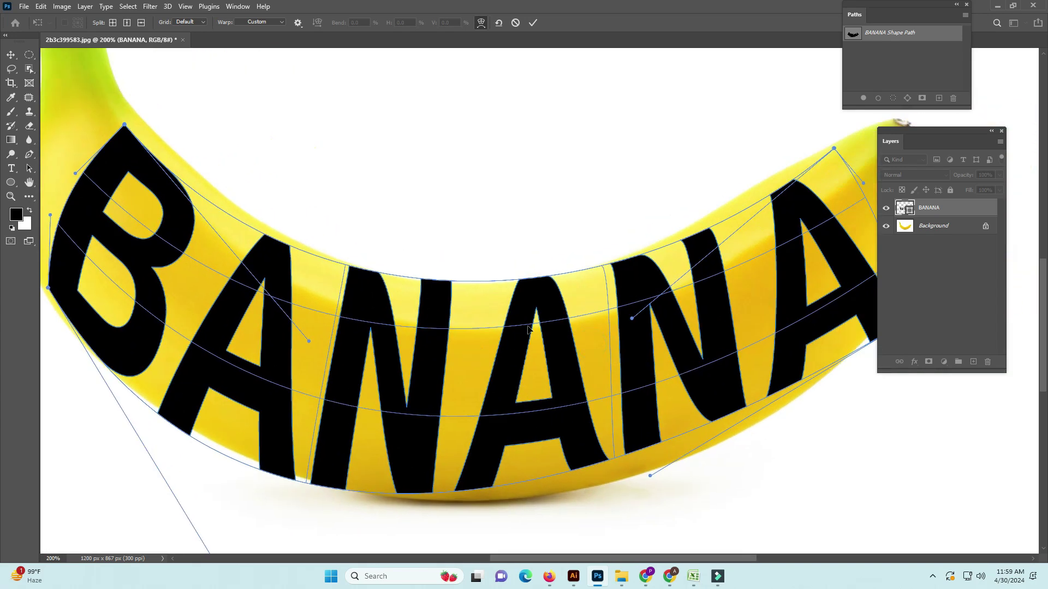
Step: Fit the second A, the NANA curve and the top-right corner to the banana's right end
mouse_move(505, 329)
left_mouse_down()
mouse_move(526, 312)
mouse_move(519, 289)
left_mouse_up()
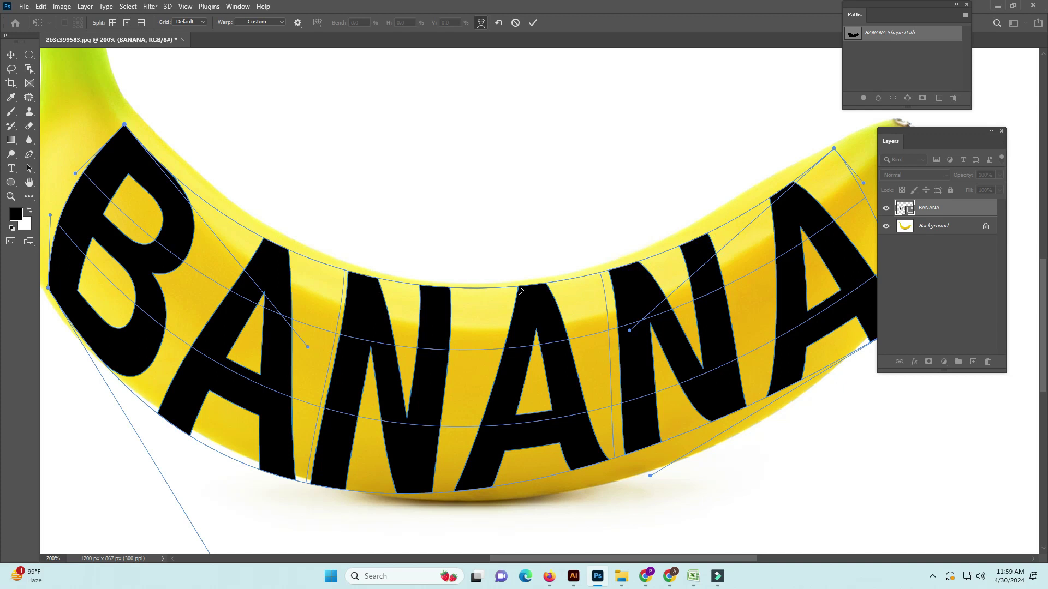
left_click_drag(588, 312, 459, 356)
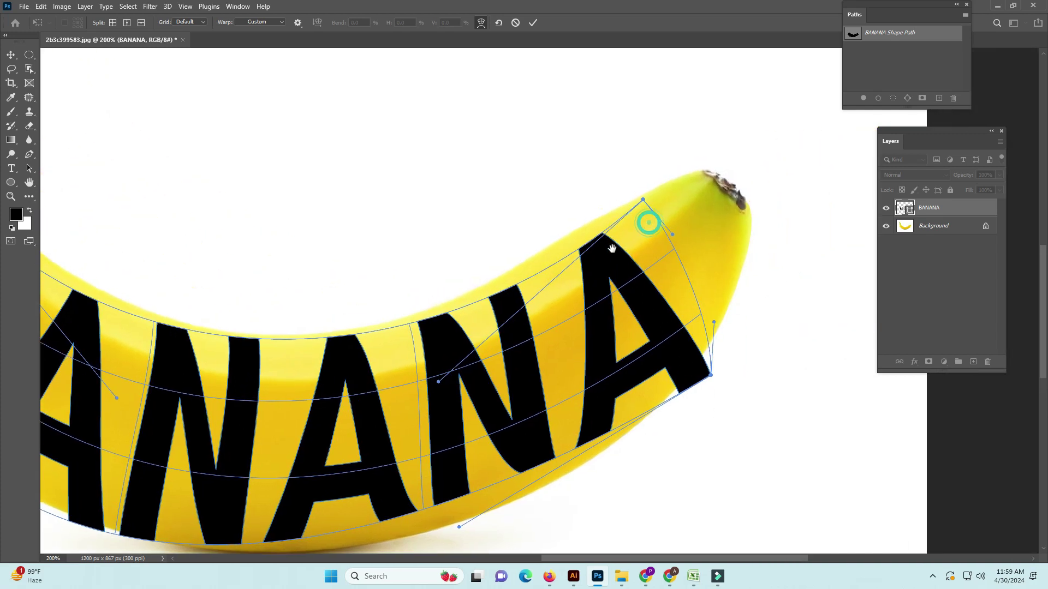
left_click_drag(579, 322, 483, 358)
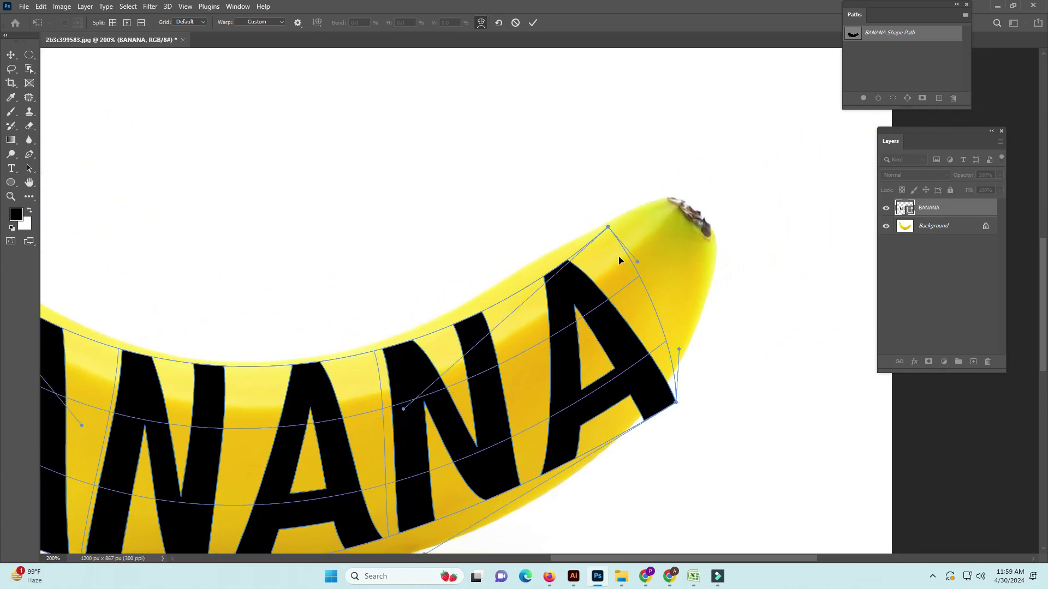
left_click_drag(403, 409, 413, 405)
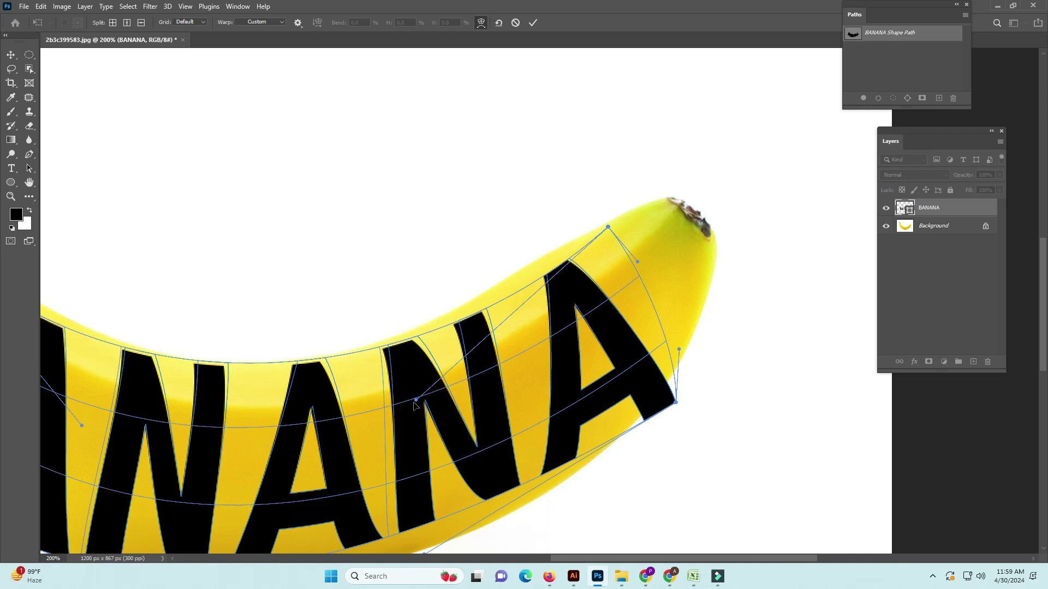
left_click_drag(639, 265, 637, 259)
left_click_drag(475, 355, 651, 257)
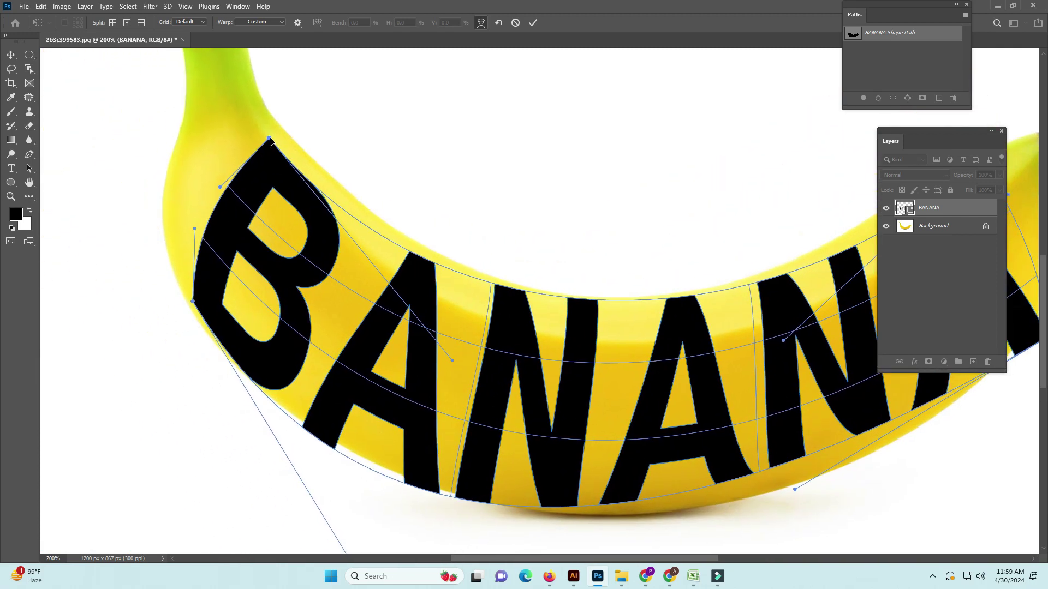
Step: Raise the B's top-left corner and nudge the middle curve of the letters down
left_click_drag(269, 139, 278, 129)
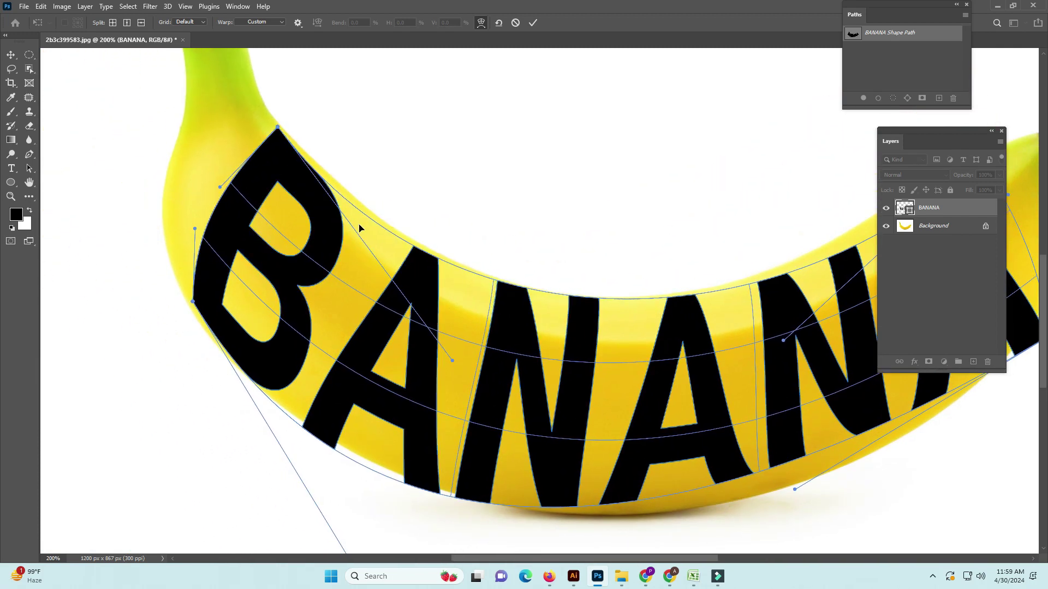
scroll(397, 257, "down", 2)
scroll(397, 257, "right", 3)
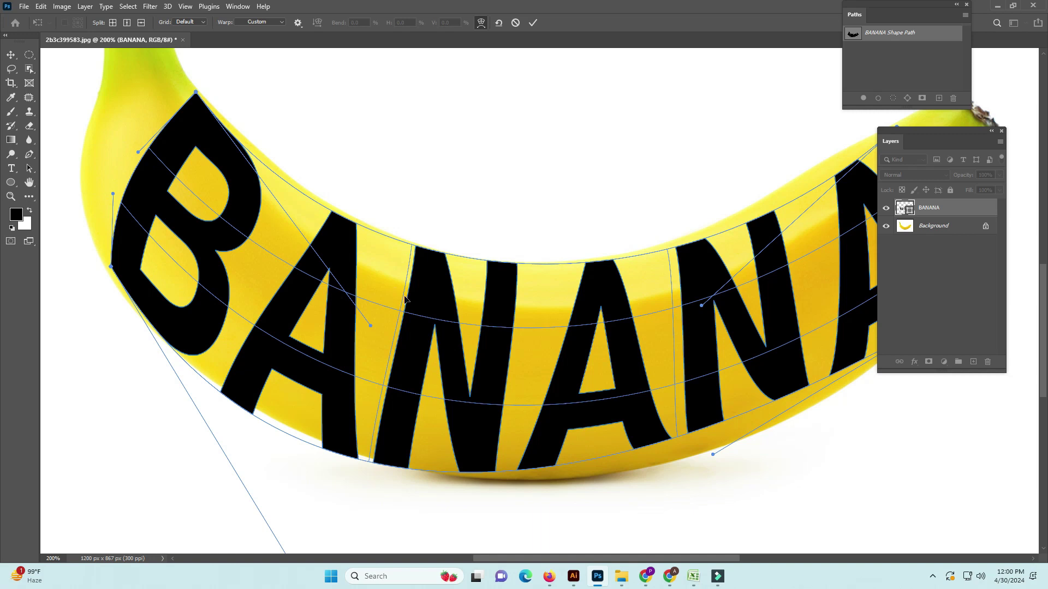
left_click(413, 248)
left_click_drag(400, 313, 400, 317)
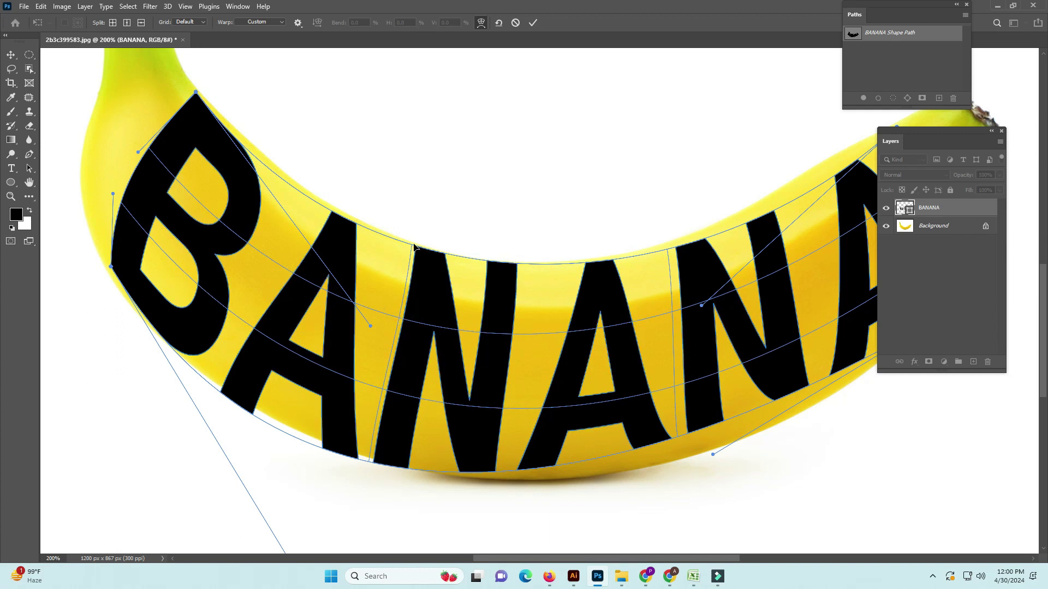
left_click(412, 246)
key("ctrl+minus")
key("ctrl+minus")
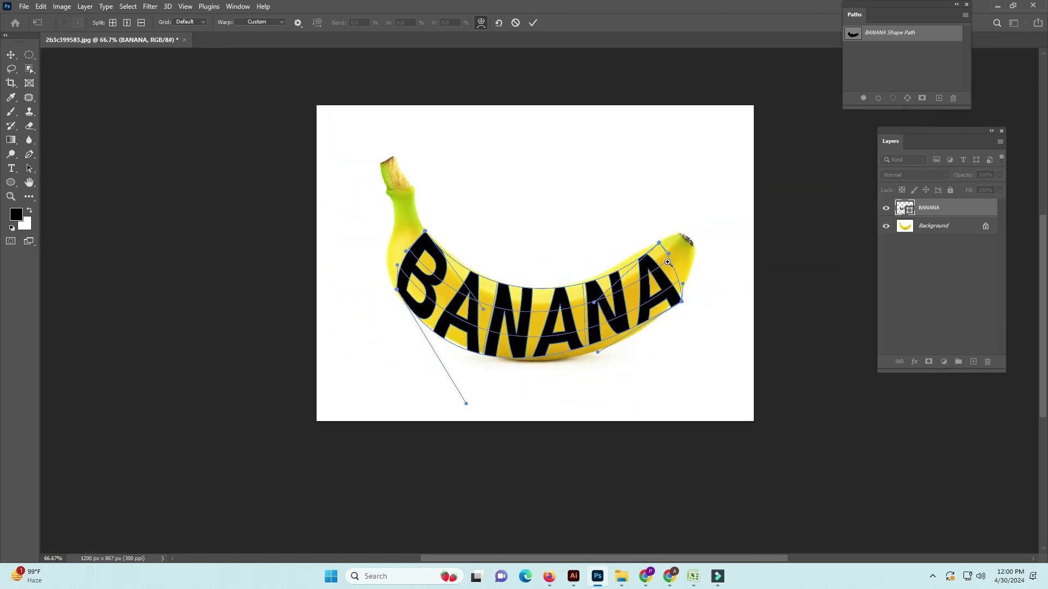
Step: Pull up the last A's lower corner and reshape the lettering's bottom-edge curve
key("ctrl+plus")
key("ctrl+plus")
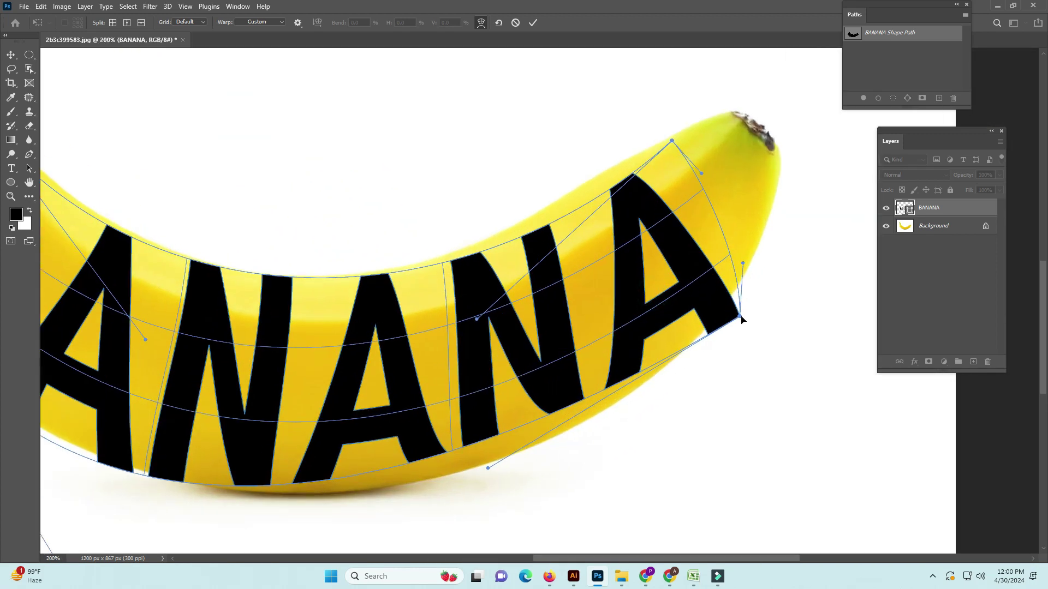
left_click_drag(740, 316, 724, 242)
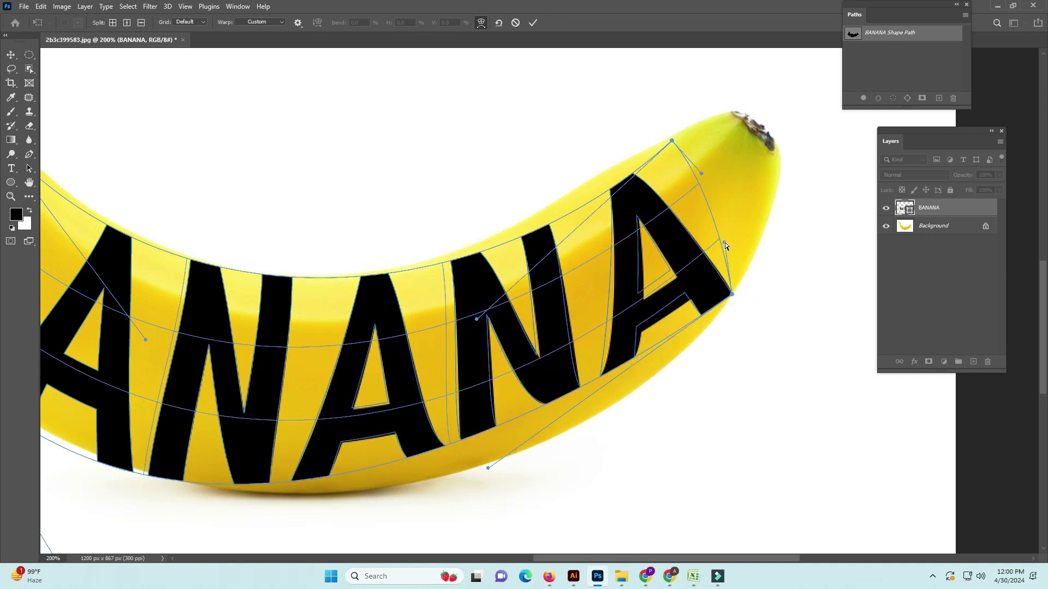
scroll(615, 416, "down", 5)
left_click_drag(519, 346, 567, 381)
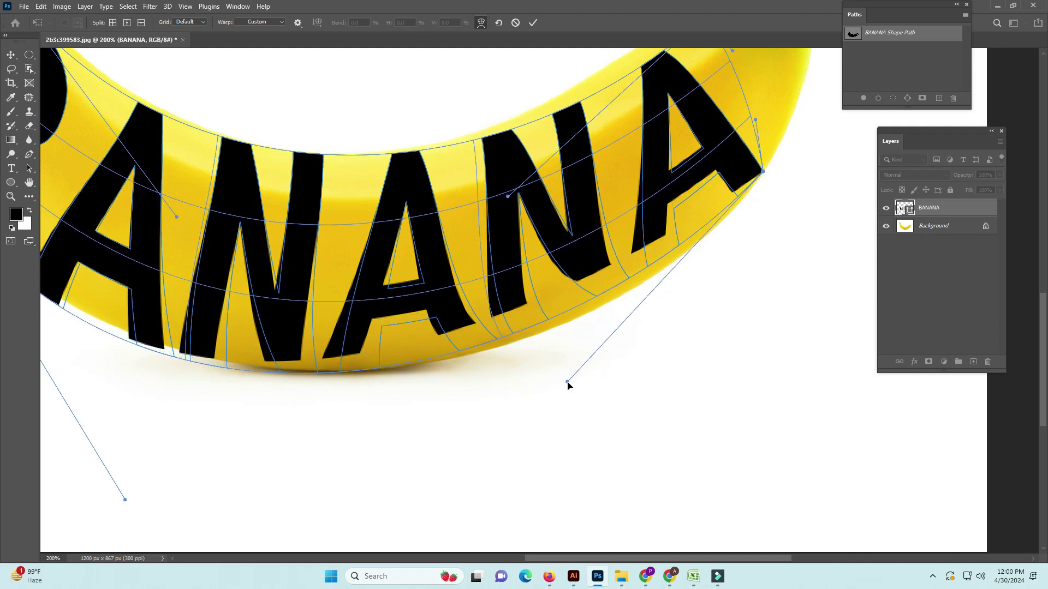
left_click_drag(568, 381, 578, 389)
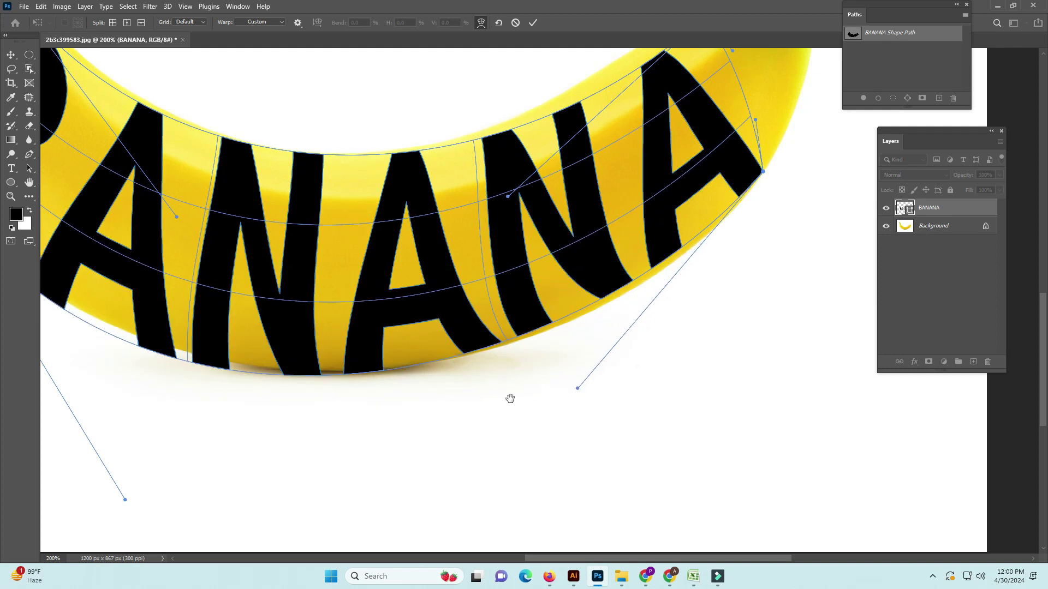
scroll(509, 399, "left", 6)
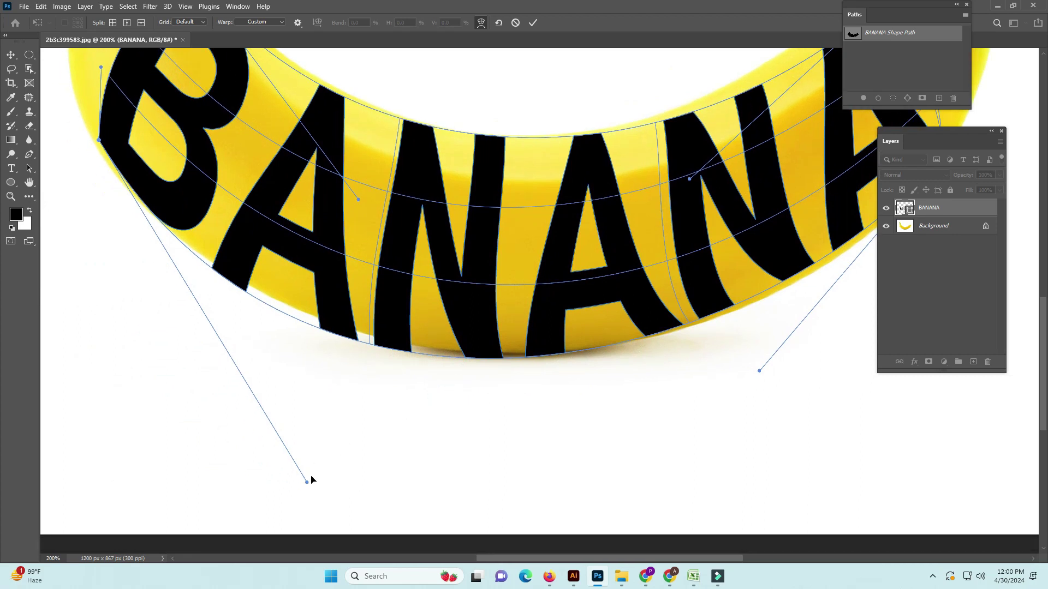
left_click_drag(306, 483, 309, 457)
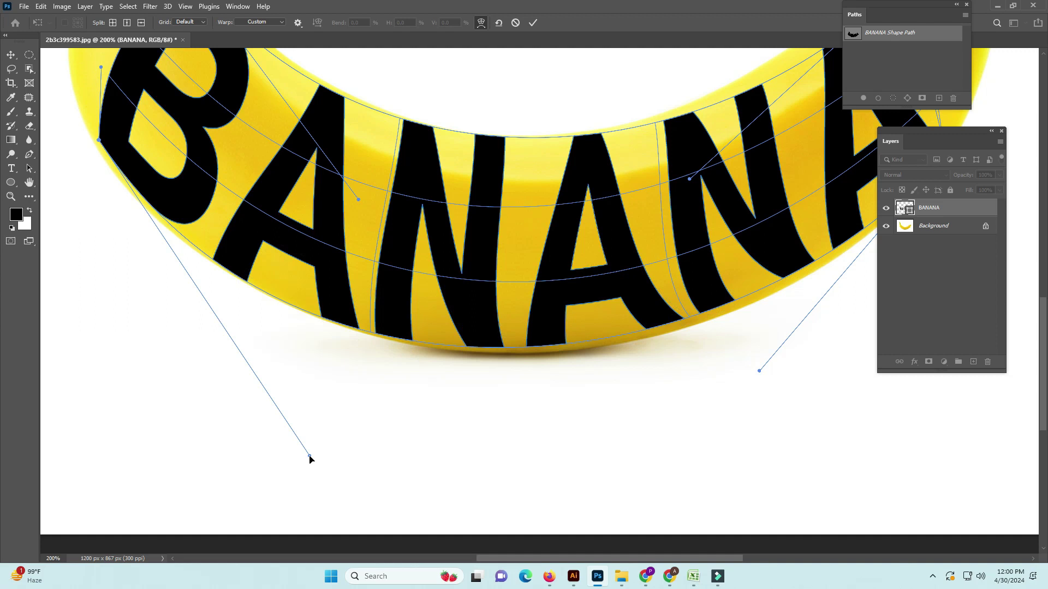
Step: Commit the custom warp on the BANANA lettering and view the whole image
key("ctrl+minus")
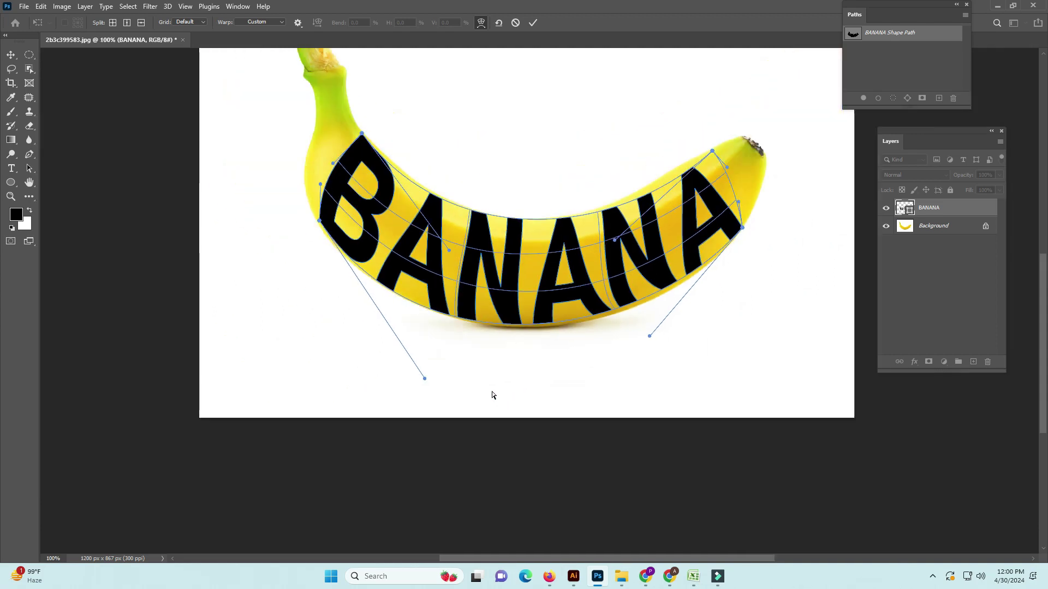
key("ctrl+minus")
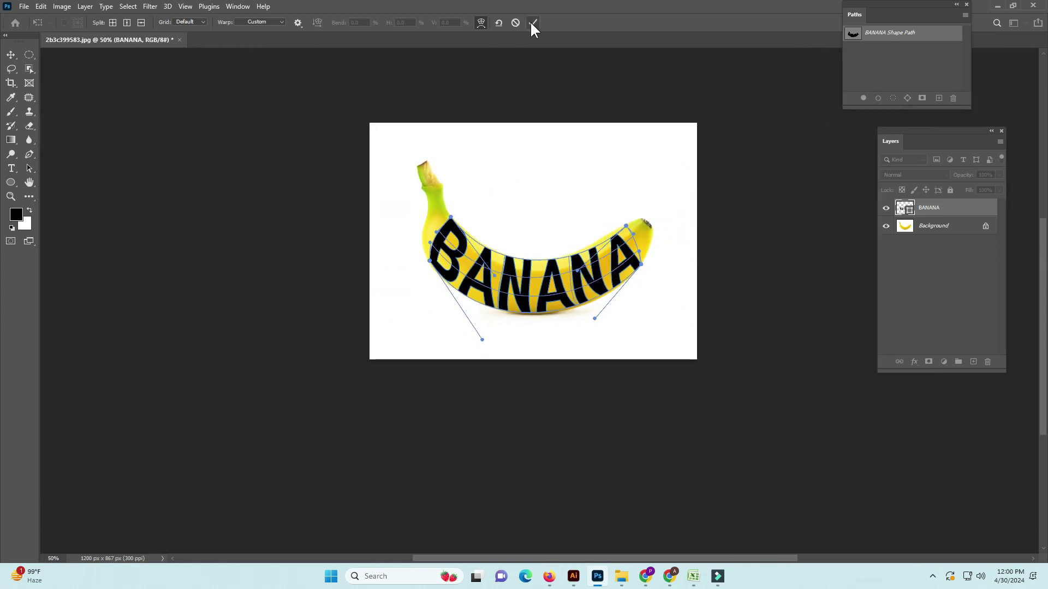
left_click(530, 21)
key("ctrl+plus")
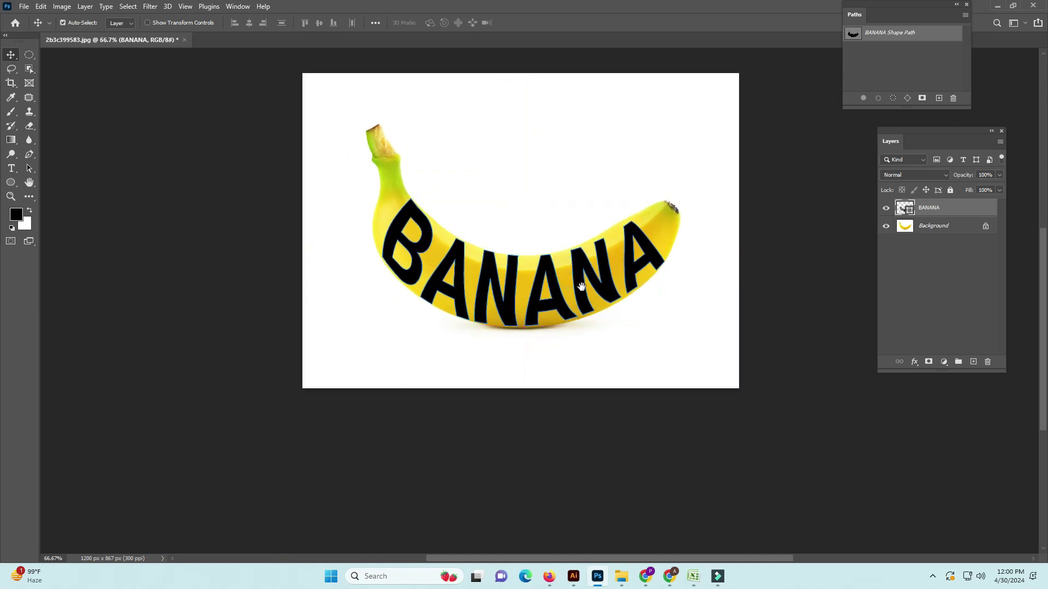
Step: Mask the banana photo layer to the BANANA letter selection
left_click_drag(582, 286, 473, 246)
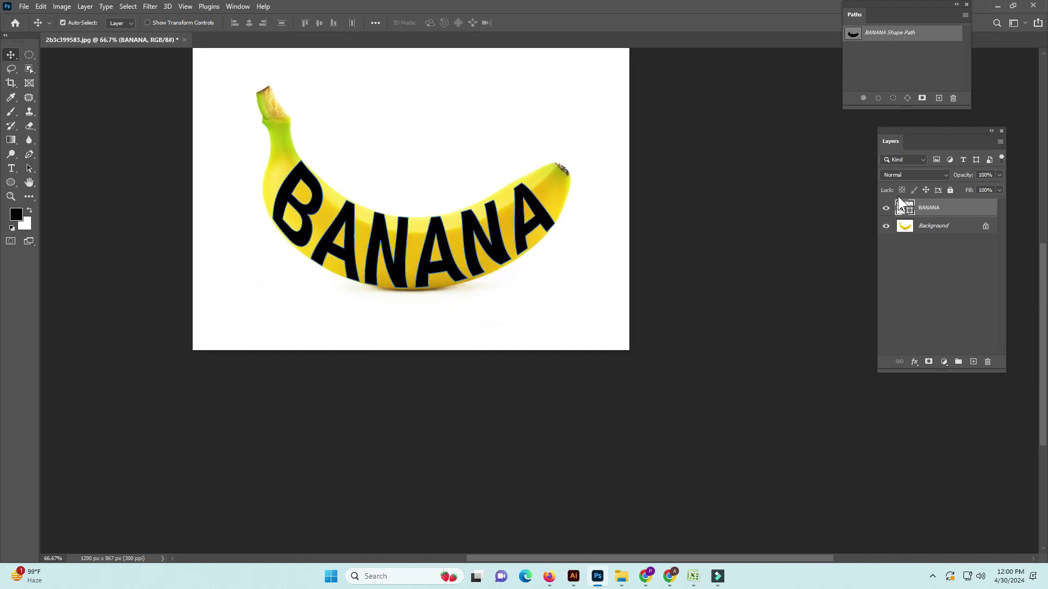
left_click(900, 210, "ctrl")
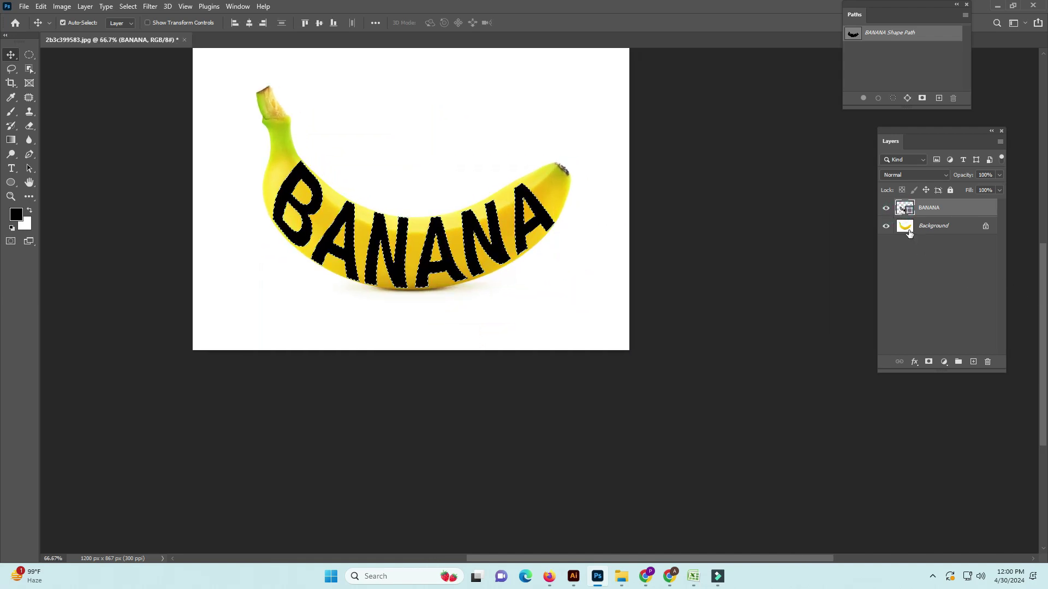
left_click(907, 228)
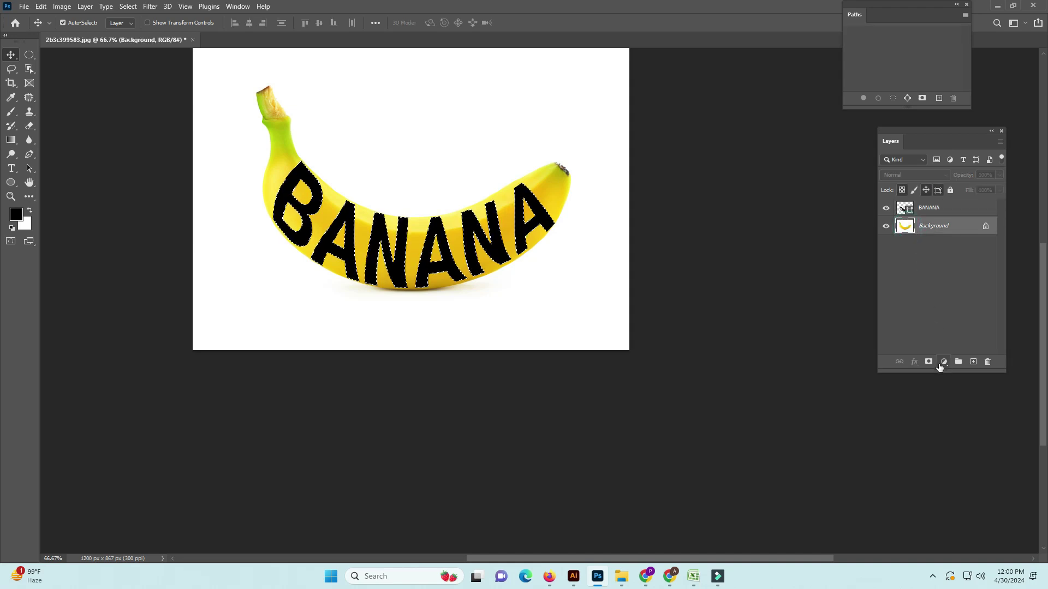
left_click(929, 363)
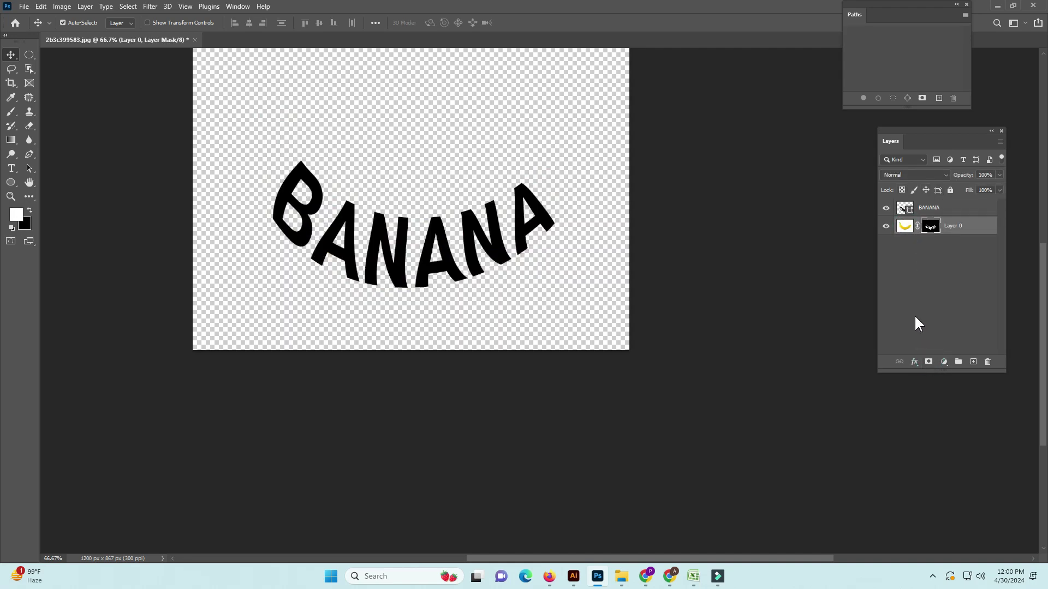
Step: Add a white-filled Layer 1 beneath the photo, hide the BANANA text, and target the mask
left_click(974, 363)
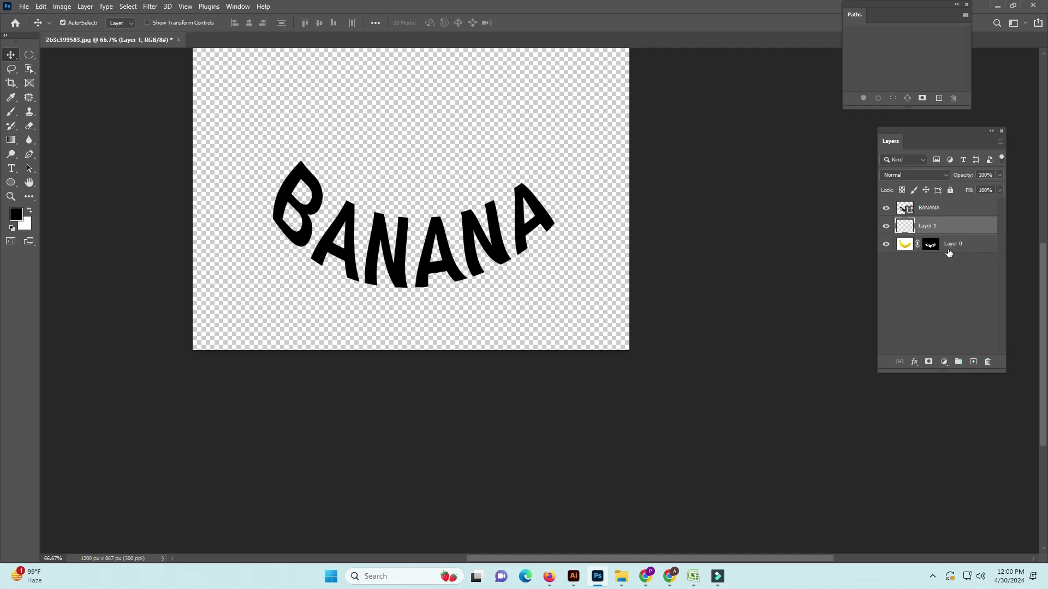
left_click_drag(933, 227, 931, 270)
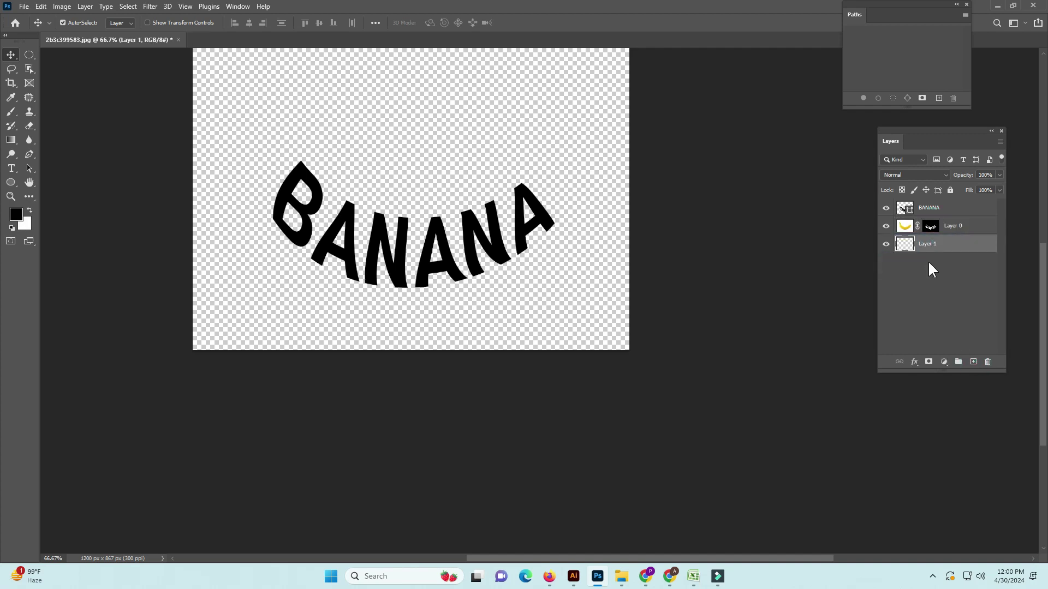
key("ctrl+BackSpace")
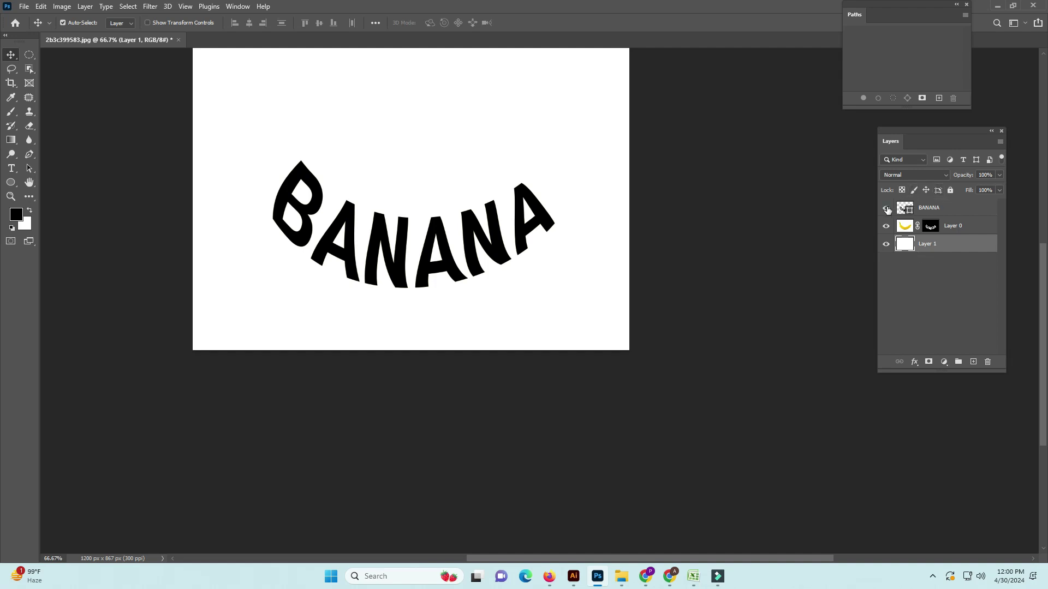
left_click(886, 209)
left_click(930, 229)
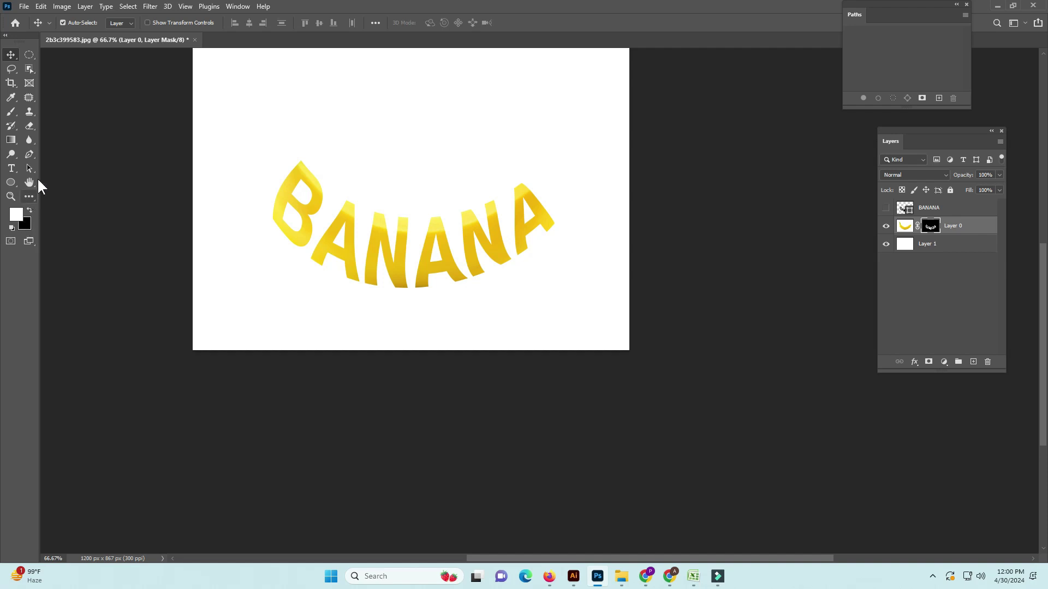
Step: Brush white on the mask to reveal the banana around the B's top-left corner and edge
left_click(10, 111)
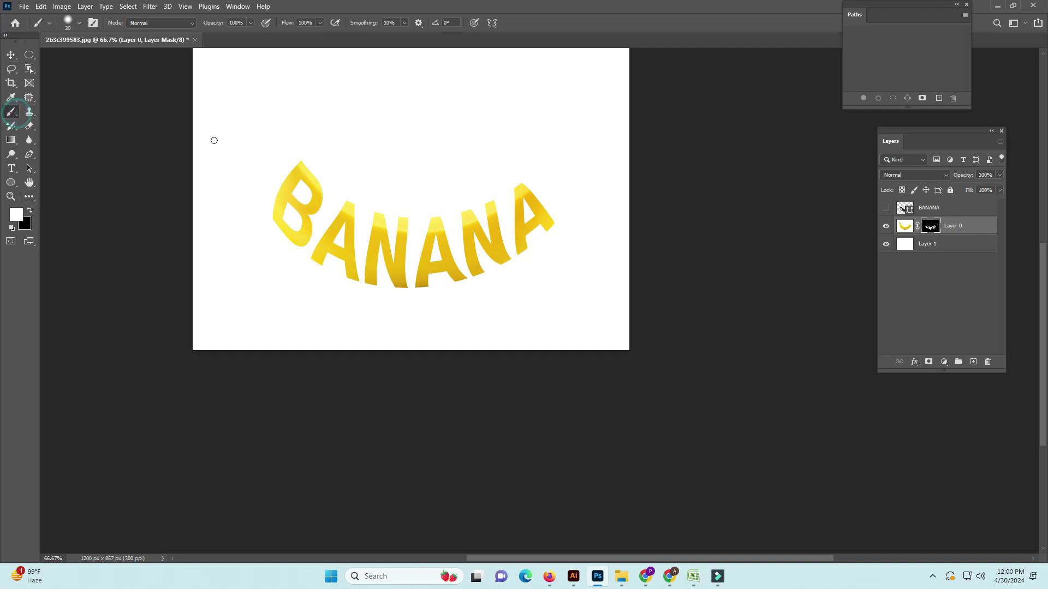
left_click_drag(281, 167, 271, 191)
scroll(311, 188, "up", 2)
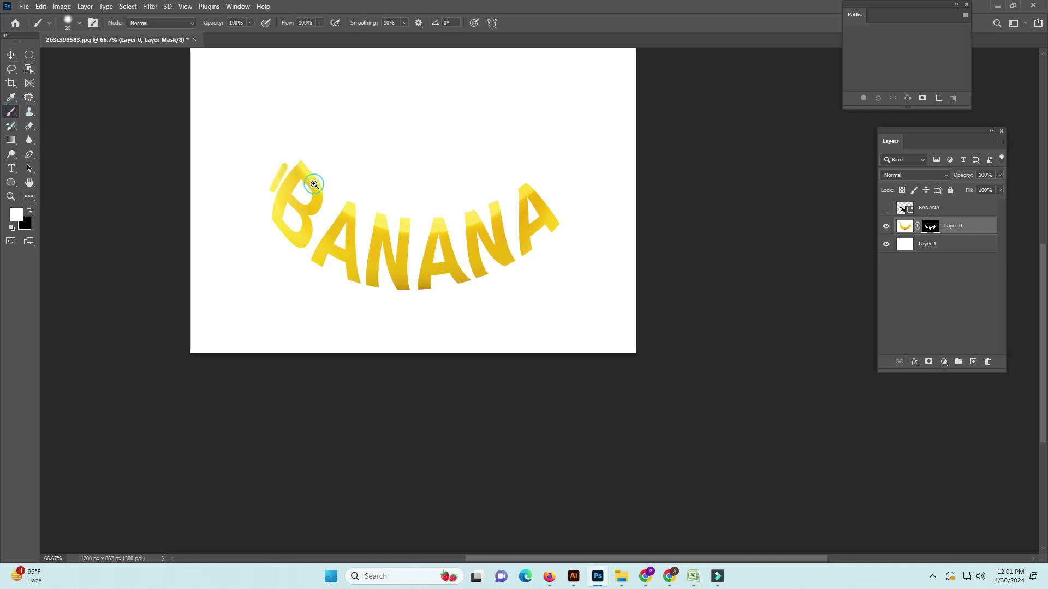
key("bracketright")
mouse_move(253, 112)
left_mouse_down()
mouse_move(257, 128)
mouse_move(185, 260)
mouse_move(187, 231)
mouse_move(175, 240)
mouse_move(186, 291)
mouse_move(183, 107)
mouse_move(248, 93)
mouse_move(186, 60)
left_mouse_up()
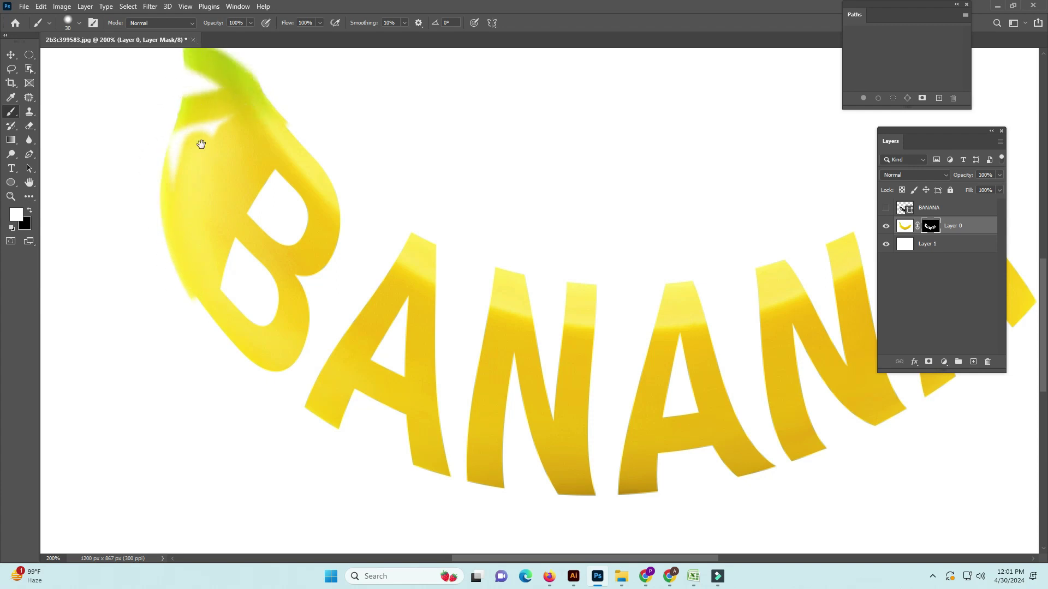
Step: Paint the mask to reveal the banana's full green stem
left_click_drag(201, 143, 345, 236)
mouse_move(338, 173)
left_mouse_down()
mouse_move(346, 151)
mouse_move(335, 168)
mouse_move(335, 239)
left_mouse_up()
mouse_move(350, 333)
left_mouse_down()
mouse_move(294, 141)
mouse_move(325, 210)
mouse_move(288, 112)
mouse_move(311, 251)
mouse_move(318, 131)
mouse_move(351, 323)
mouse_move(307, 118)
left_mouse_up()
scroll(330, 223, "up", 3)
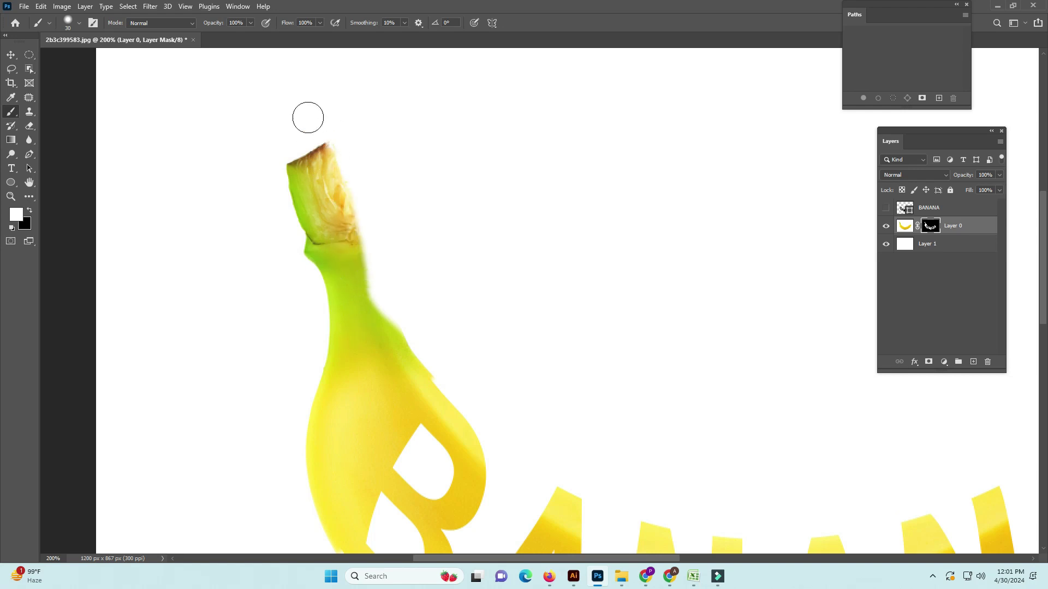
left_click_drag(381, 344, 325, 128)
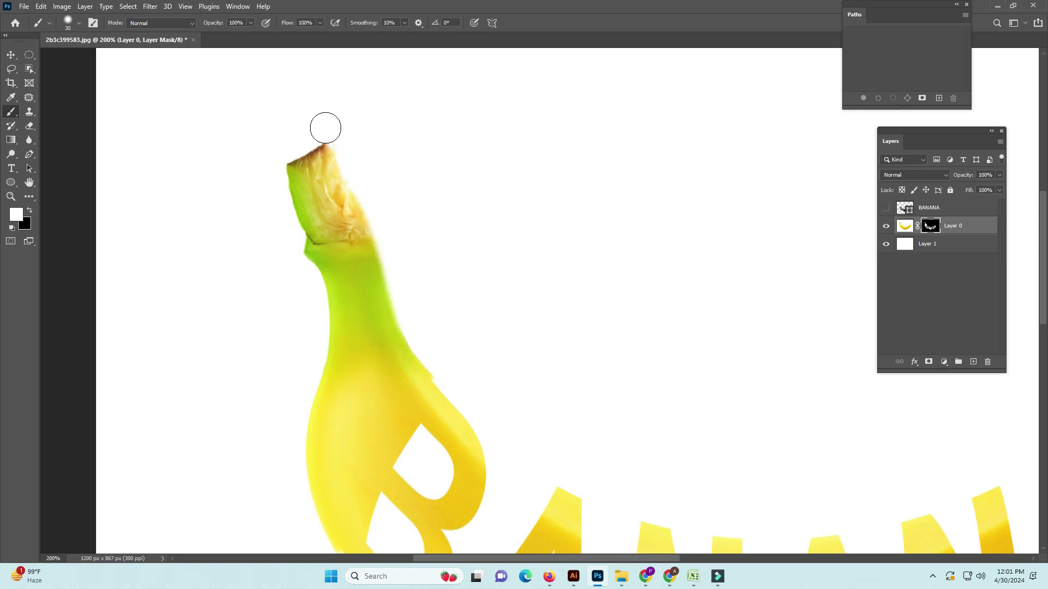
mouse_move(355, 316)
left_mouse_down()
mouse_move(243, 171)
mouse_move(302, 218)
left_mouse_up()
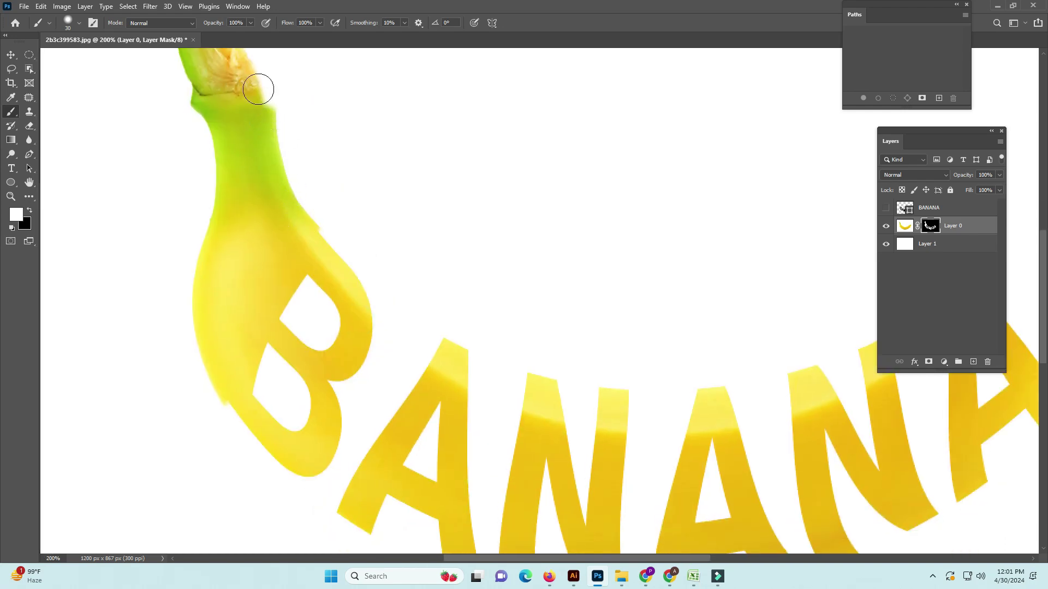
left_click_drag(223, 79, 258, 167)
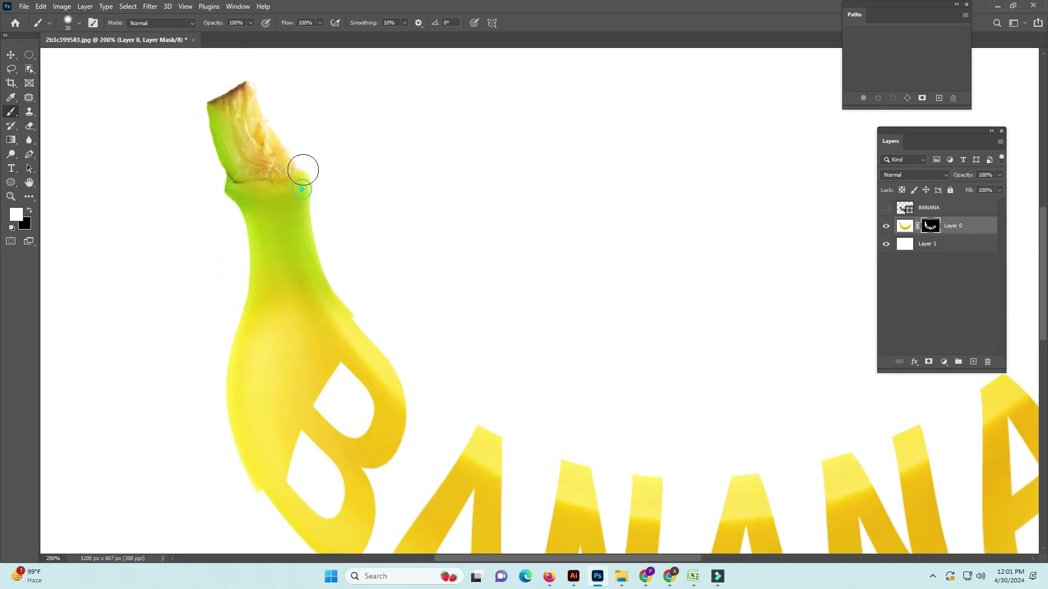
left_click_drag(240, 282, 238, 161)
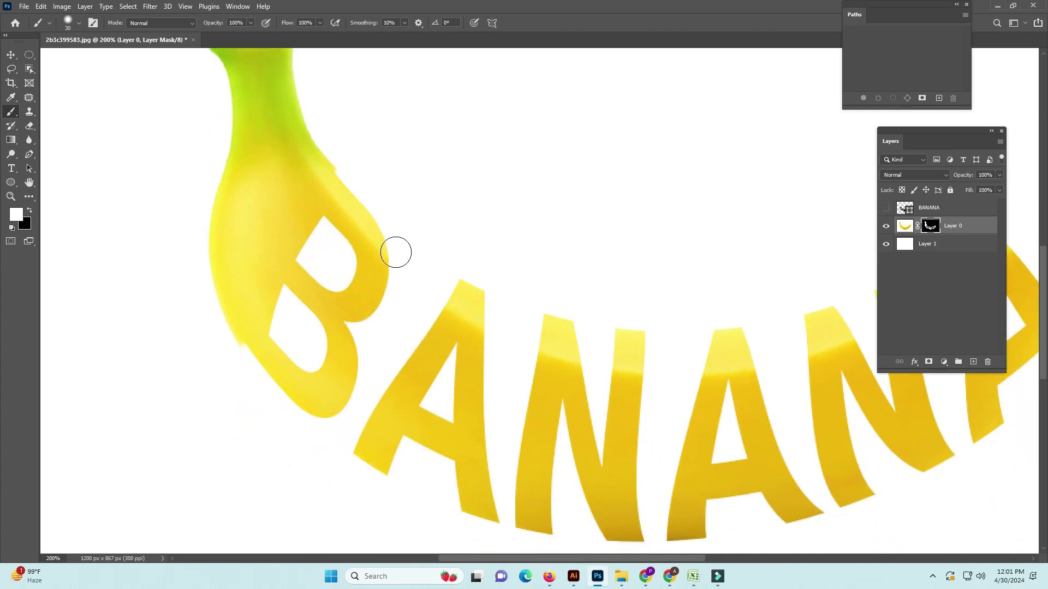
Step: Reveal the banana's upper outline from the B's right side across the N toward the tip
mouse_move(329, 160)
left_mouse_down()
mouse_move(365, 199)
mouse_move(270, 151)
mouse_move(266, 160)
mouse_move(357, 221)
mouse_move(273, 185)
left_mouse_up()
mouse_move(190, 126)
left_mouse_down()
mouse_move(287, 189)
mouse_move(372, 218)
mouse_move(277, 186)
mouse_move(349, 224)
mouse_move(238, 261)
left_mouse_up()
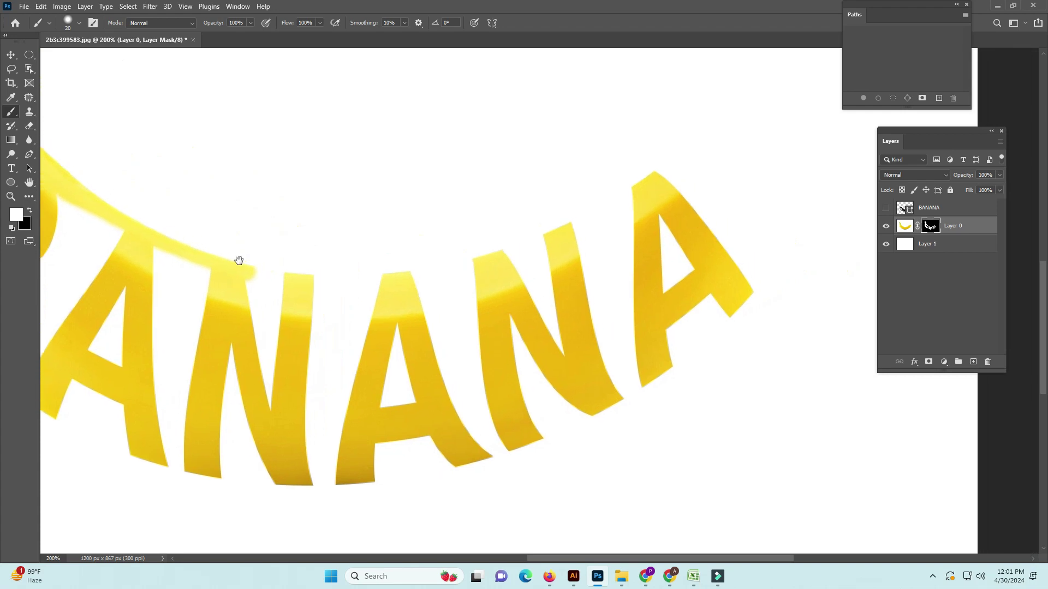
left_click_drag(305, 271, 360, 274)
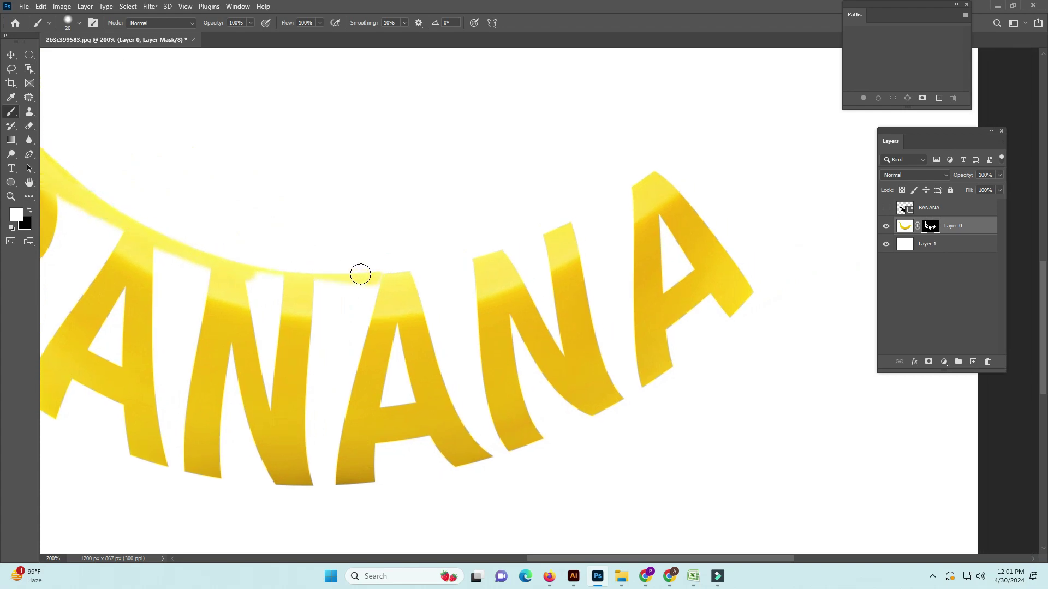
mouse_move(229, 262)
left_mouse_down()
mouse_move(368, 275)
mouse_move(307, 271)
mouse_move(486, 240)
mouse_move(515, 222)
mouse_move(418, 266)
mouse_move(540, 203)
left_mouse_up()
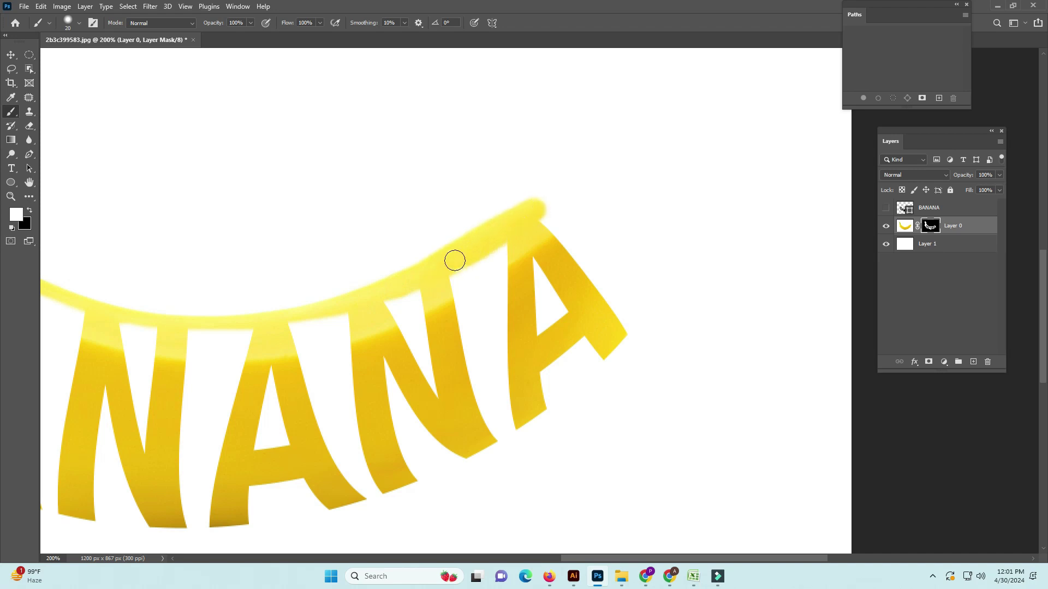
mouse_move(535, 208)
left_mouse_down()
mouse_move(429, 292)
mouse_move(532, 243)
mouse_move(561, 244)
mouse_move(549, 362)
left_mouse_up()
key("ctrl+z")
Step: Reveal the banana tip joining the last A and part of the lower edge beside it
scroll(551, 306, "down", 3)
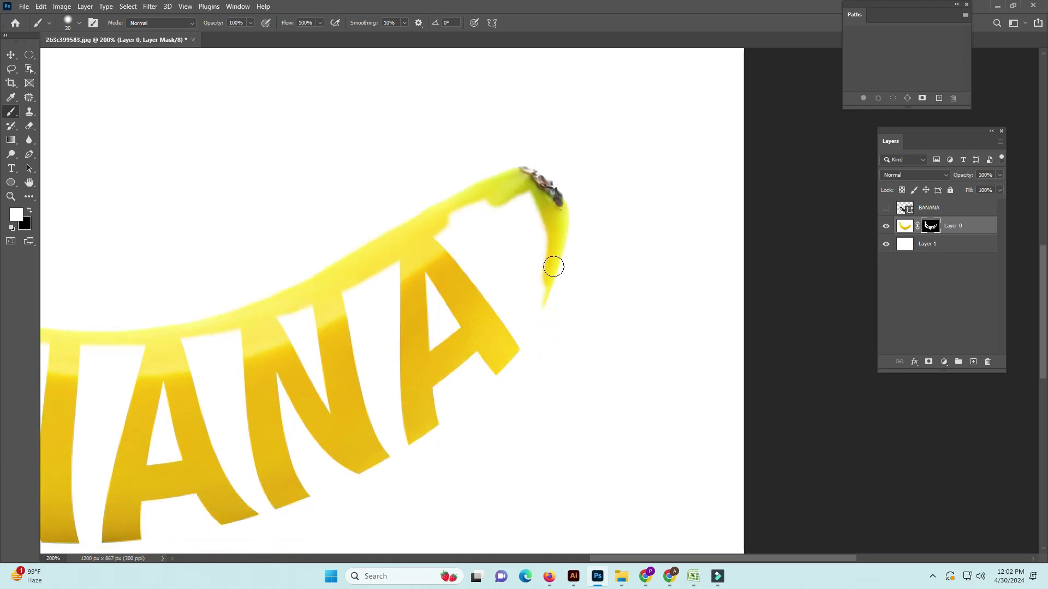
left_click_drag(567, 233, 508, 362)
mouse_move(564, 226)
left_mouse_down()
mouse_move(525, 281)
mouse_move(543, 276)
mouse_move(521, 182)
left_mouse_up()
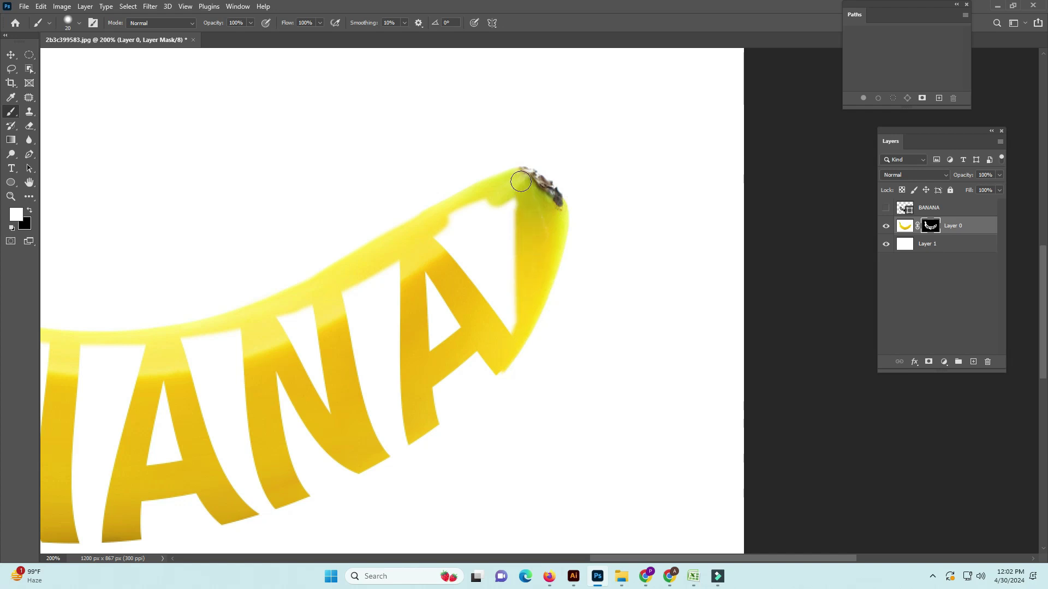
key("bracketright")
key("bracketright")
key("bracketright")
mouse_move(514, 231)
left_mouse_down()
mouse_move(491, 206)
mouse_move(449, 235)
mouse_move(528, 322)
left_mouse_up()
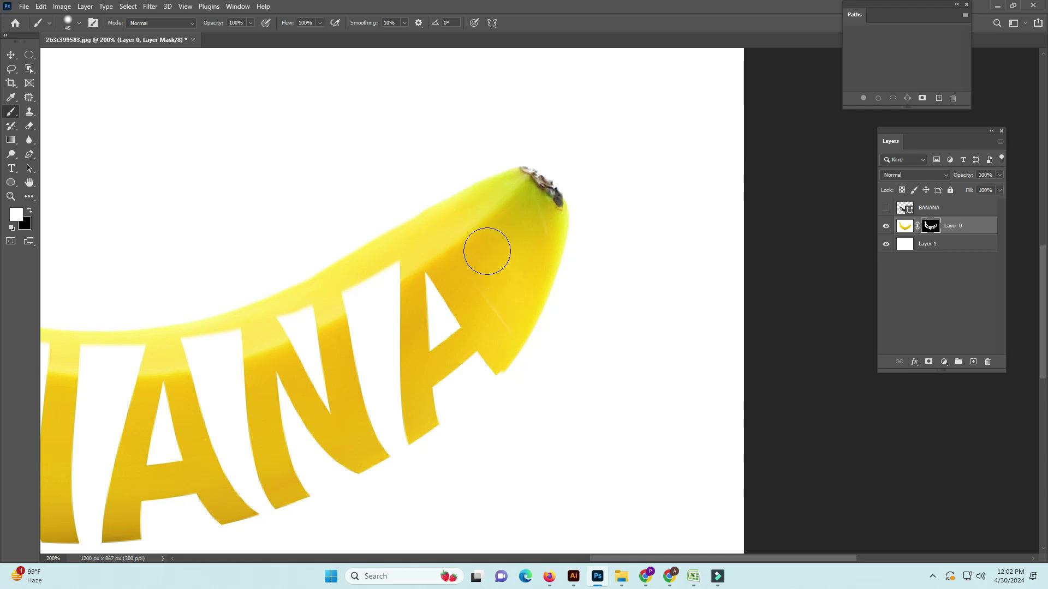
key("bracketleft")
key("bracketleft")
mouse_move(503, 353)
left_mouse_down()
mouse_move(571, 246)
mouse_move(509, 324)
left_mouse_up()
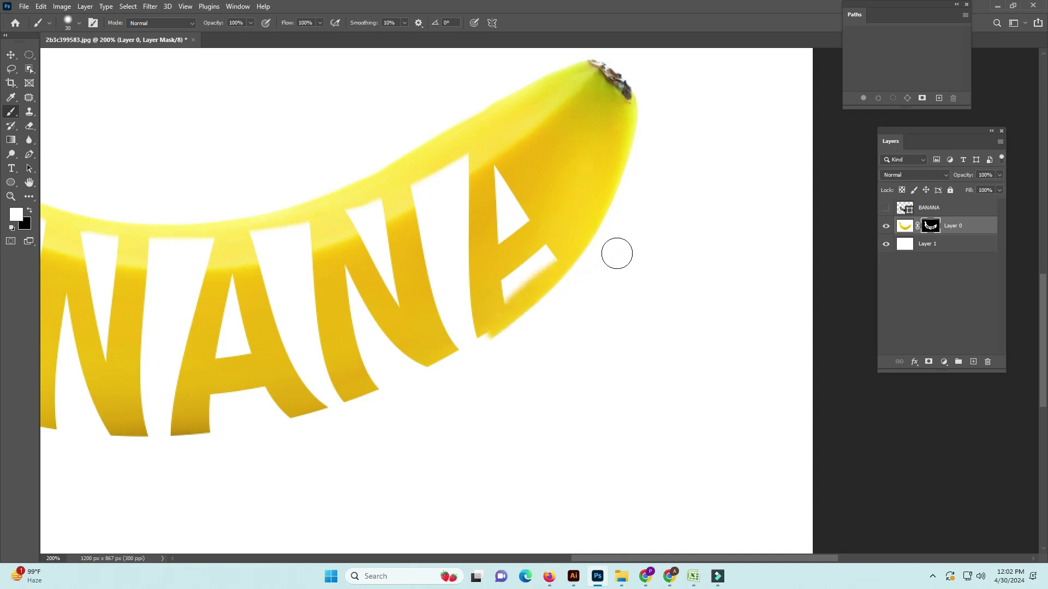
key("ctrl+z")
mouse_move(576, 271)
left_mouse_down()
mouse_move(634, 216)
mouse_move(533, 285)
left_mouse_up()
mouse_move(596, 252)
left_mouse_down()
mouse_move(507, 306)
mouse_move(353, 367)
mouse_move(542, 298)
mouse_move(566, 300)
mouse_move(424, 338)
left_mouse_up()
Step: Redo the lower-edge stroke, restoring the banana's bottom rim and shadow under the first letters
key("ctrl+z")
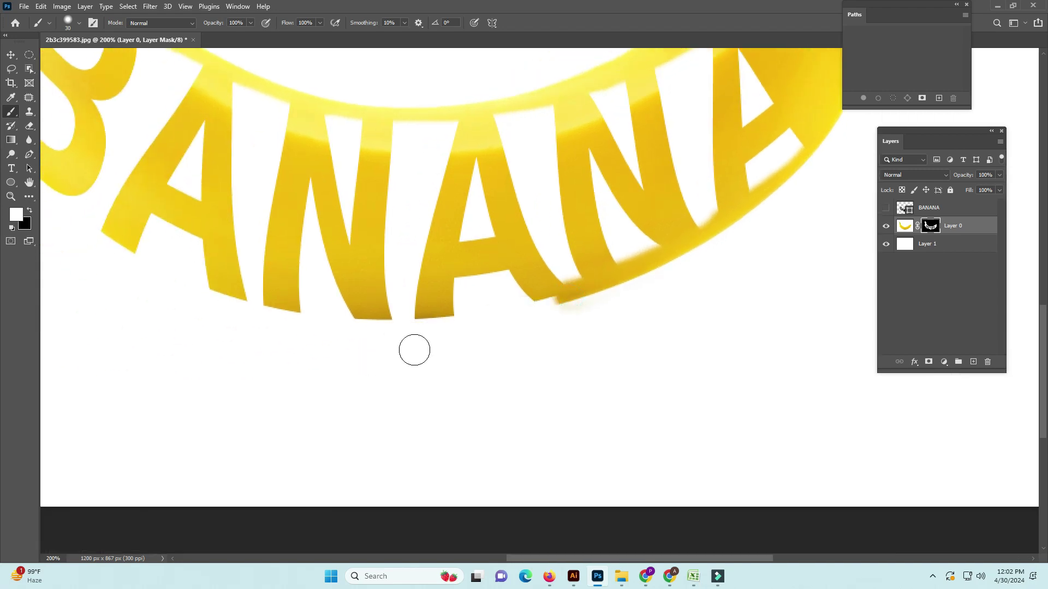
left_click_drag(578, 299, 312, 322)
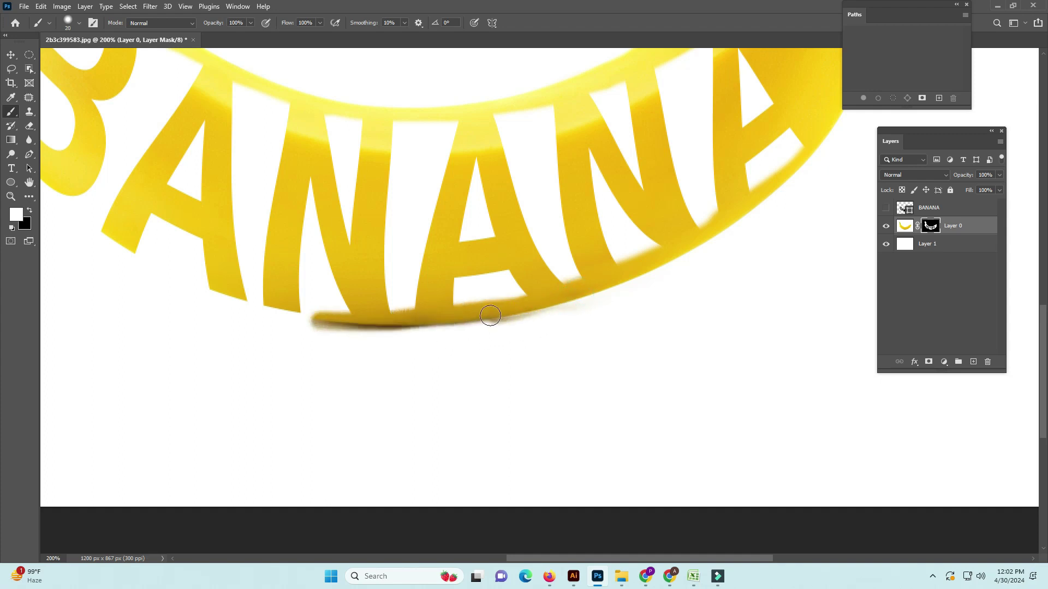
scroll(347, 311, "left", 5)
mouse_move(632, 319)
left_mouse_down()
mouse_move(459, 311)
mouse_move(538, 328)
mouse_move(424, 306)
left_mouse_up()
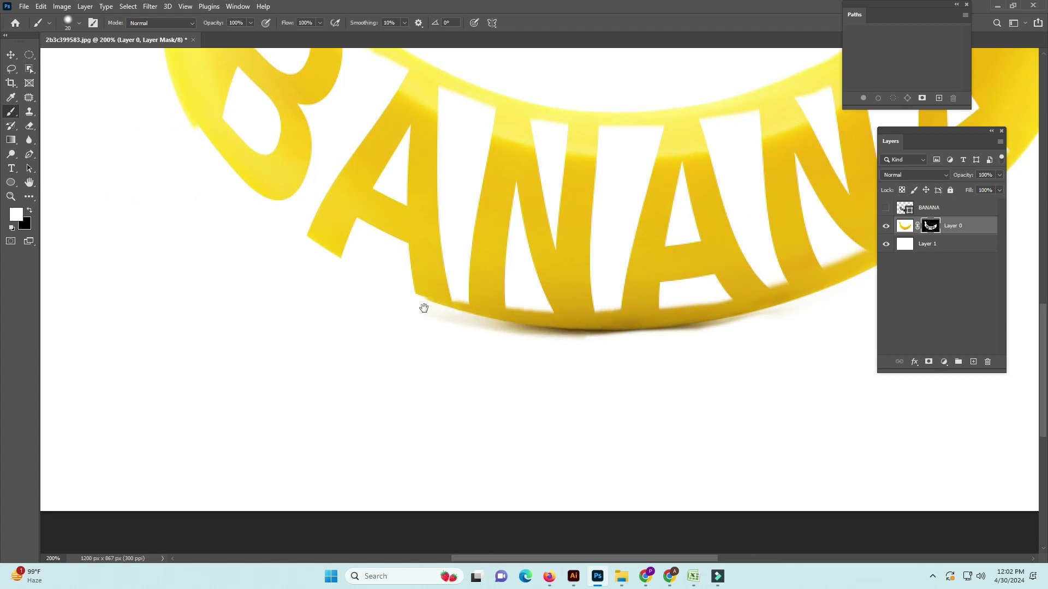
scroll(431, 306, "left", 3)
scroll(633, 371, "up", 1)
mouse_move(632, 371)
left_mouse_down()
mouse_move(462, 296)
mouse_move(591, 367)
left_mouse_up()
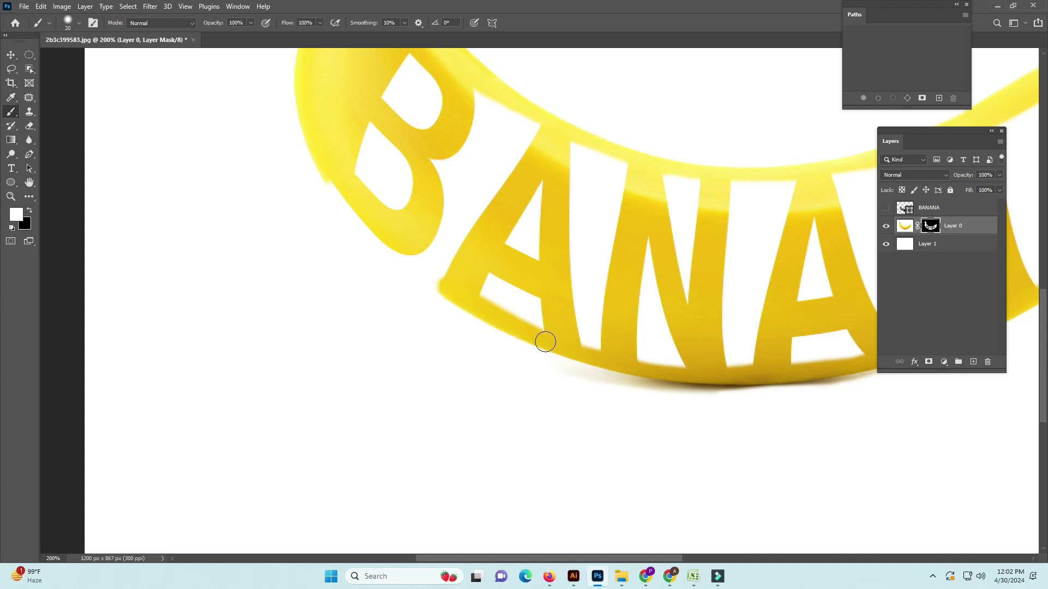
scroll(452, 298, "up", 3)
scroll(453, 297, "left", 3)
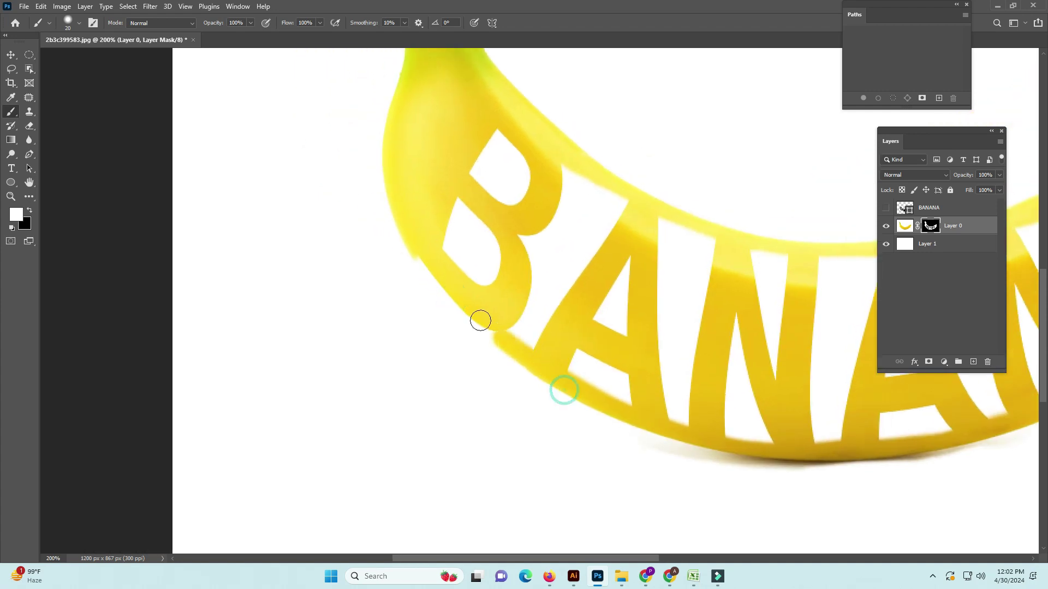
Step: Bring back the soft lower-left edge and shadow along the banana's bottom
mouse_move(423, 266)
left_mouse_down()
mouse_move(493, 348)
mouse_move(557, 392)
left_mouse_up()
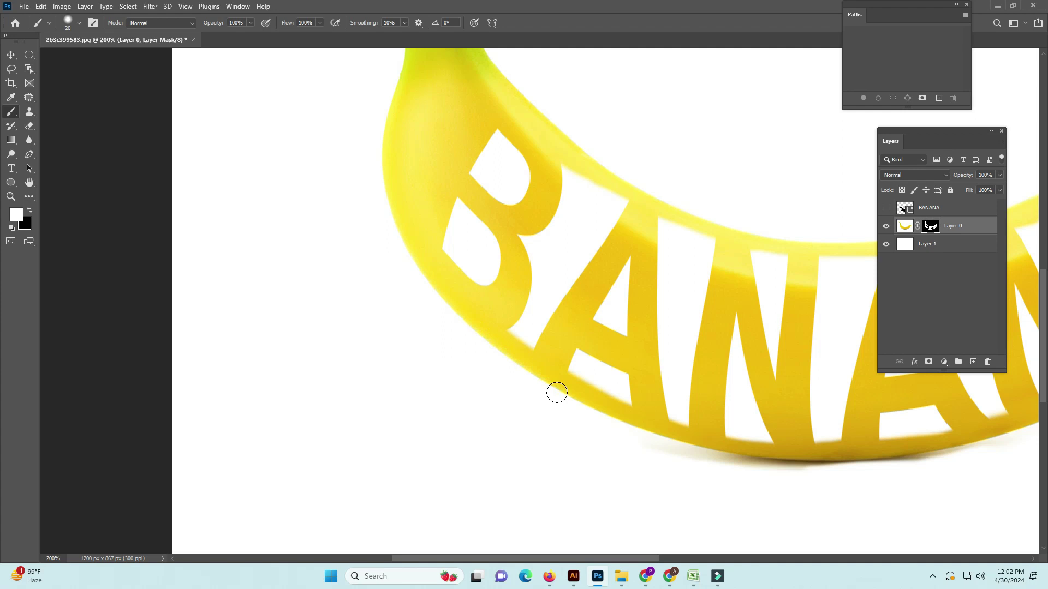
scroll(493, 344, "down", 2)
scroll(493, 344, "right", 3)
scroll(421, 374, "right", 3)
mouse_move(391, 375)
left_mouse_down()
mouse_move(535, 398)
mouse_move(648, 381)
mouse_move(444, 403)
left_mouse_up()
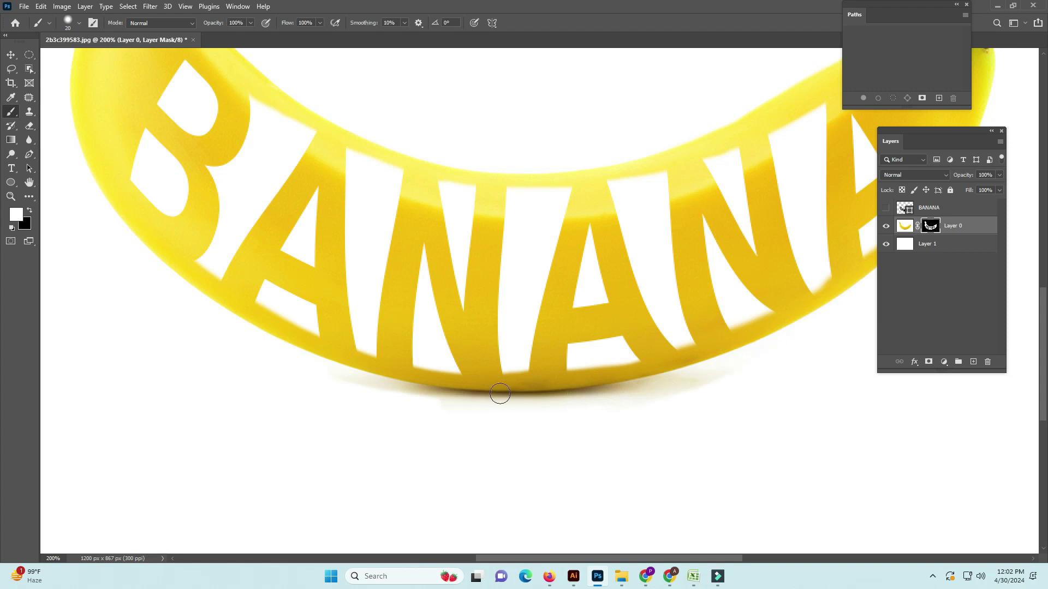
scroll(542, 398, "left", 1)
scroll(614, 391, "left", 1)
left_click_drag(582, 401, 342, 341)
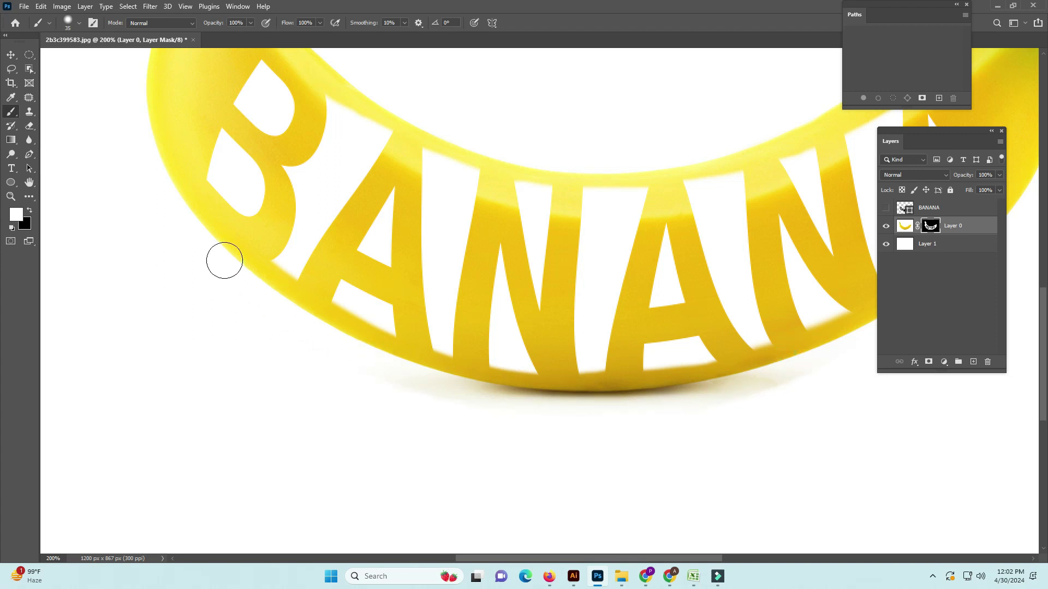
scroll(353, 421, "right", 1)
scroll(353, 421, "right", 5)
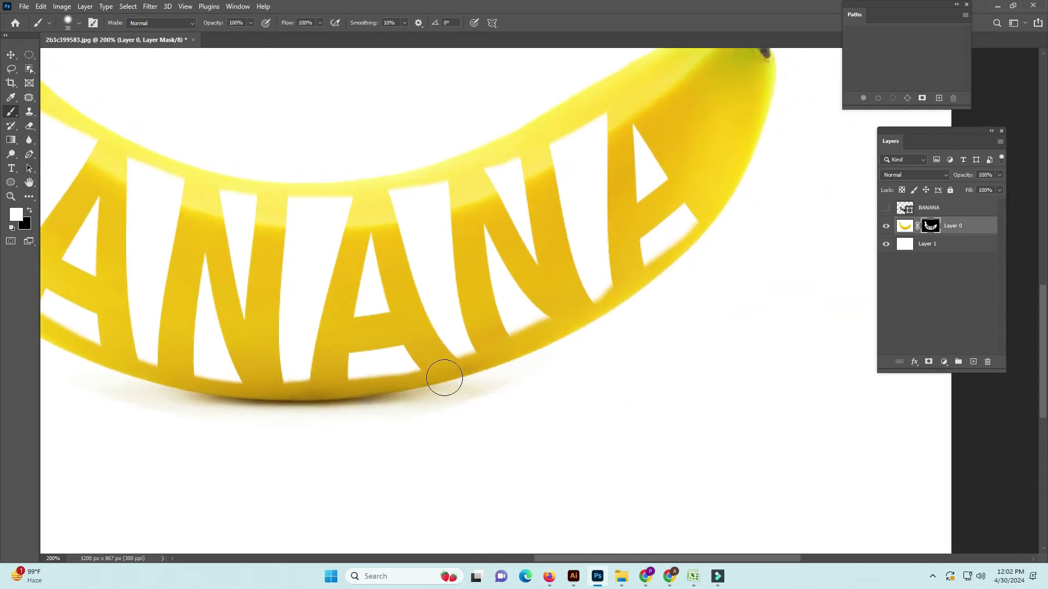
key("z")
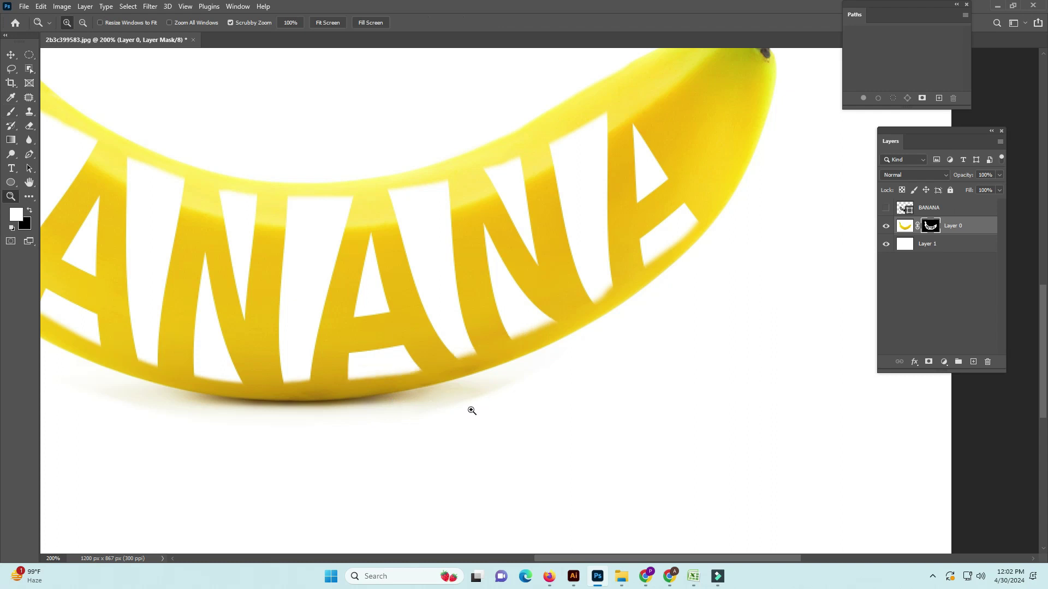
left_click(453, 408, "alt")
left_click(580, 360)
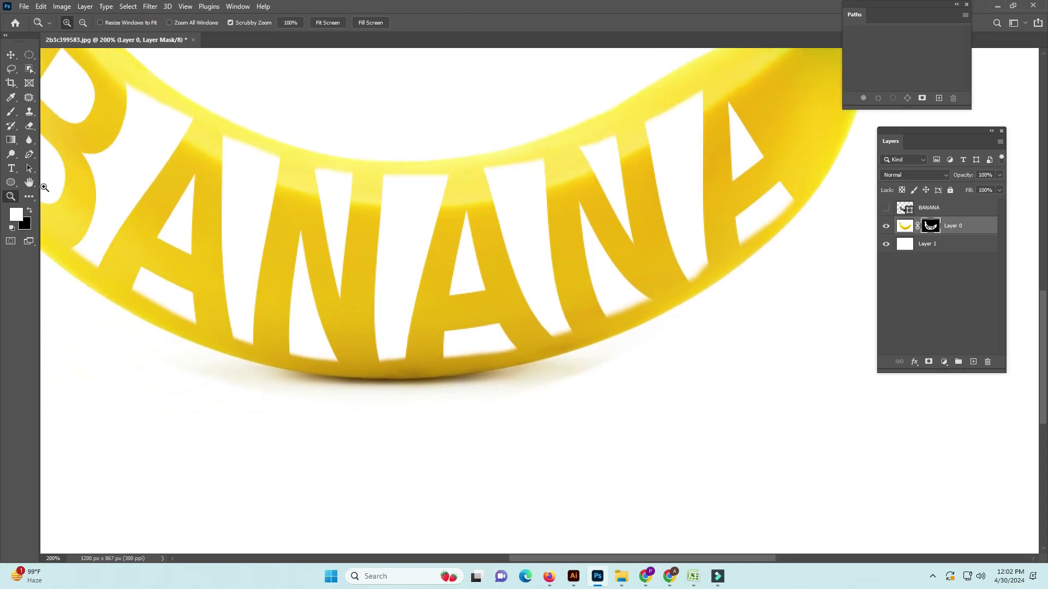
left_click(11, 112)
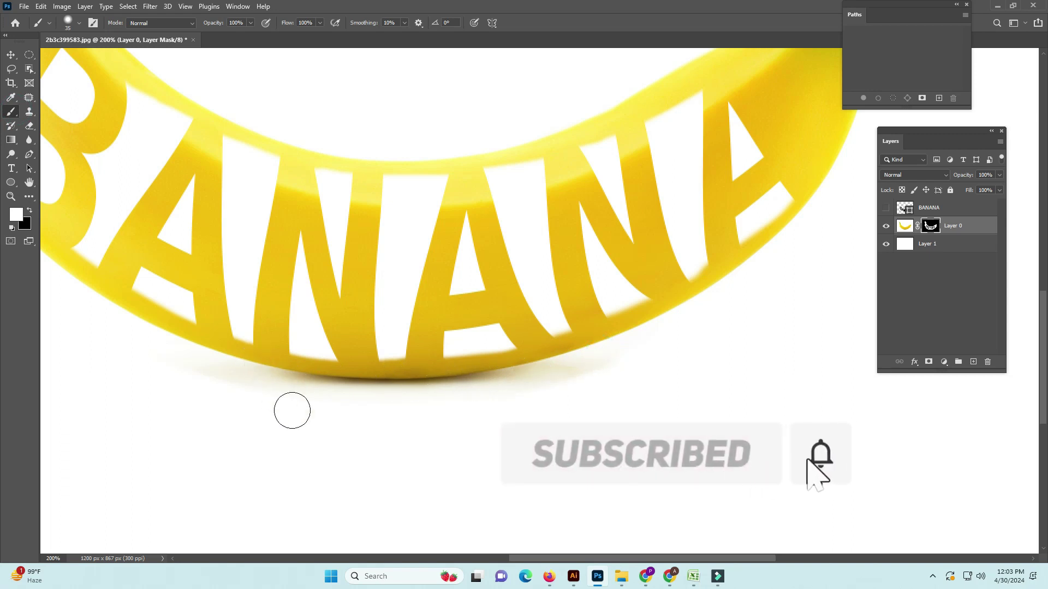
key("bracketleft")
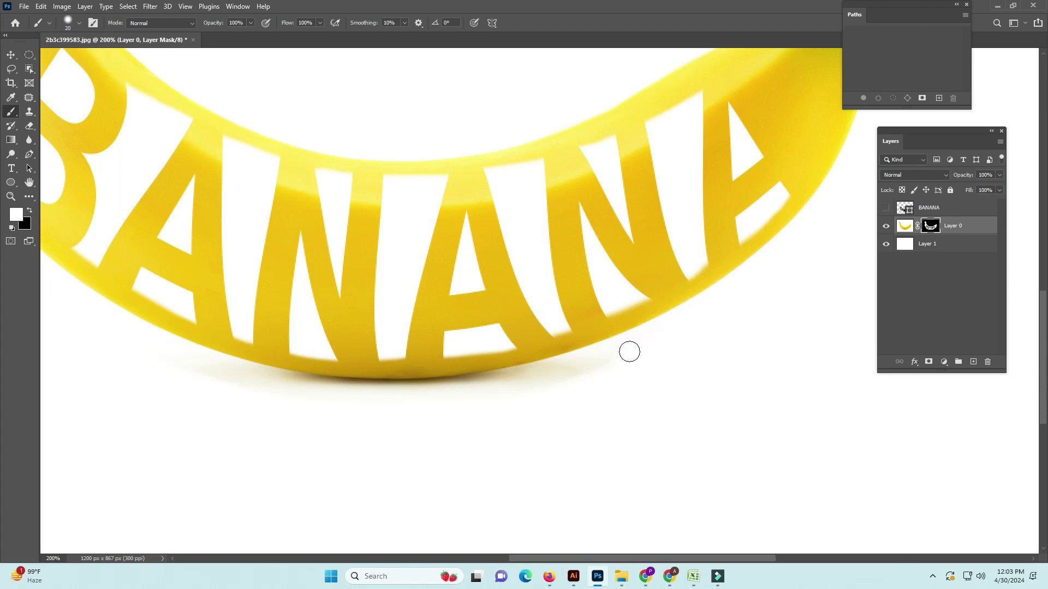
scroll(697, 310, "down", 2)
scroll(698, 307, "down", 2)
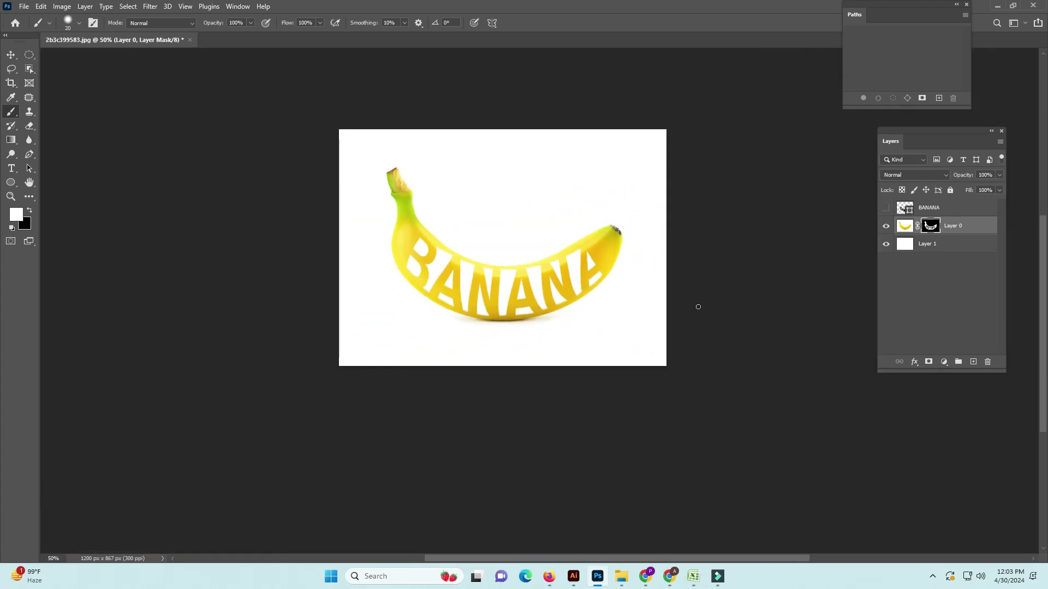
scroll(566, 277, "up", 2)
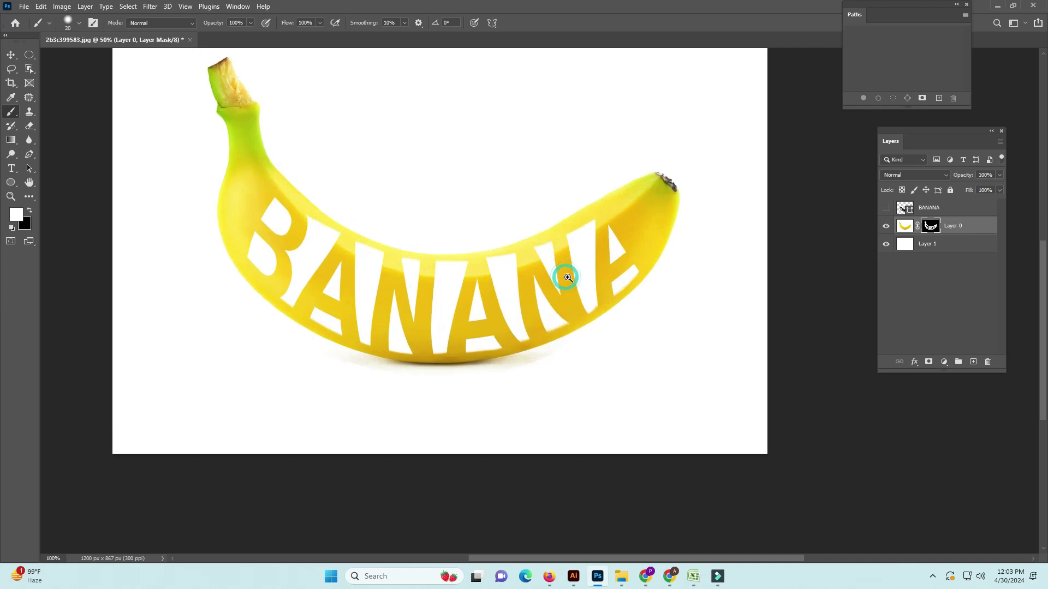
scroll(550, 309, "up", 2)
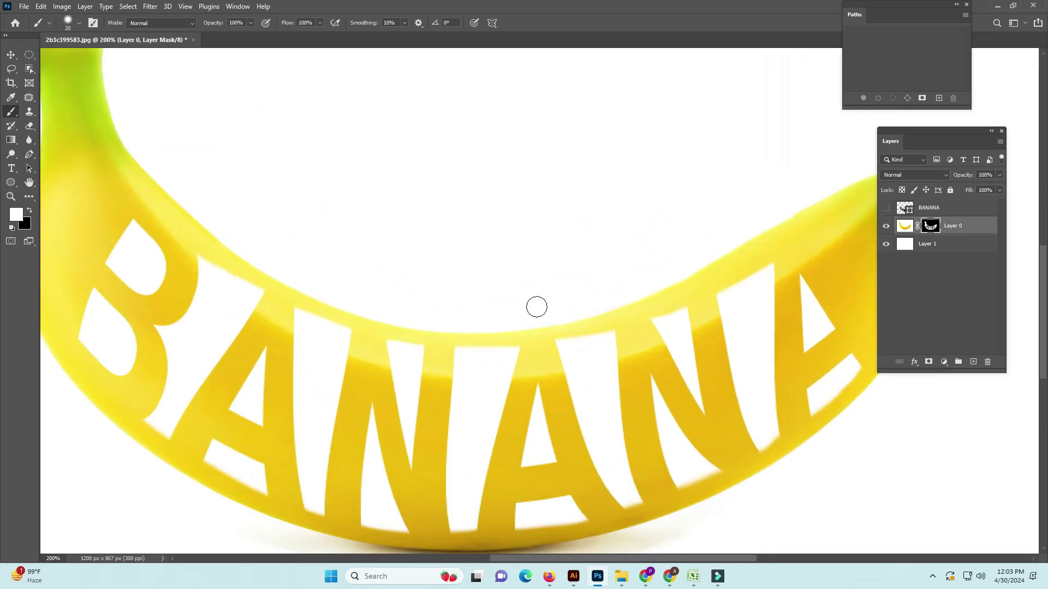
scroll(588, 309, "down", 1)
scroll(588, 309, "left", 1)
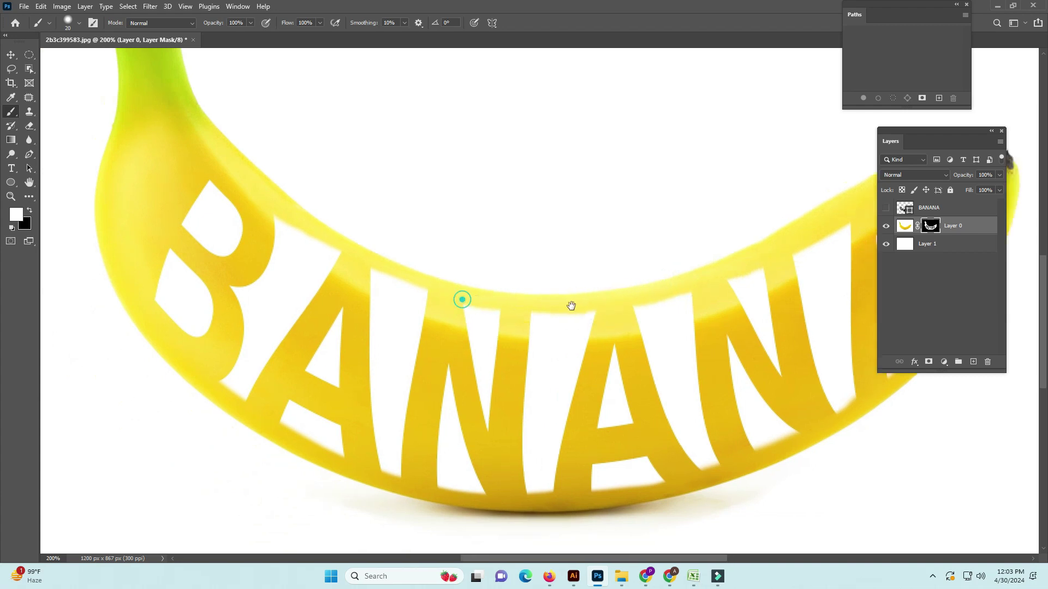
scroll(579, 303, "left", 2)
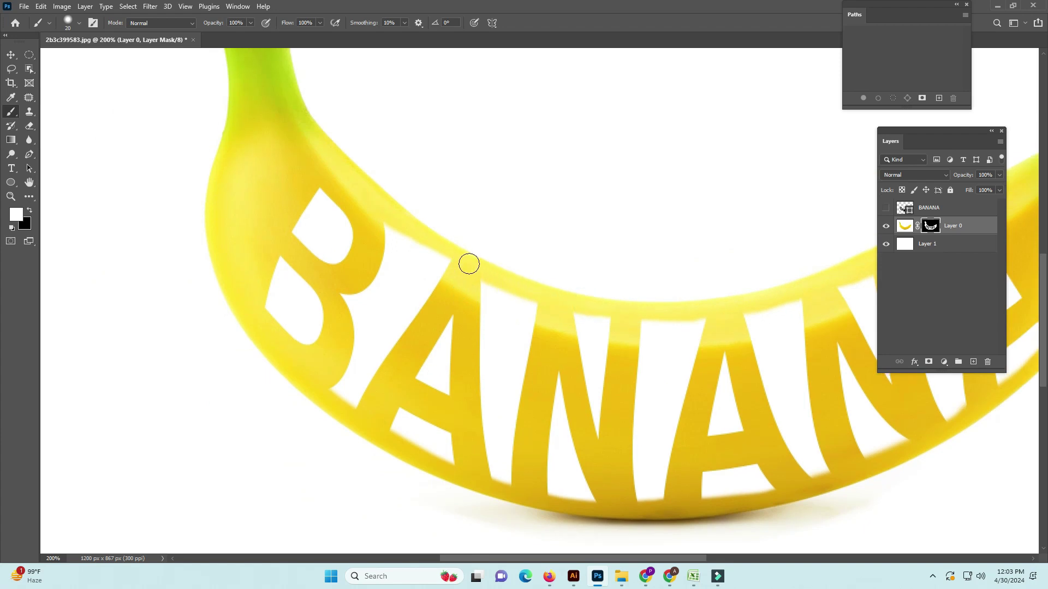
scroll(469, 264, "left", 1)
scroll(469, 264, "up", 1)
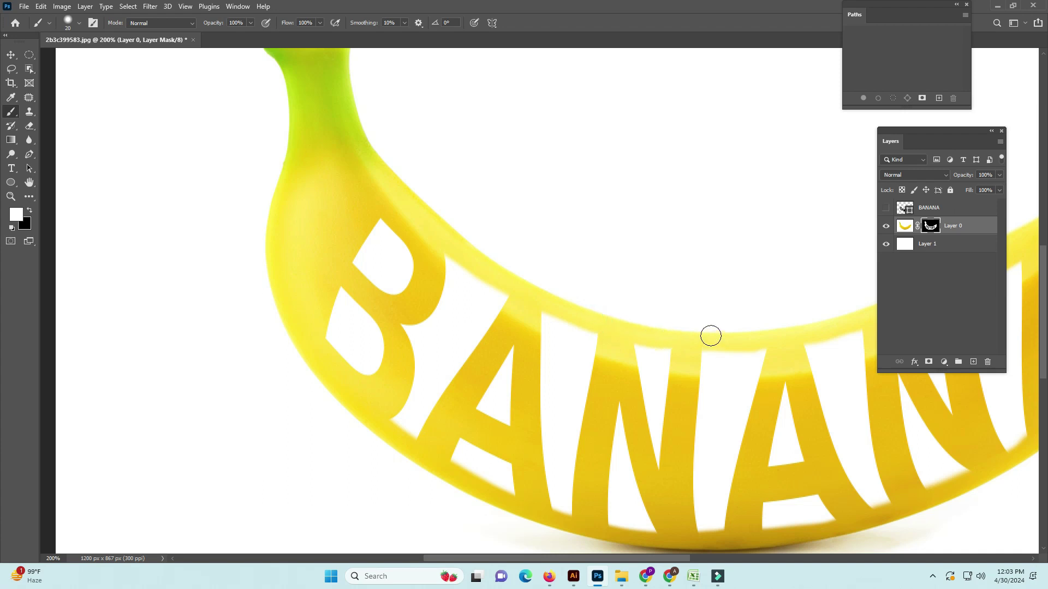
key("ctrl+minus")
key("ctrl+minus")
key("ctrl+minus")
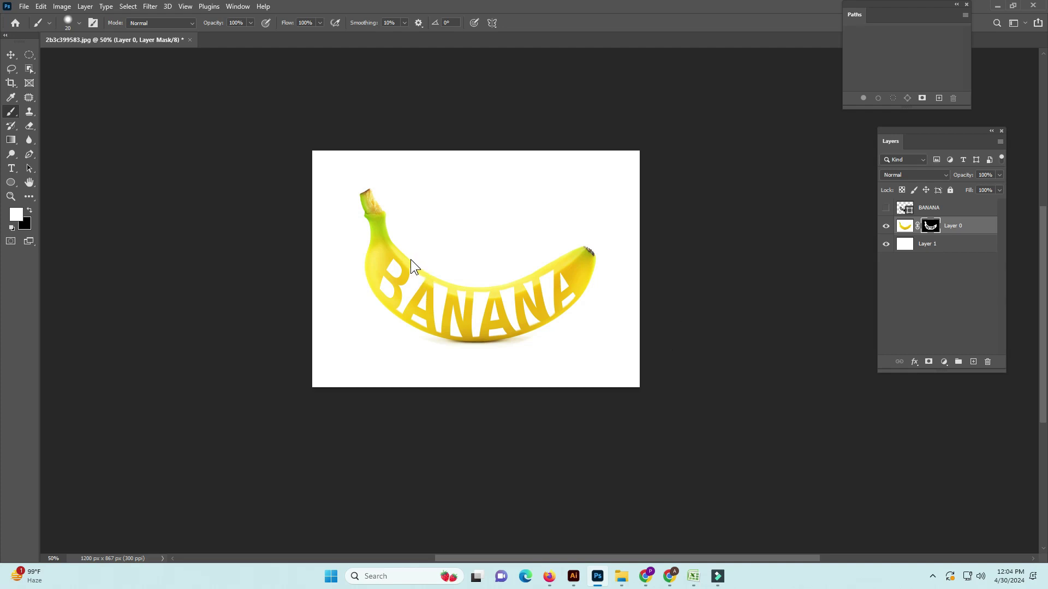
Step: Start a Save a Copy with JPEG as the file format
key("ctrl+shift+s")
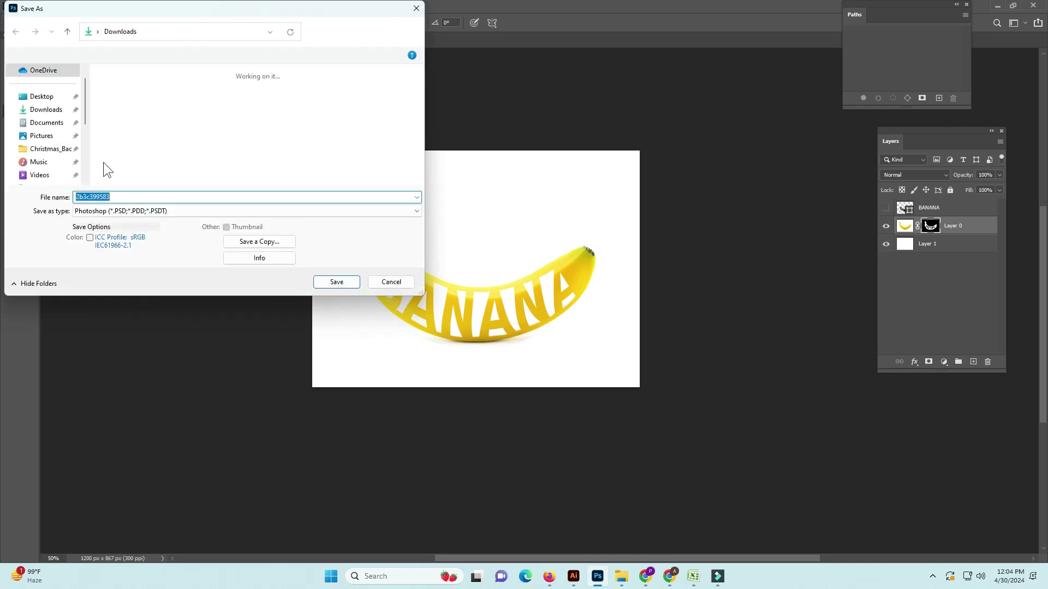
left_click(264, 242)
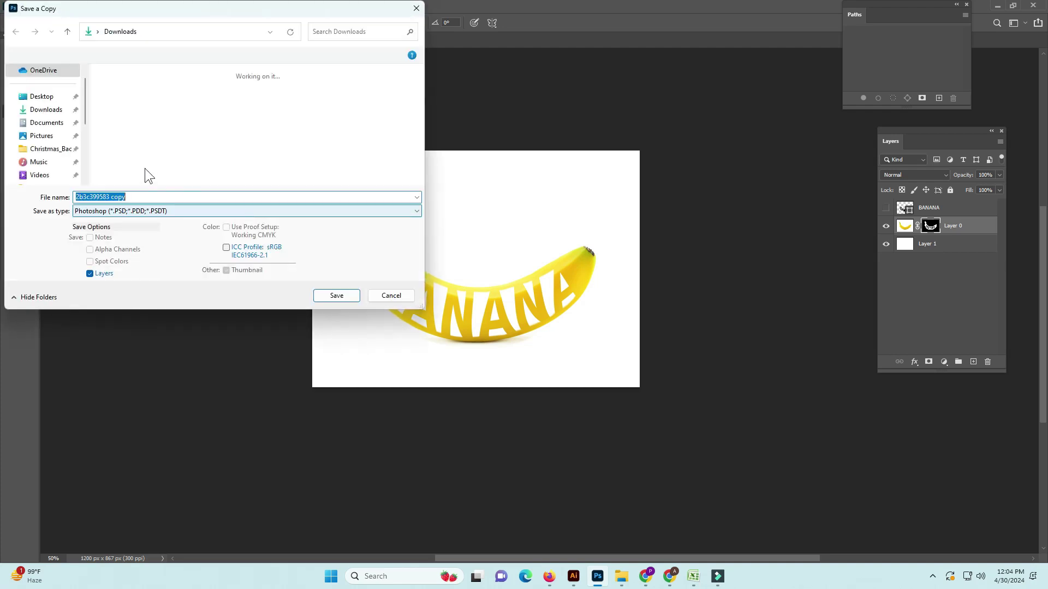
left_click(133, 211)
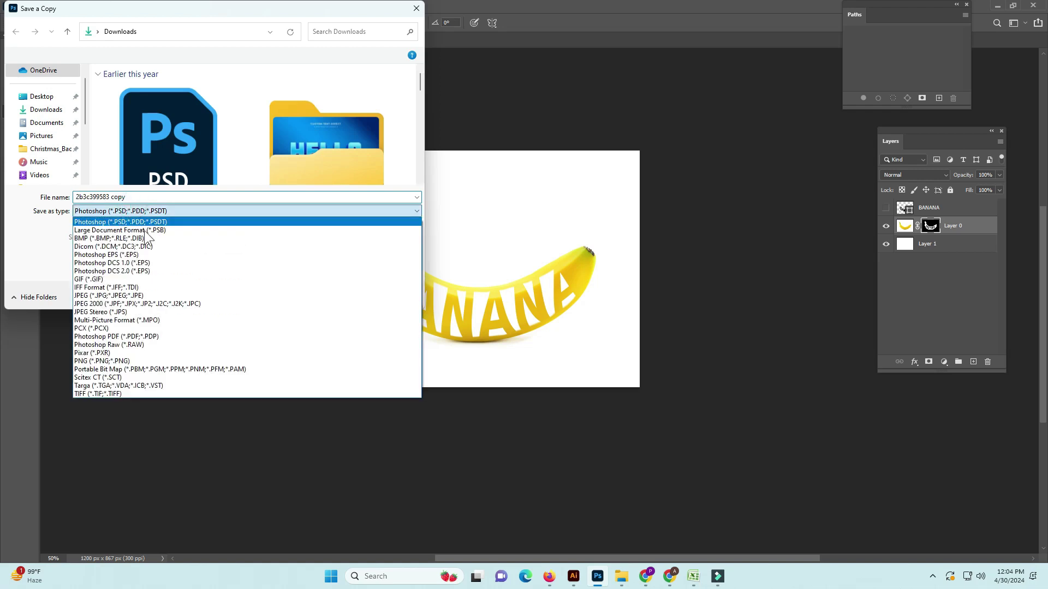
left_click(137, 296)
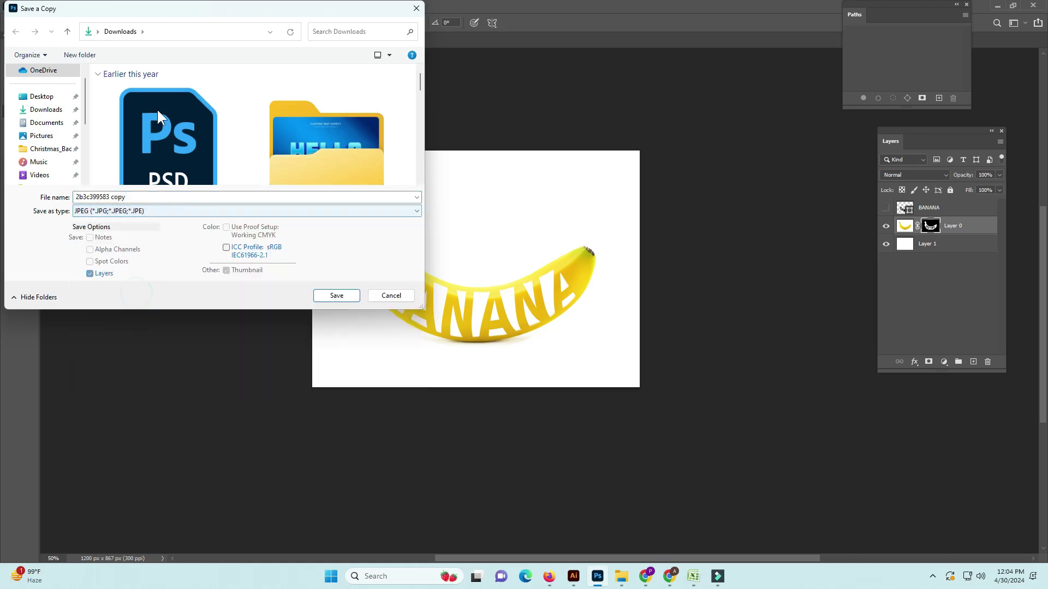
Step: Browse to Clipping Images_Video > April > 30-04-2024 and name the file Photo Editing
left_click(68, 33)
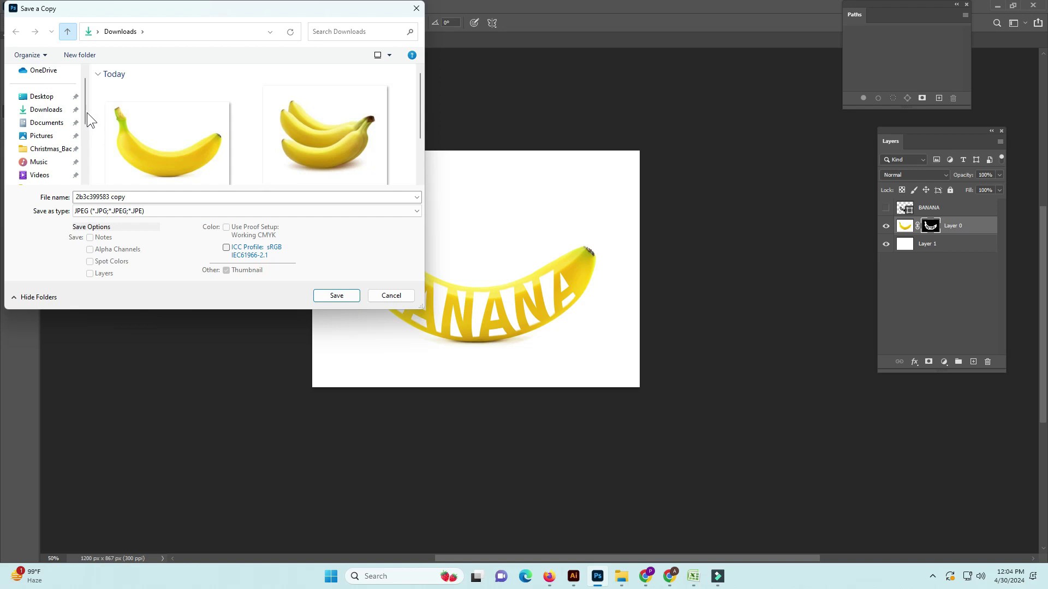
left_click_drag(86, 112, 89, 183)
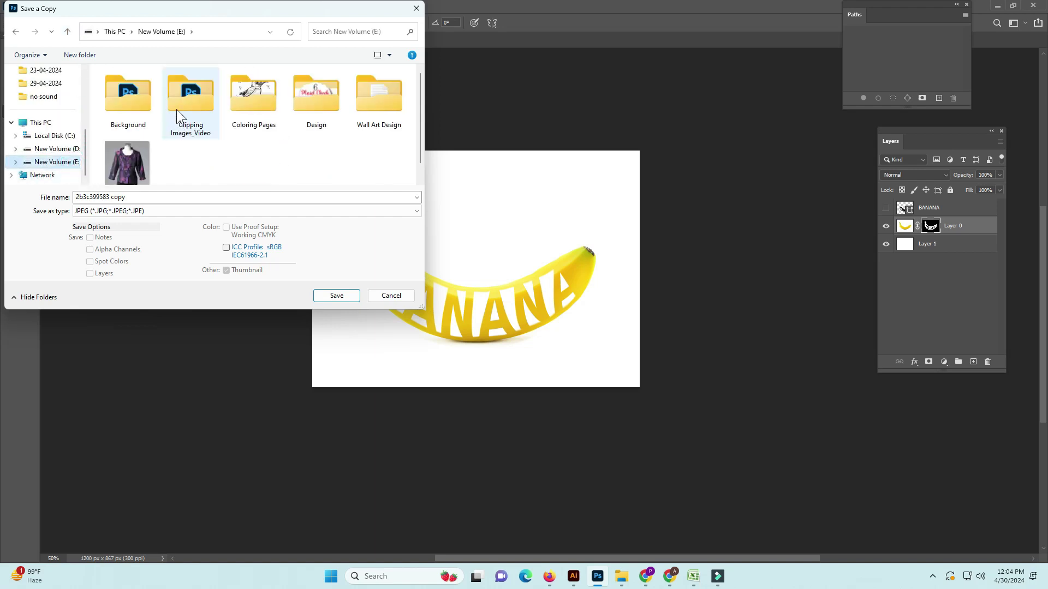
double_click(177, 104)
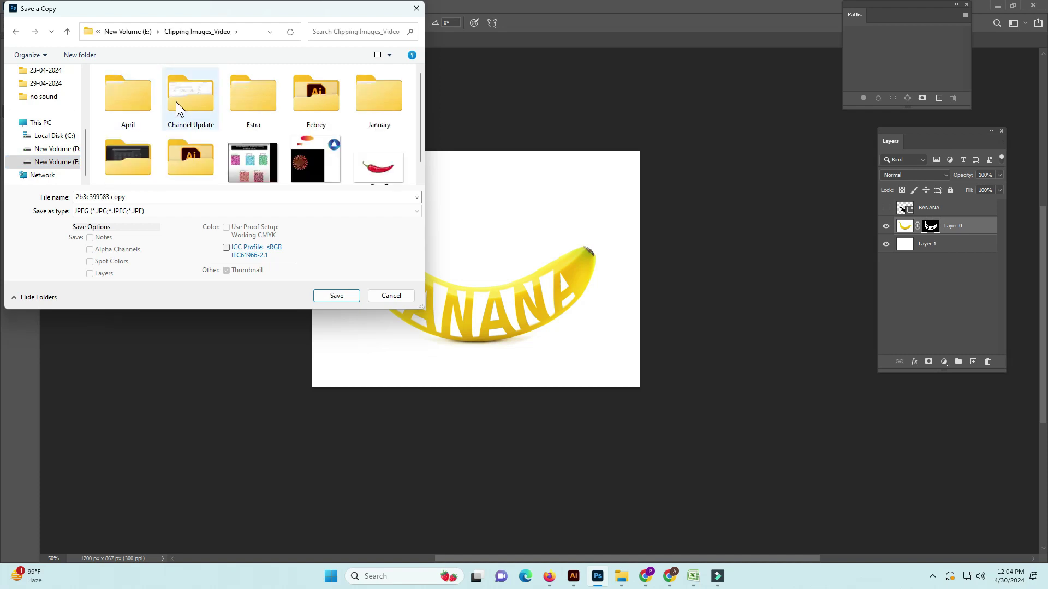
double_click(139, 101)
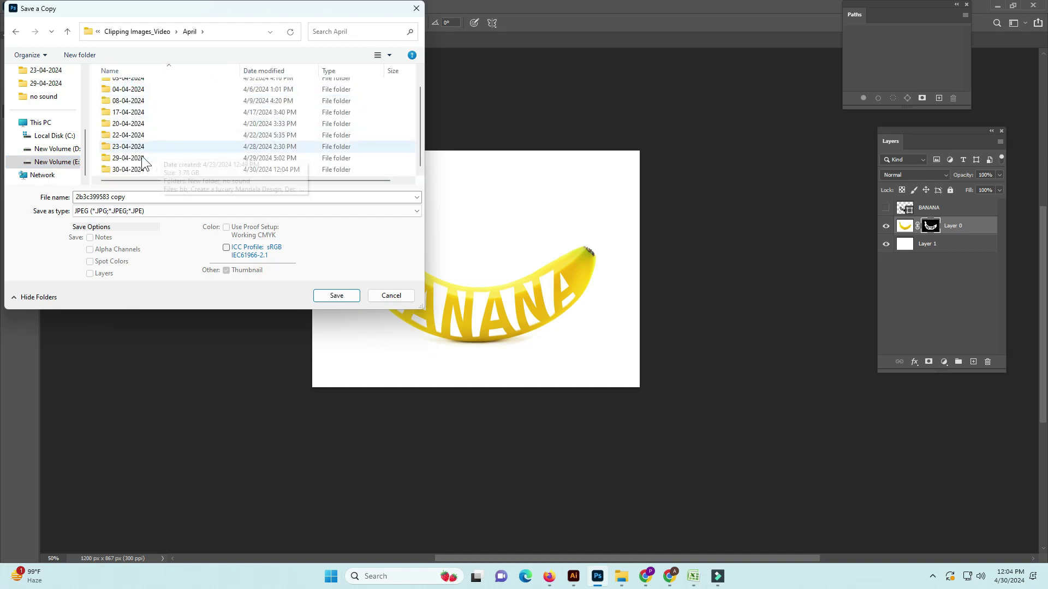
double_click(129, 169)
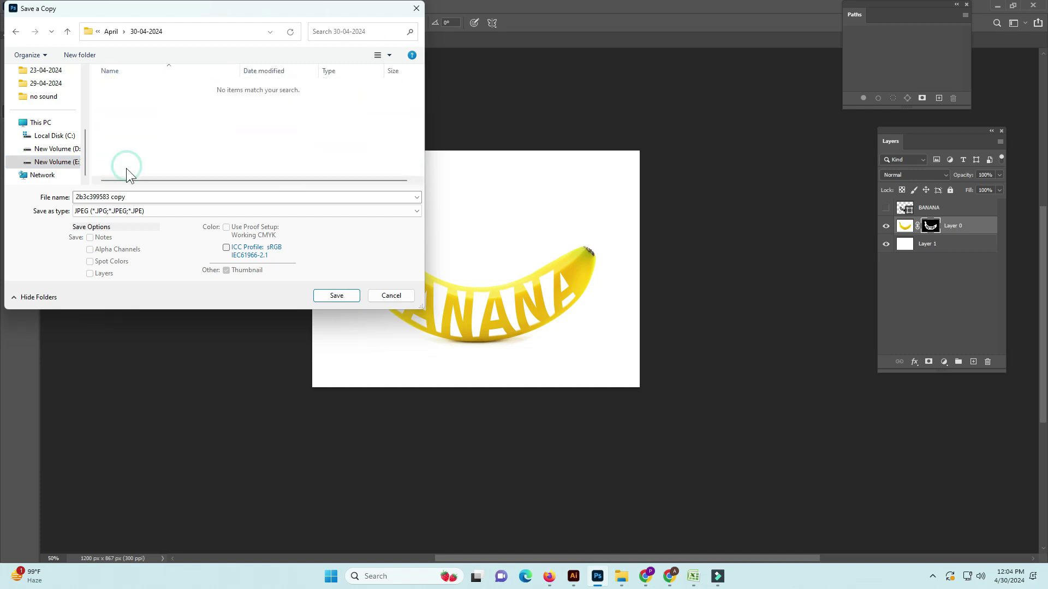
left_click(132, 196)
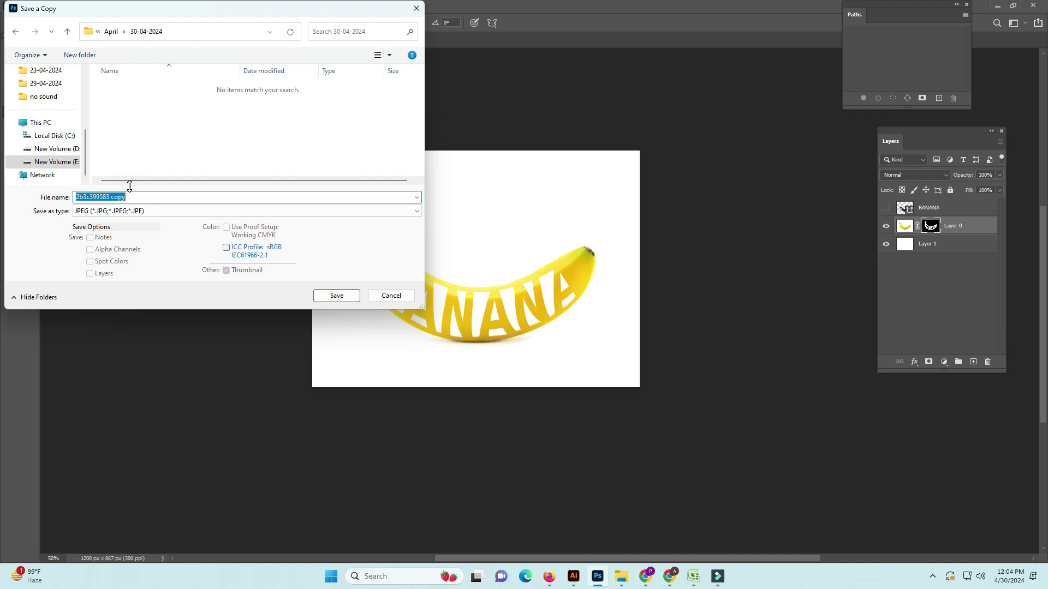
type("Photo Editing")
Step: Save the Photo Editing JPEG copy with Quality 12 (Maximum) and Progressive format
left_click(334, 295)
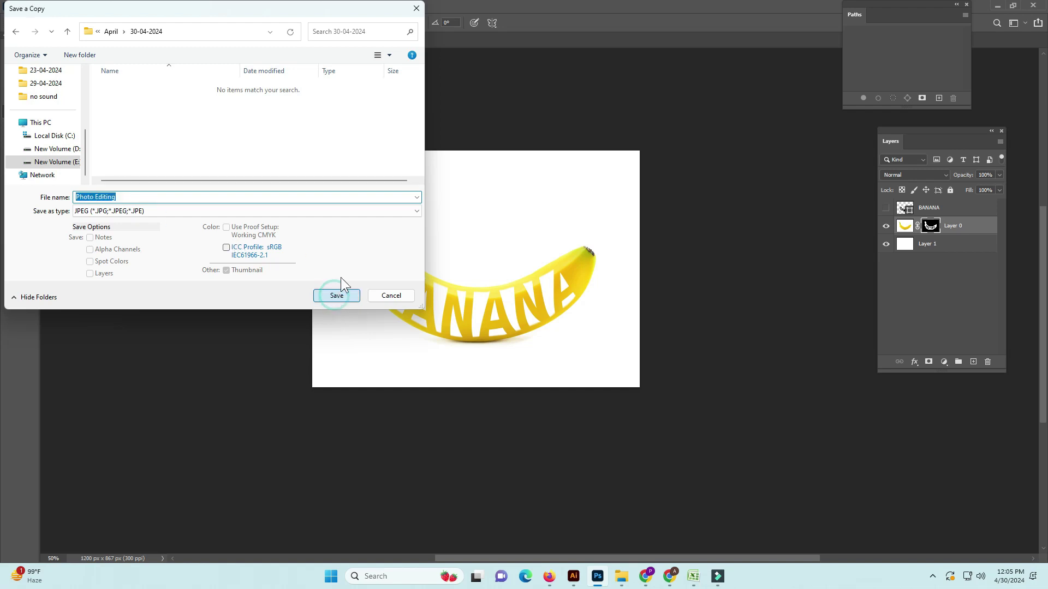
left_click(338, 295)
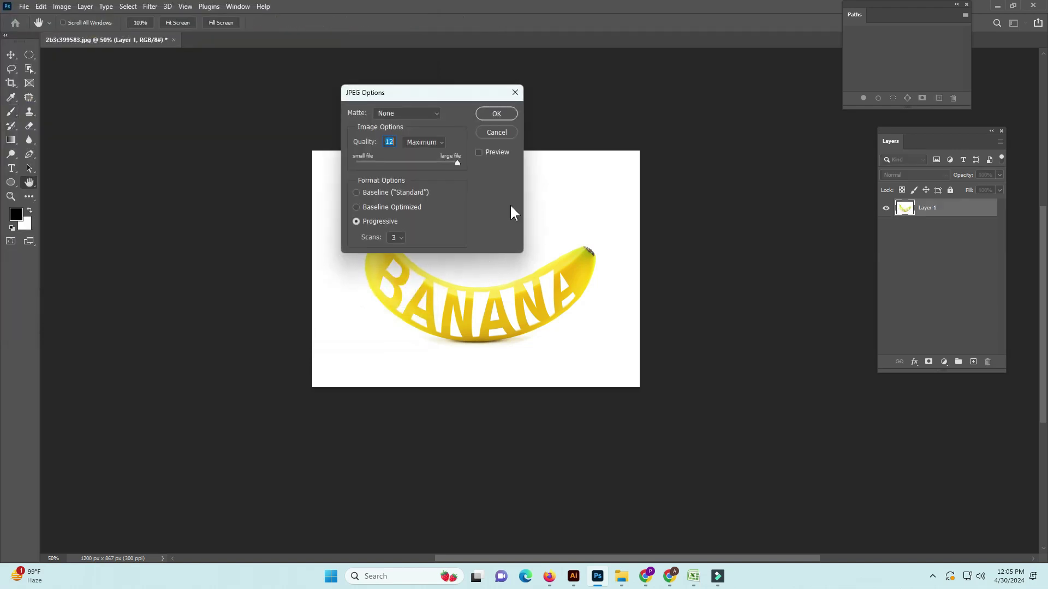
left_click(497, 114)
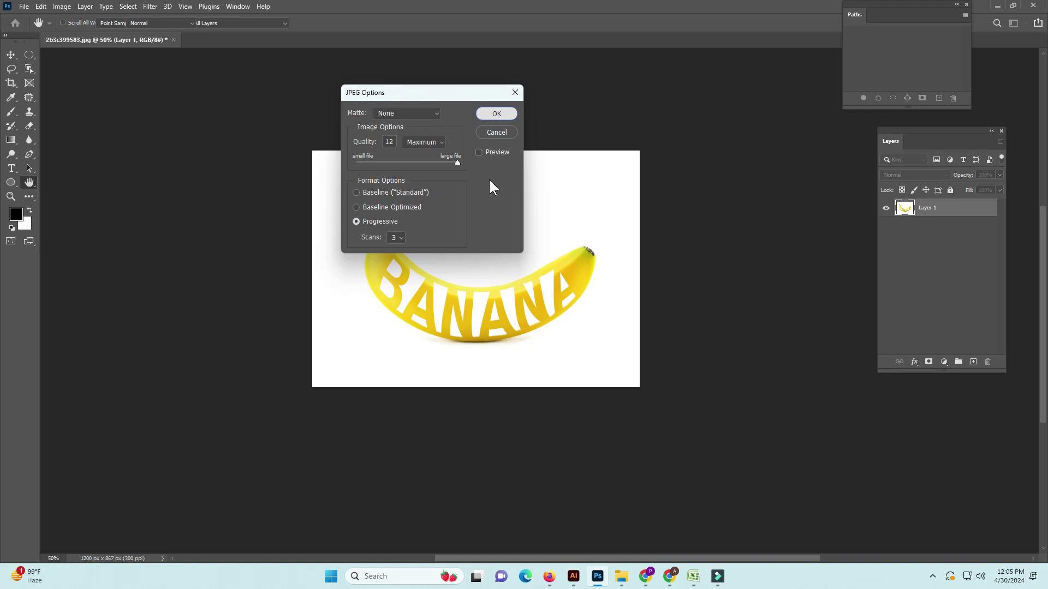